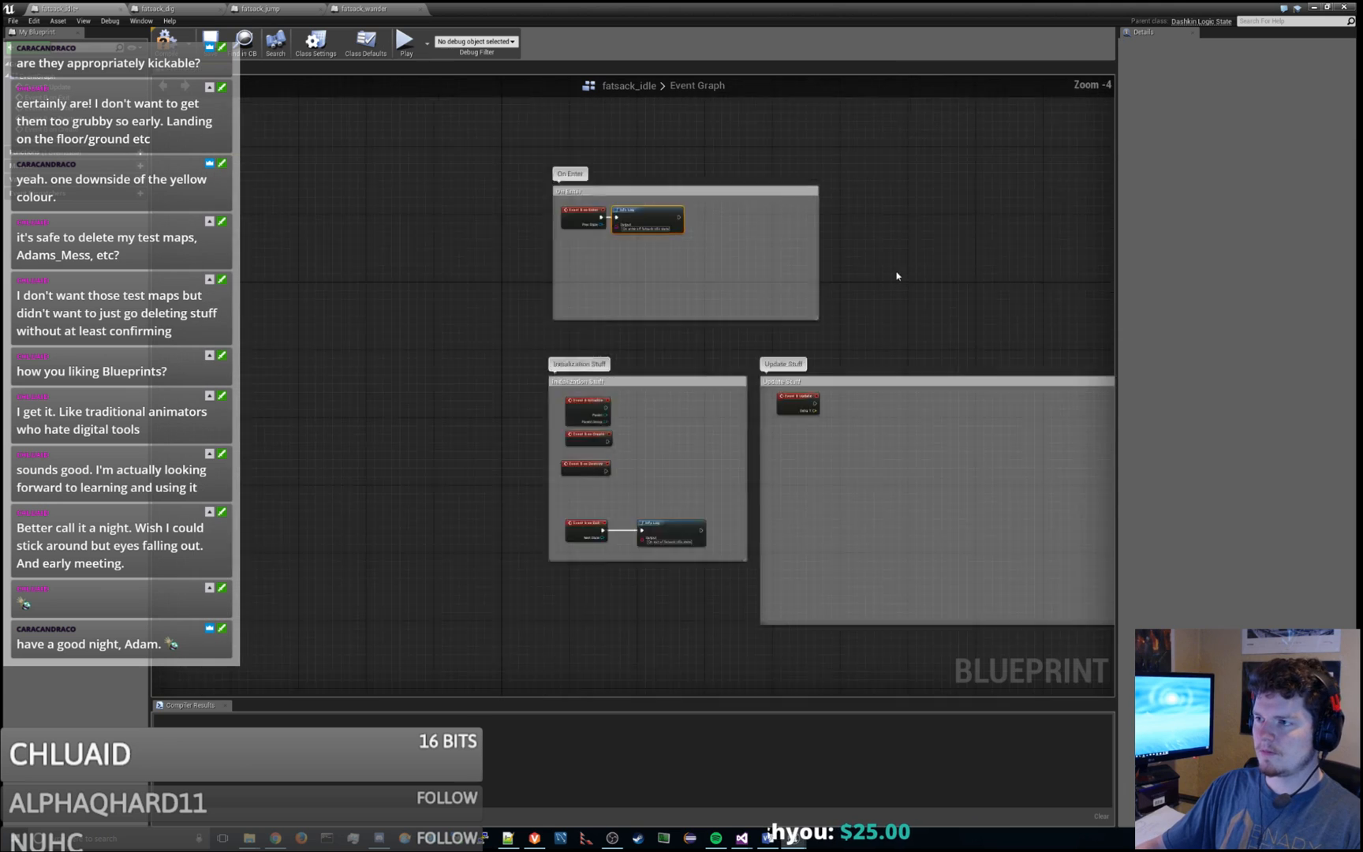
Step: Move the On Enter comment group upward, farther away from the Initialization Stuff and Update Stuff groups
{"action": "left_click_drag", "start_coordinate": [838, 308], "coordinate": [855, 327]}
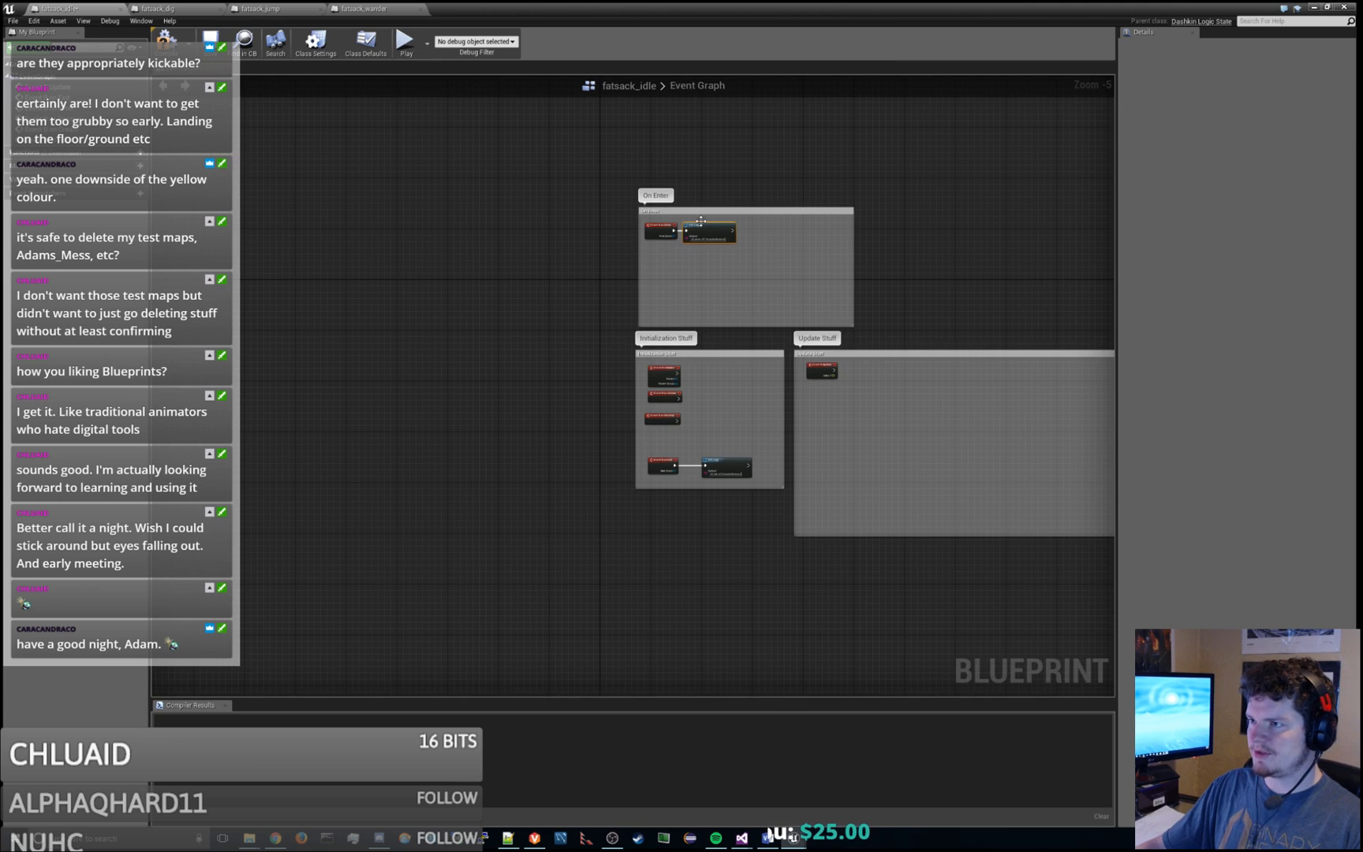
{"action": "left_click", "coordinate": [707, 213]}
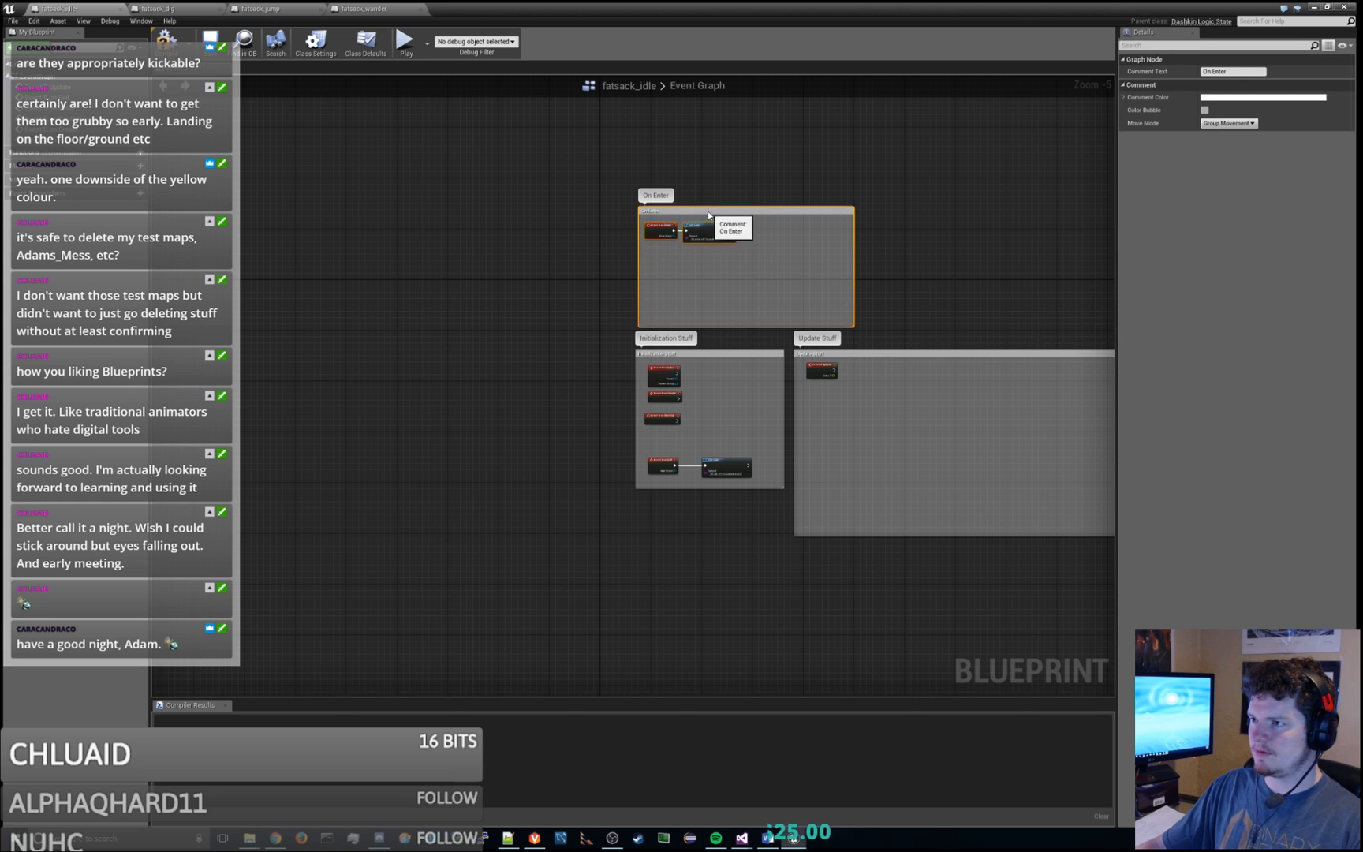
{"action": "left_click_drag", "start_coordinate": [708, 214], "coordinate": [705, 154]}
Step: Add a new variable named DecisionCountdownTimer and set its type to Float
{"action": "right_click_drag", "start_coordinate": [987, 198], "coordinate": [793, 327]}
{"action": "left_click", "coordinate": [133, 180]}
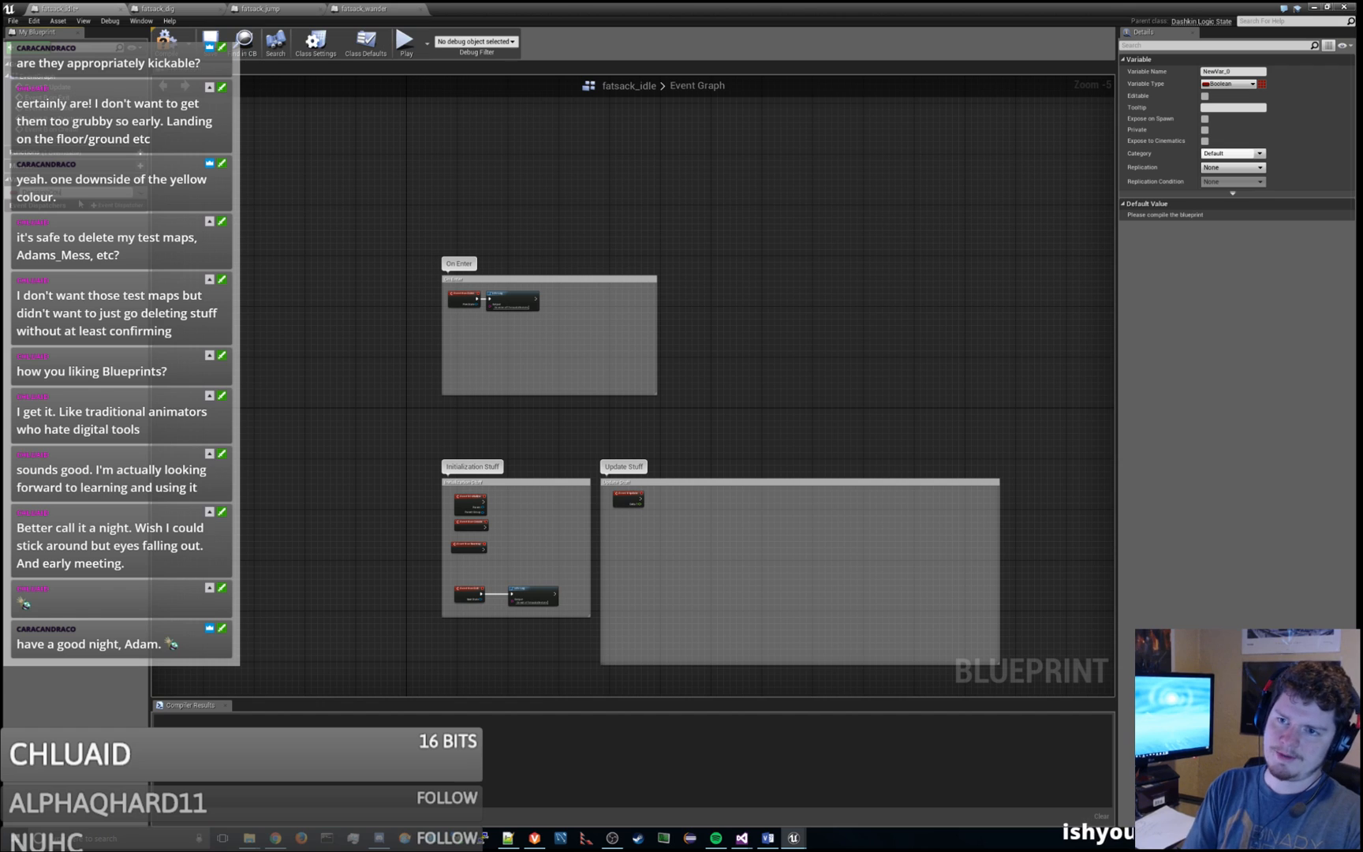
{"action": "key", "text": "Return"}
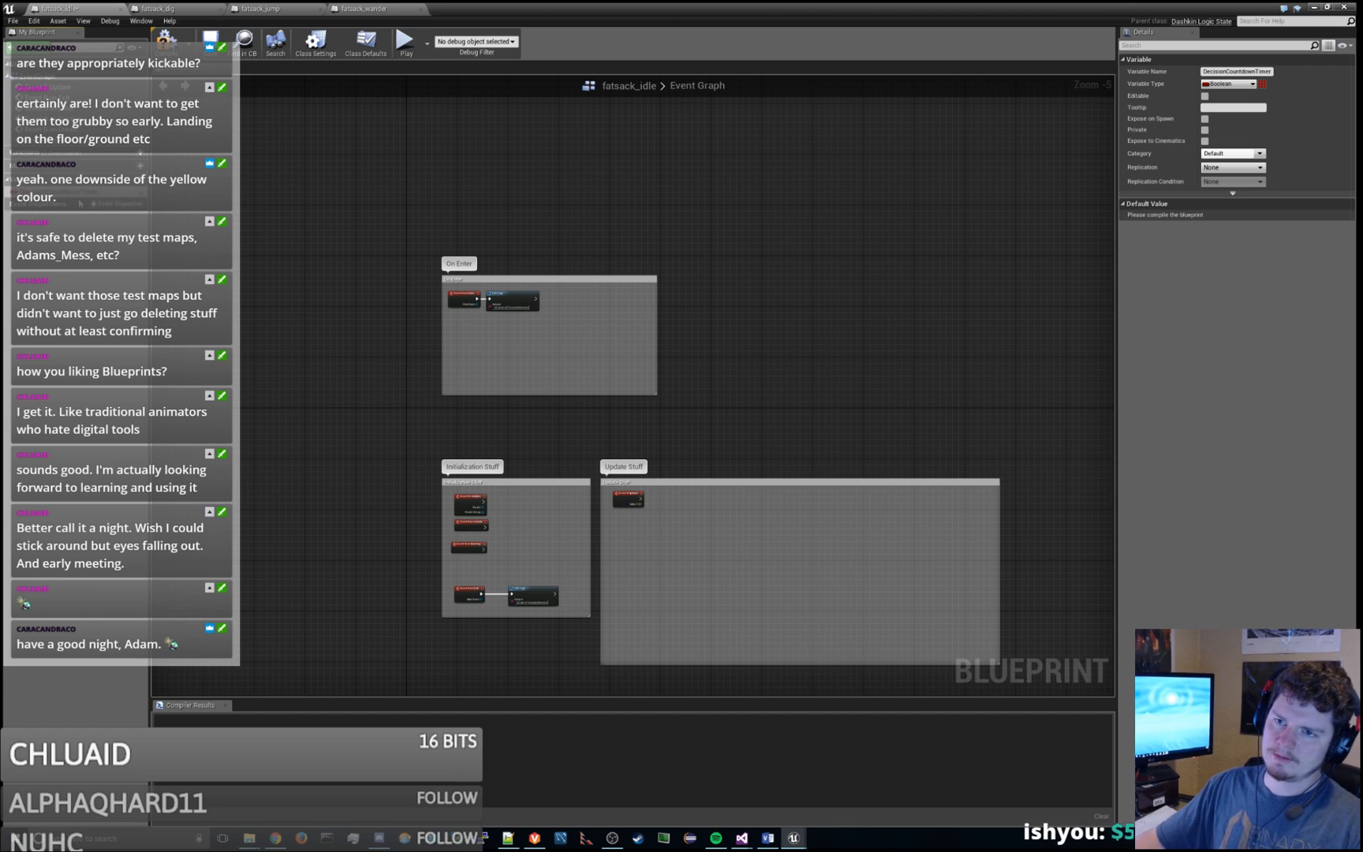
{"action": "left_click", "coordinate": [1230, 84]}
{"action": "left_click", "coordinate": [1221, 142]}
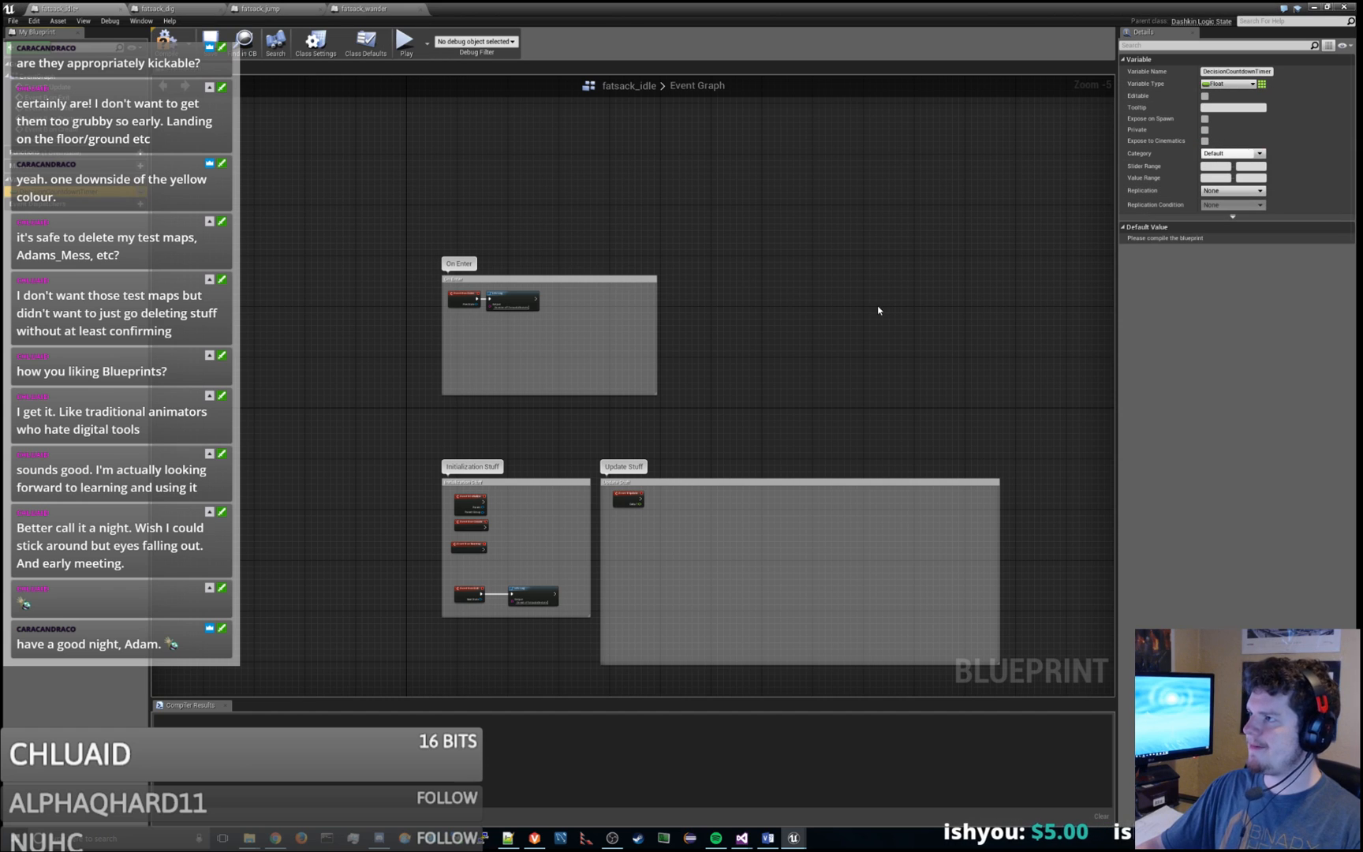
Step: Place a Set node for DecisionCountdownTimer inside the On Enter group, beside the Info Log node
{"action": "scroll", "coordinate": [744, 347], "scroll_direction": "up", "scroll_amount": 4}
{"action": "scroll", "coordinate": [607, 296], "scroll_direction": "down", "scroll_amount": 1}
{"action": "right_click_drag", "start_coordinate": [608, 297], "coordinate": [797, 268]}
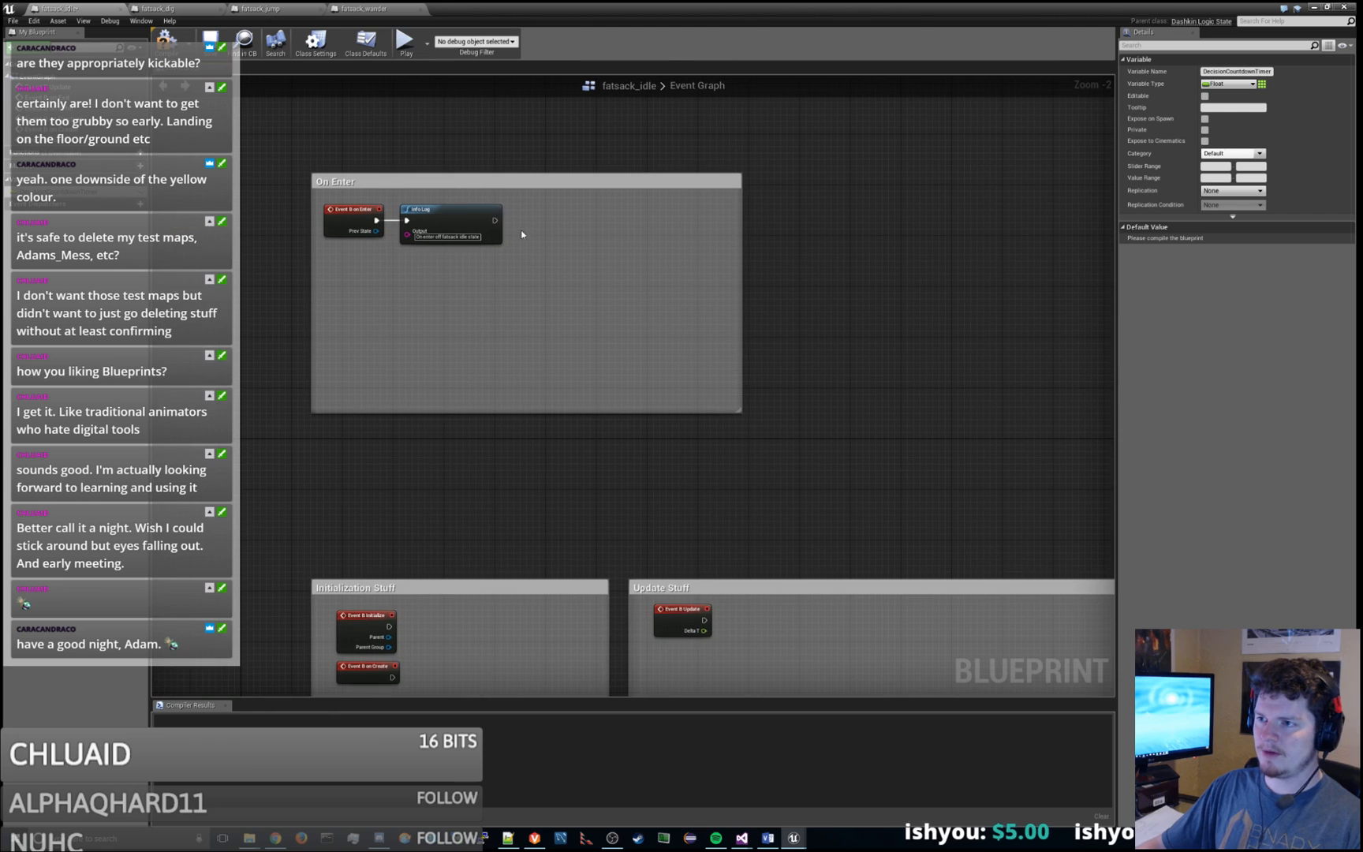
{"action": "left_click_drag", "start_coordinate": [54, 191], "coordinate": [511, 277]}
{"action": "left_click", "coordinate": [554, 361]}
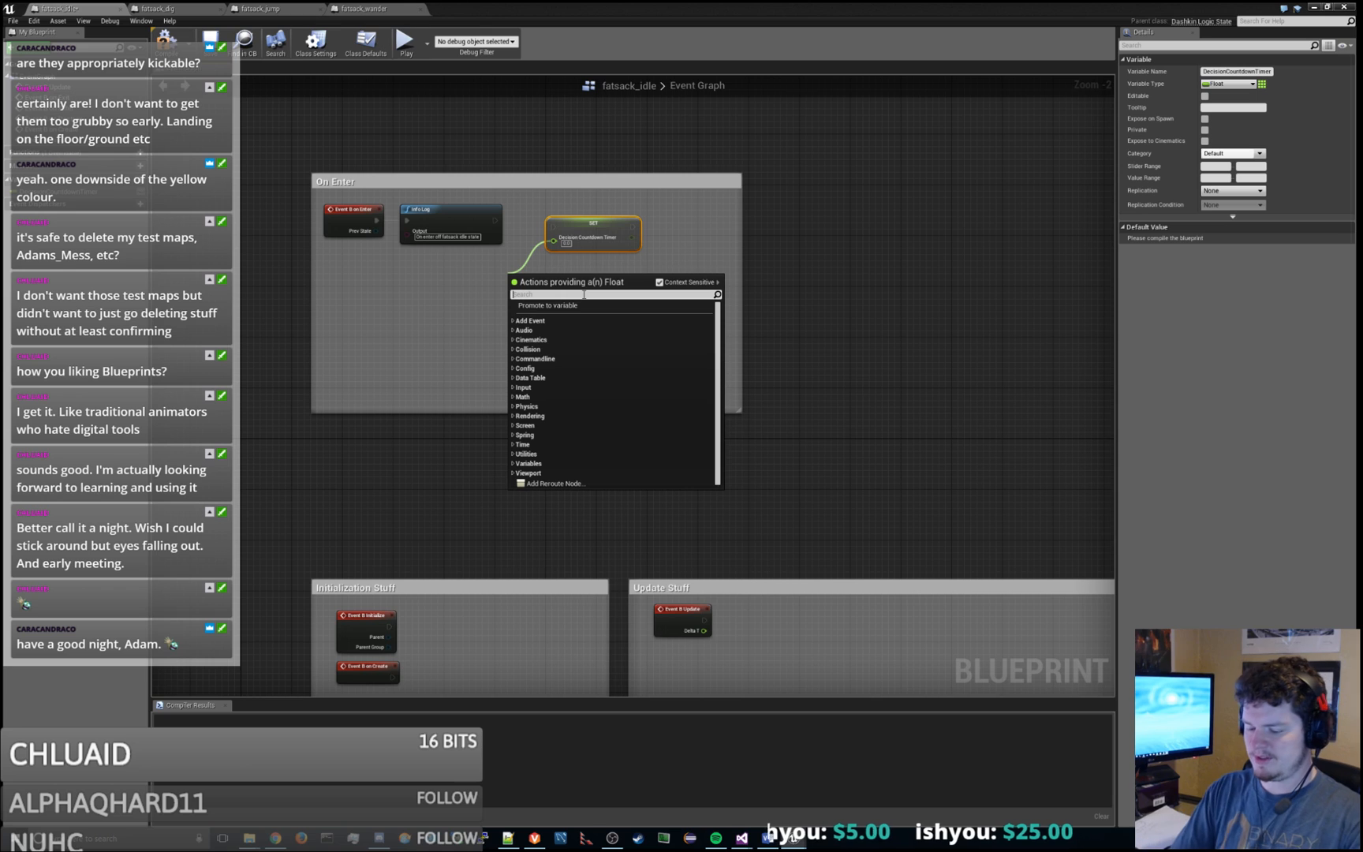
Step: Add a Get Level Time F node supplying the Decision Countdown Timer value and chain it between Info Log and the Set node
{"action": "type", "text": "time"}
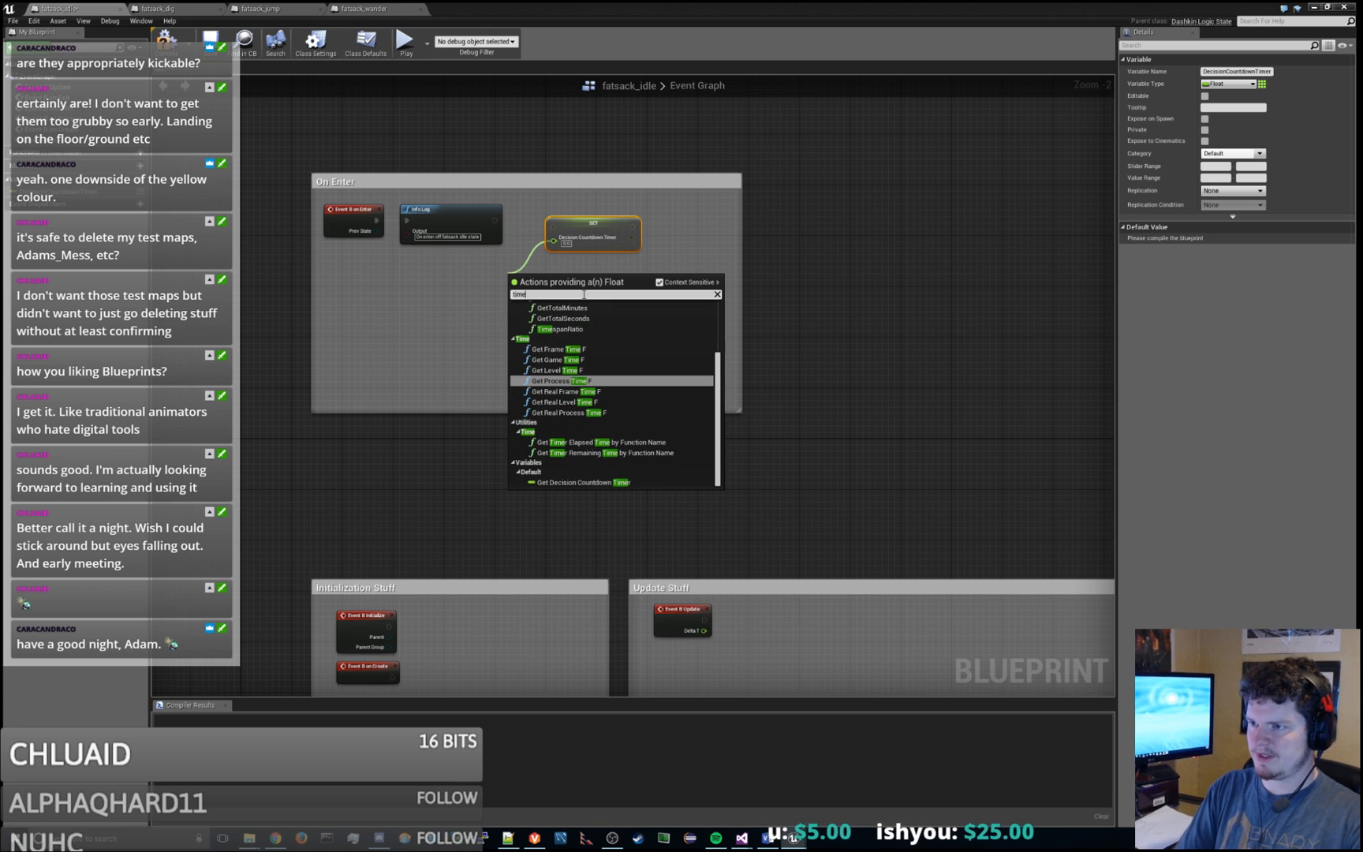
{"action": "left_click", "coordinate": [557, 370]}
{"action": "left_click_drag", "start_coordinate": [548, 288], "coordinate": [441, 287]}
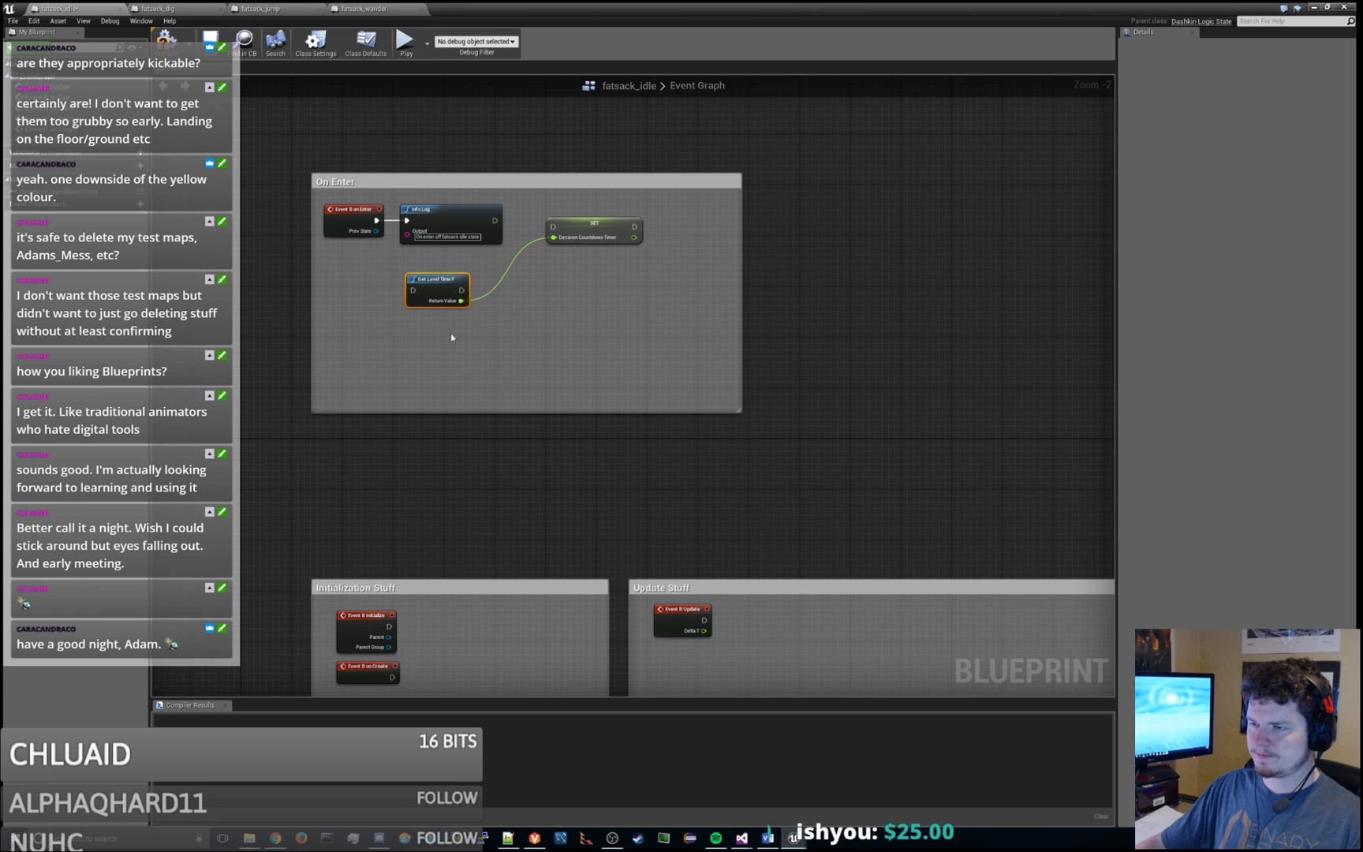
{"action": "left_click_drag", "start_coordinate": [604, 228], "coordinate": [546, 289]}
{"action": "left_click_drag", "start_coordinate": [462, 290], "coordinate": [518, 223]}
{"action": "left_click", "coordinate": [444, 286]}
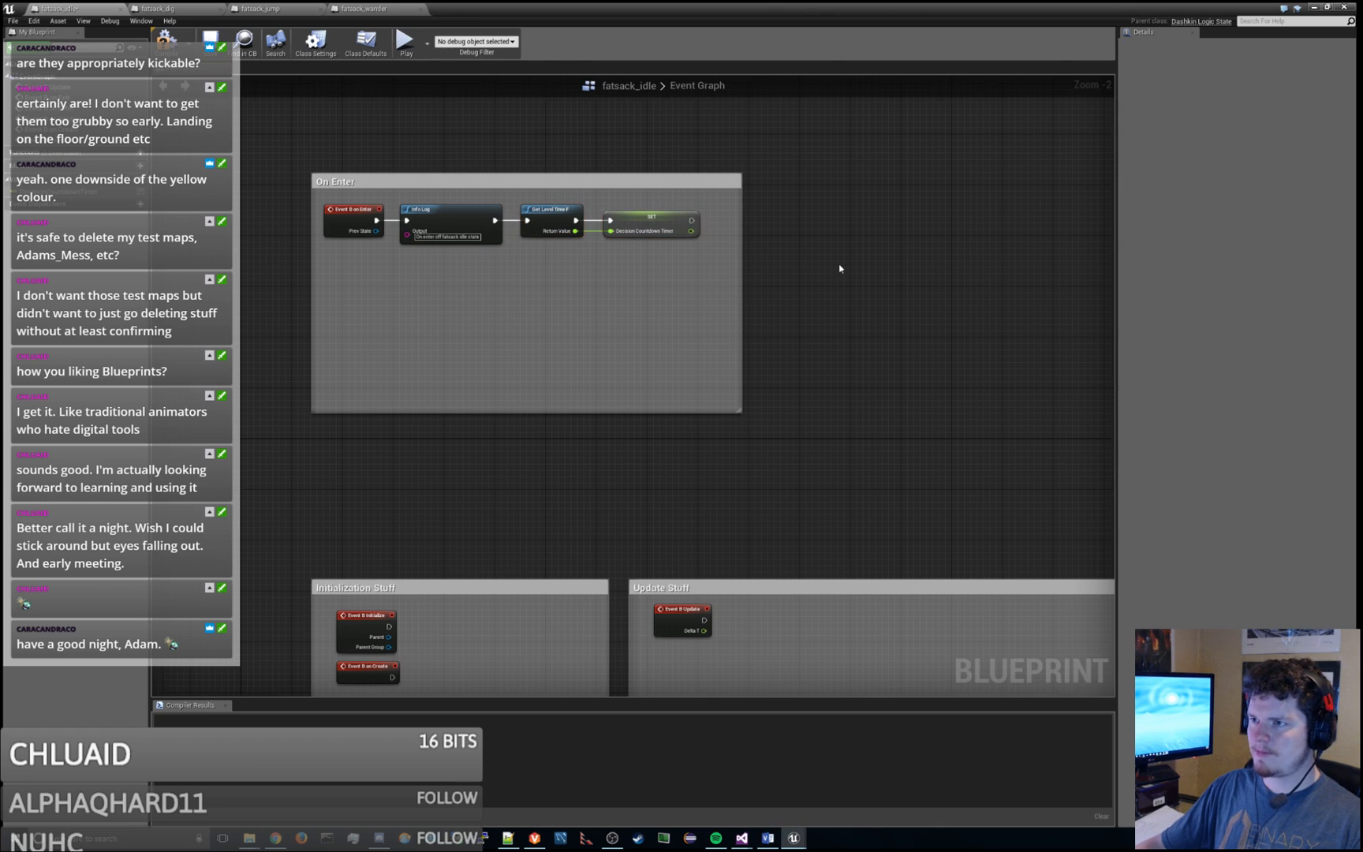
Step: Widen the On Enter comment box to leave room for more nodes after the Set node
{"action": "scroll", "coordinate": [841, 269], "scroll_direction": "down", "scroll_amount": 2}
{"action": "right_click_drag", "start_coordinate": [862, 271], "coordinate": [716, 372]}
{"action": "scroll", "coordinate": [676, 383], "scroll_direction": "up", "scroll_amount": 3}
{"action": "scroll", "coordinate": [678, 382], "scroll_direction": "down", "scroll_amount": 2}
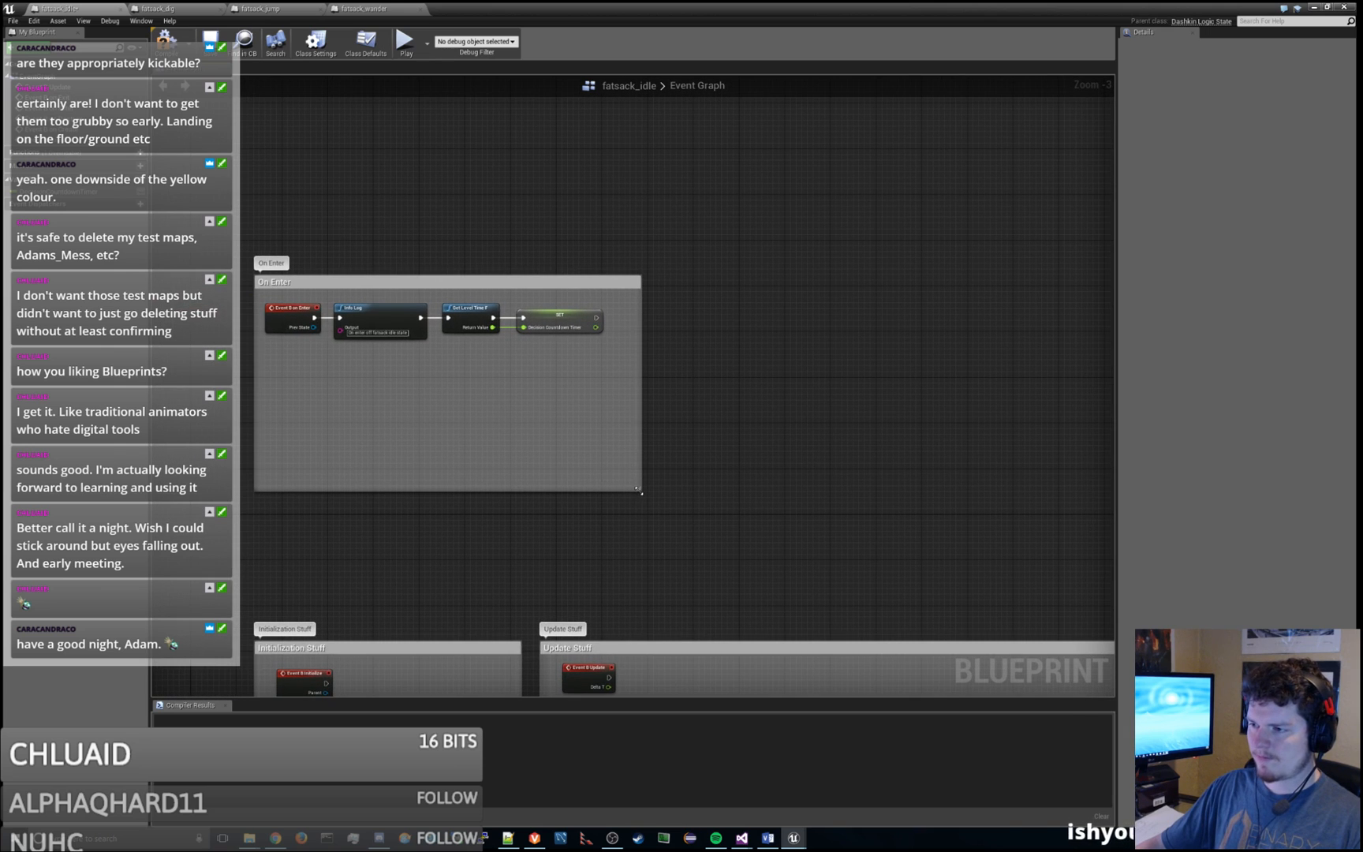
{"action": "left_click_drag", "start_coordinate": [639, 490], "coordinate": [771, 491]}
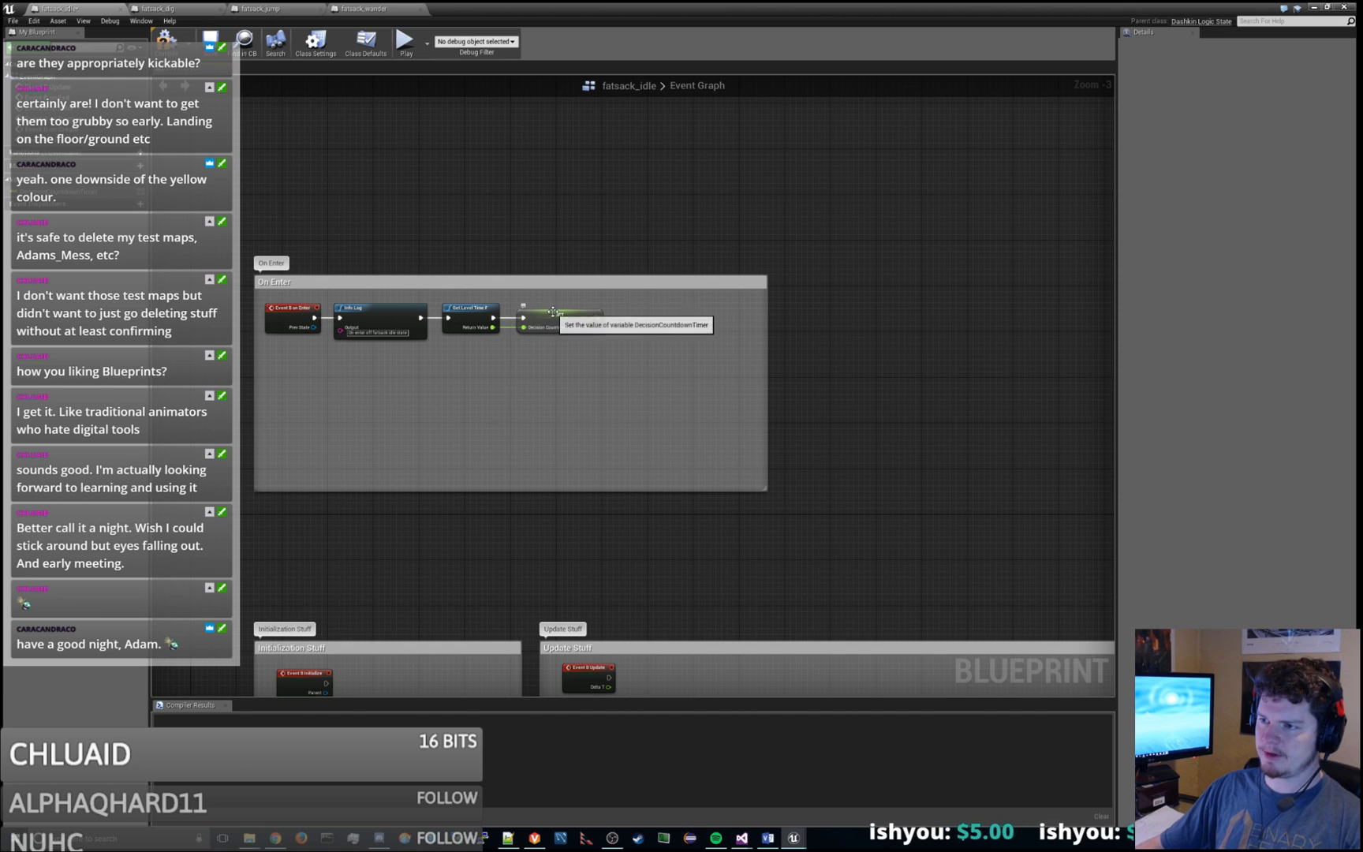
Step: Delete the Get Level Time F node and move the Decision Countdown Timer Set node farther from Info Log
{"action": "left_click", "coordinate": [471, 309]}
{"action": "right_click_drag", "start_coordinate": [805, 401], "coordinate": [883, 443]}
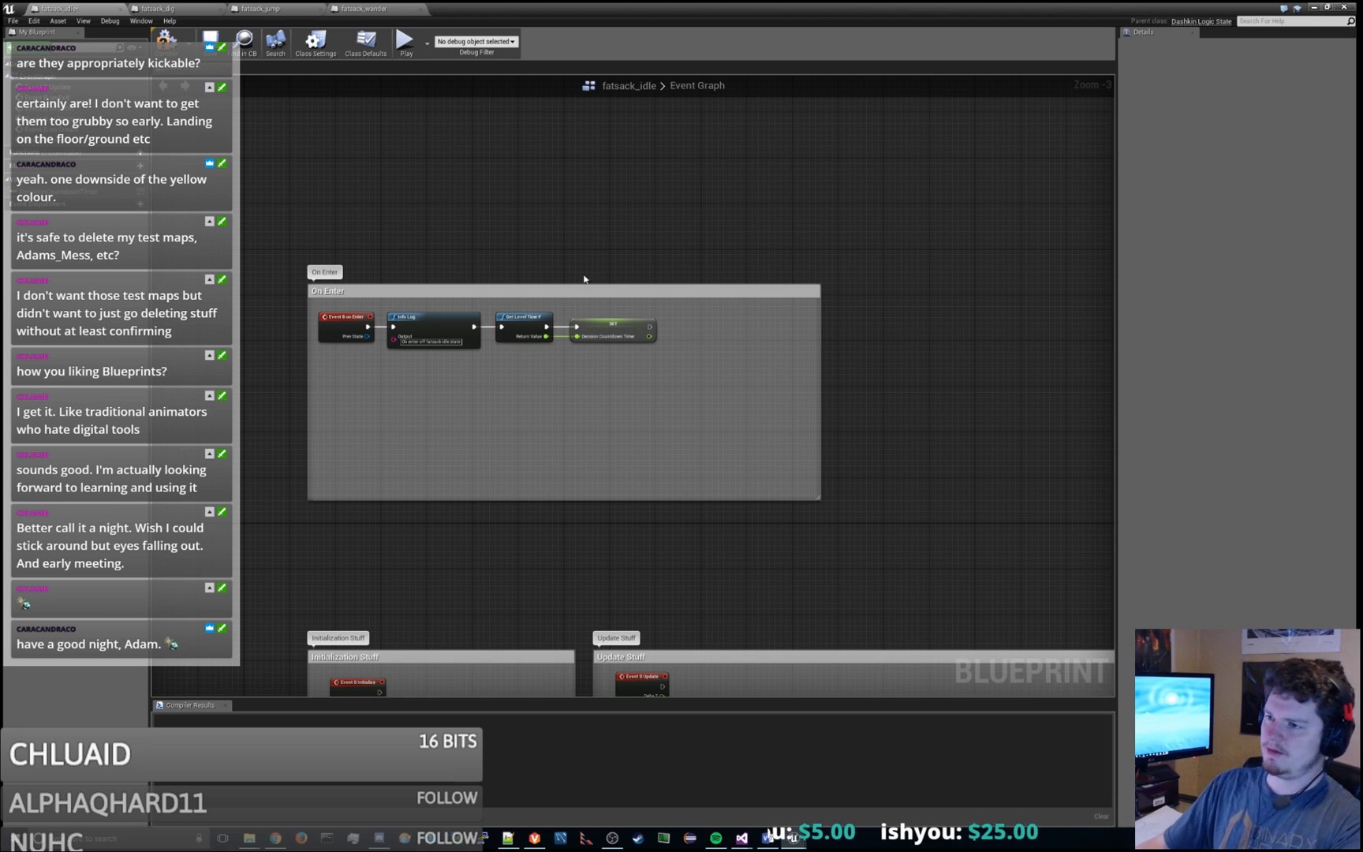
{"action": "left_click", "coordinate": [509, 313]}
{"action": "scroll", "coordinate": [615, 282], "scroll_direction": "up", "scroll_amount": 2}
{"action": "right_click_drag", "start_coordinate": [615, 281], "coordinate": [666, 208]}
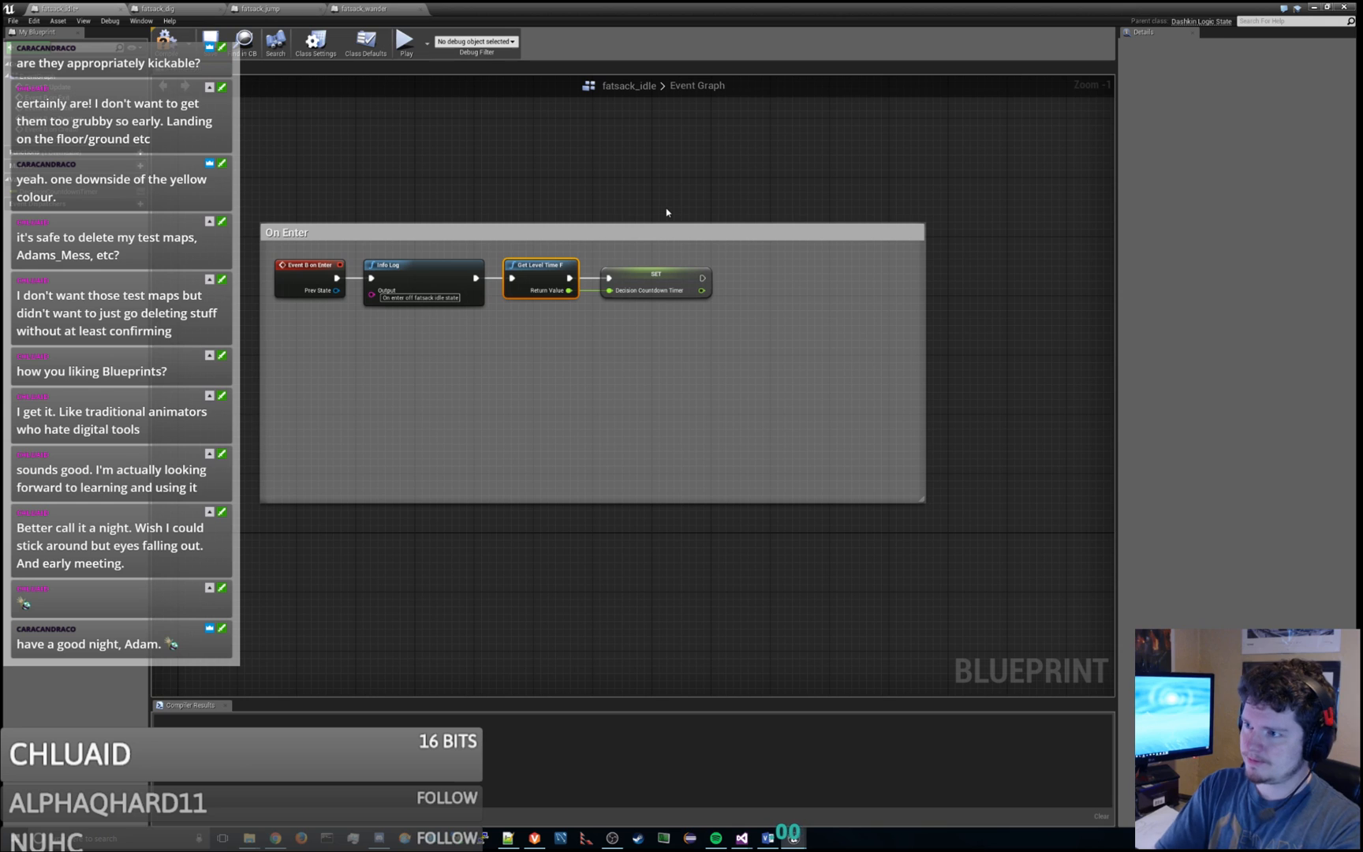
{"action": "left_click", "coordinate": [557, 275]}
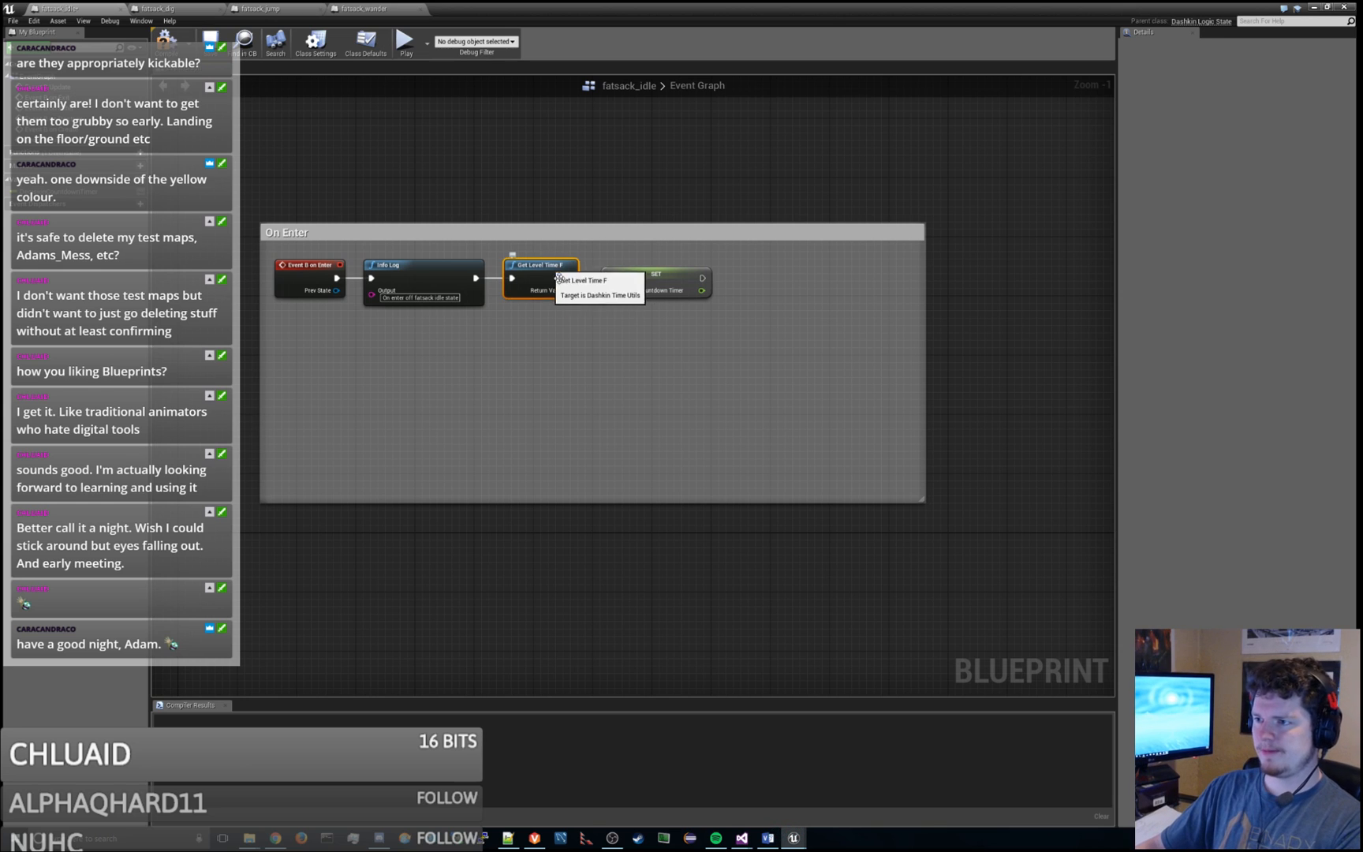
{"action": "key", "text": "Delete"}
{"action": "left_click_drag", "start_coordinate": [656, 274], "coordinate": [729, 302]}
{"action": "left_click", "coordinate": [612, 204]}
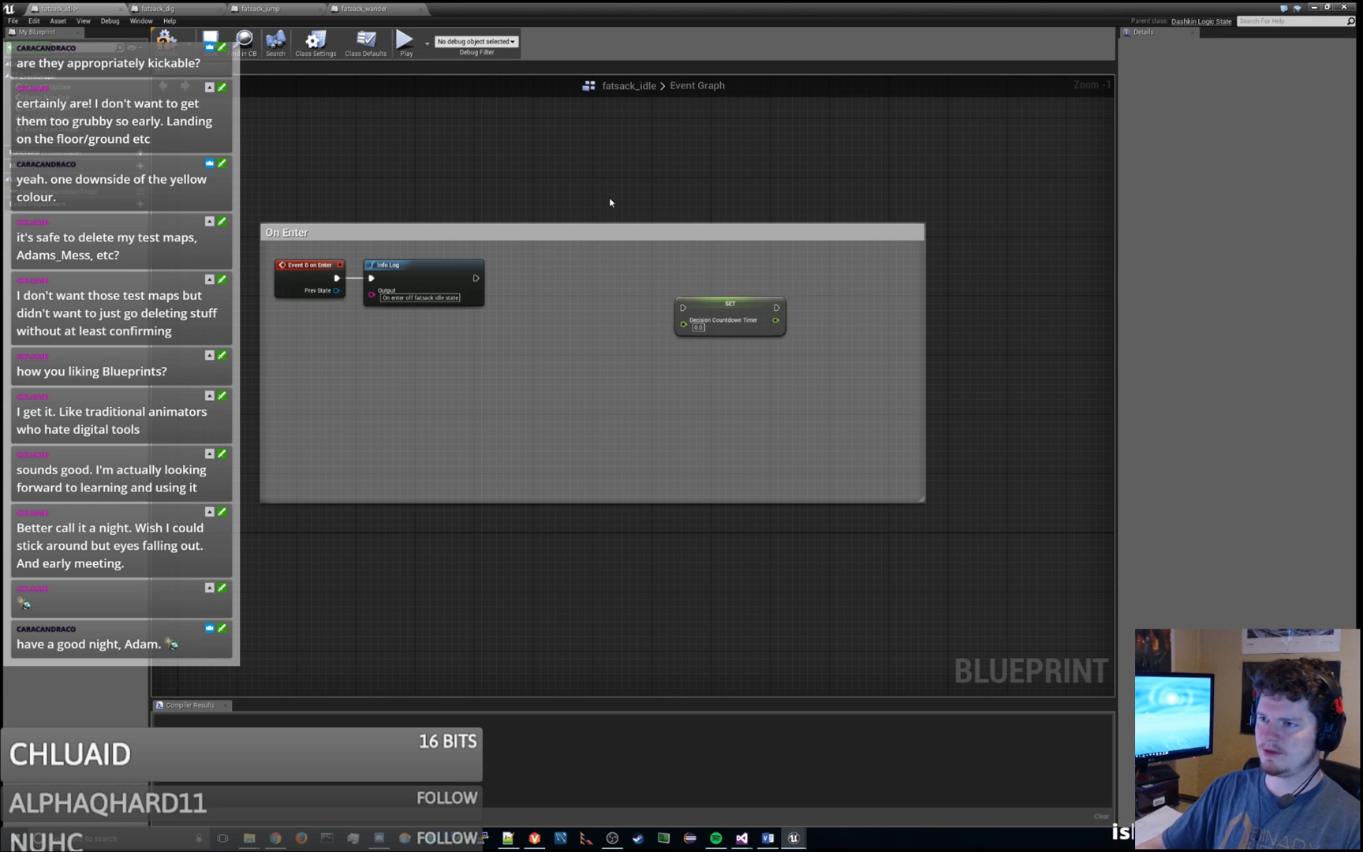
{"action": "right_click", "coordinate": [611, 199]}
{"action": "type", "text": "math"}
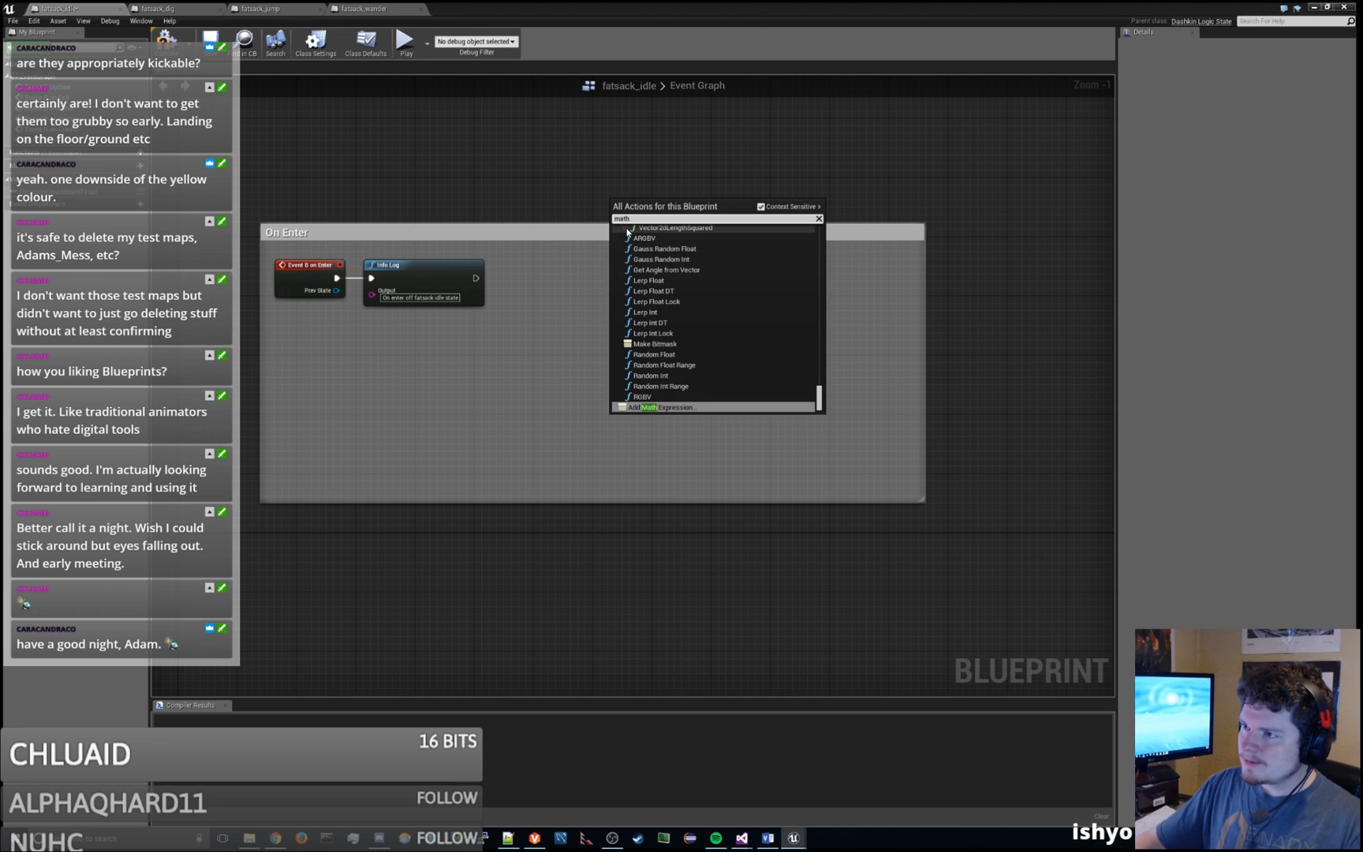
{"action": "scroll", "coordinate": [728, 345], "scroll_direction": "up", "scroll_amount": 5}
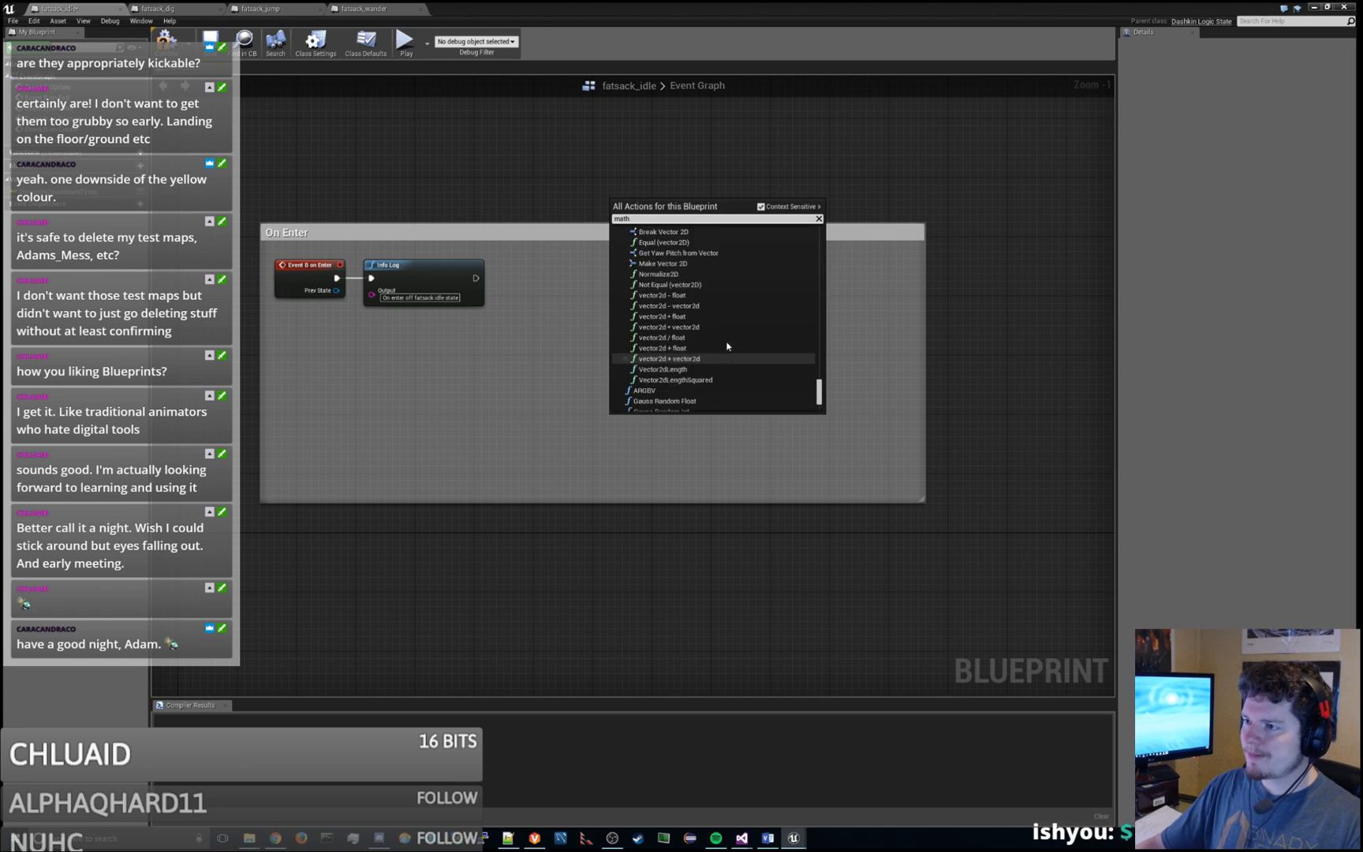
{"action": "scroll", "coordinate": [727, 345], "scroll_direction": "up", "scroll_amount": 6}
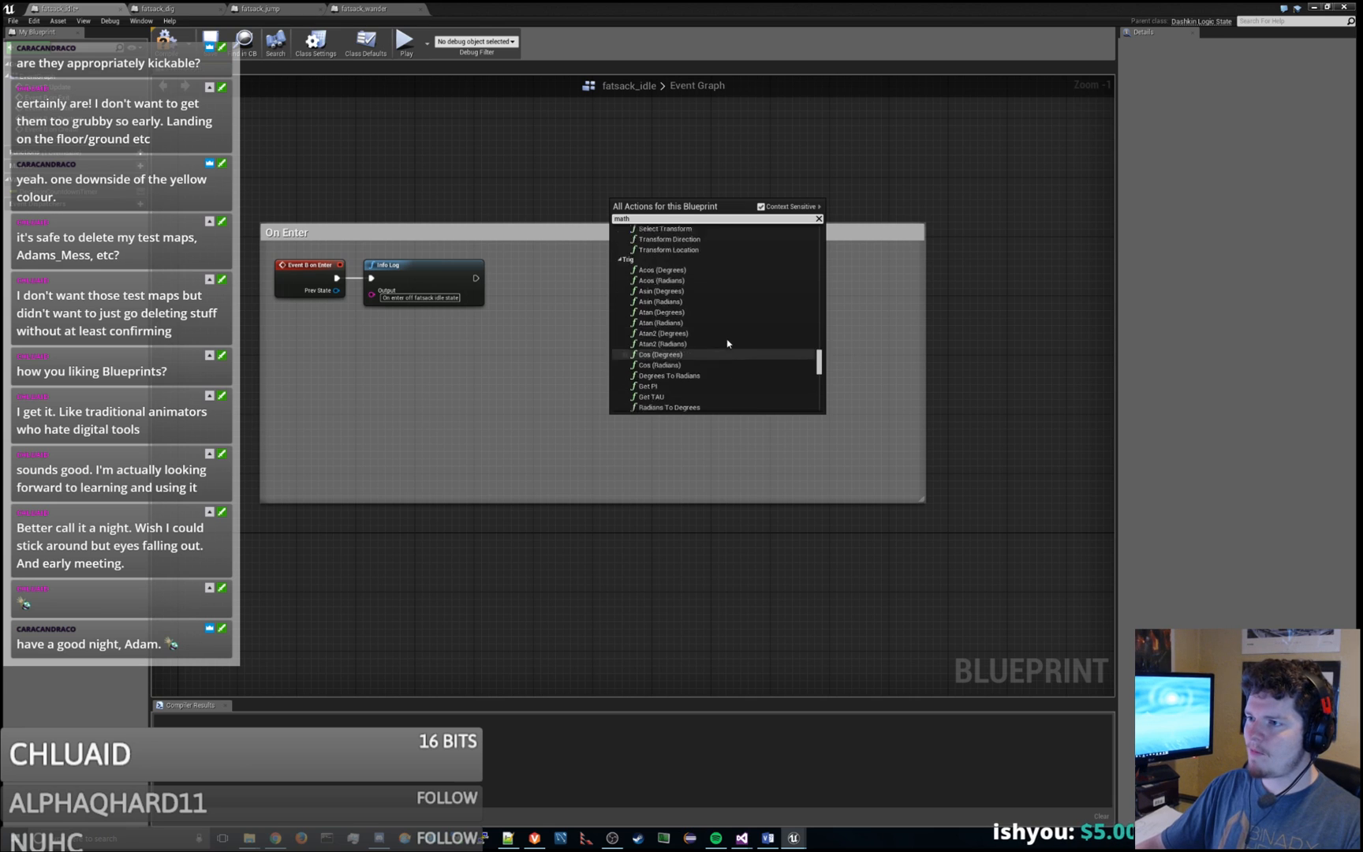
{"action": "scroll", "coordinate": [727, 343], "scroll_direction": "up", "scroll_amount": 8}
{"action": "left_click", "coordinate": [760, 177]}
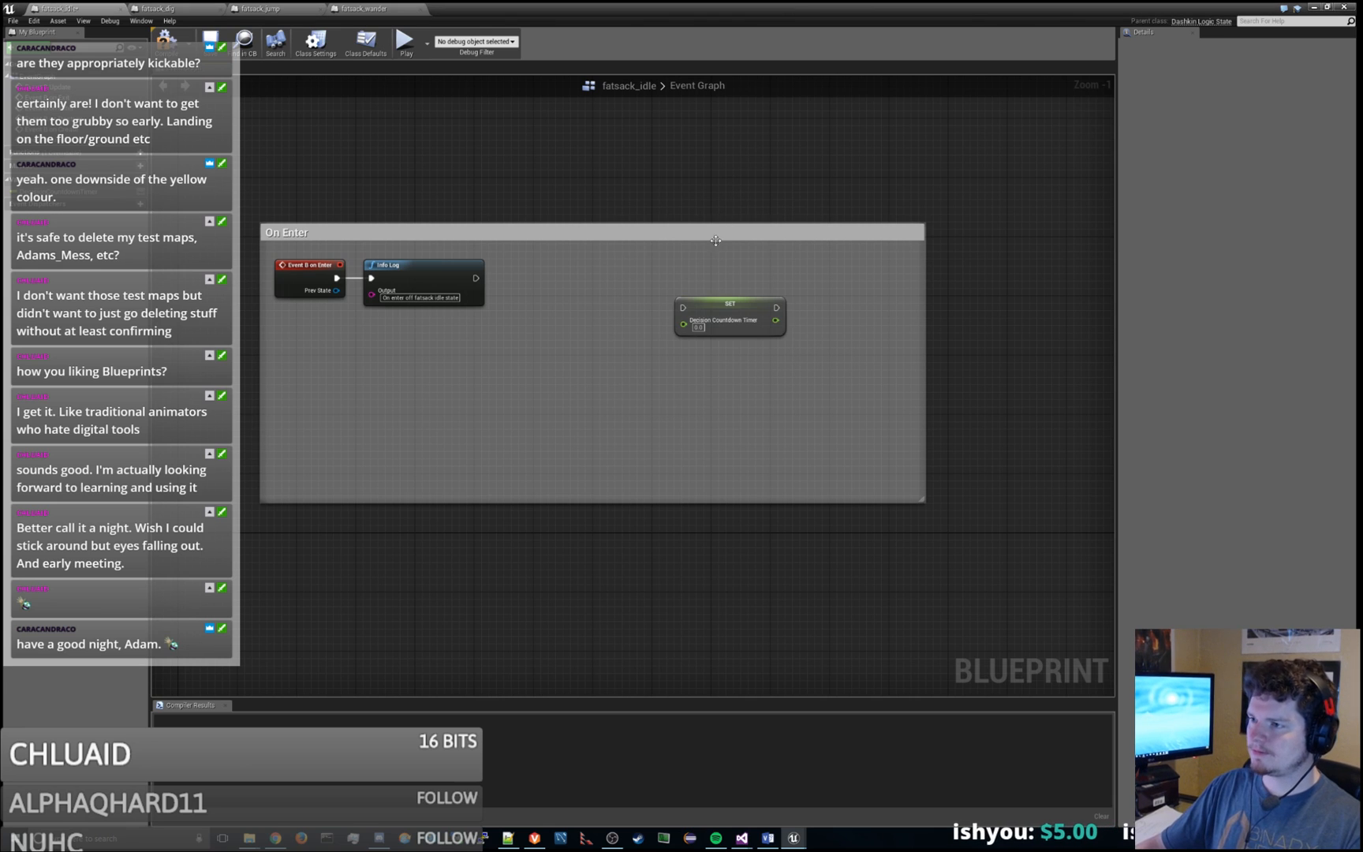
Step: Feed the Decision Countdown Timer Set node from a Random Float in Range node with a Min of 1.0 and a Max of 3.0
{"action": "left_click_drag", "start_coordinate": [683, 322], "coordinate": [562, 357]}
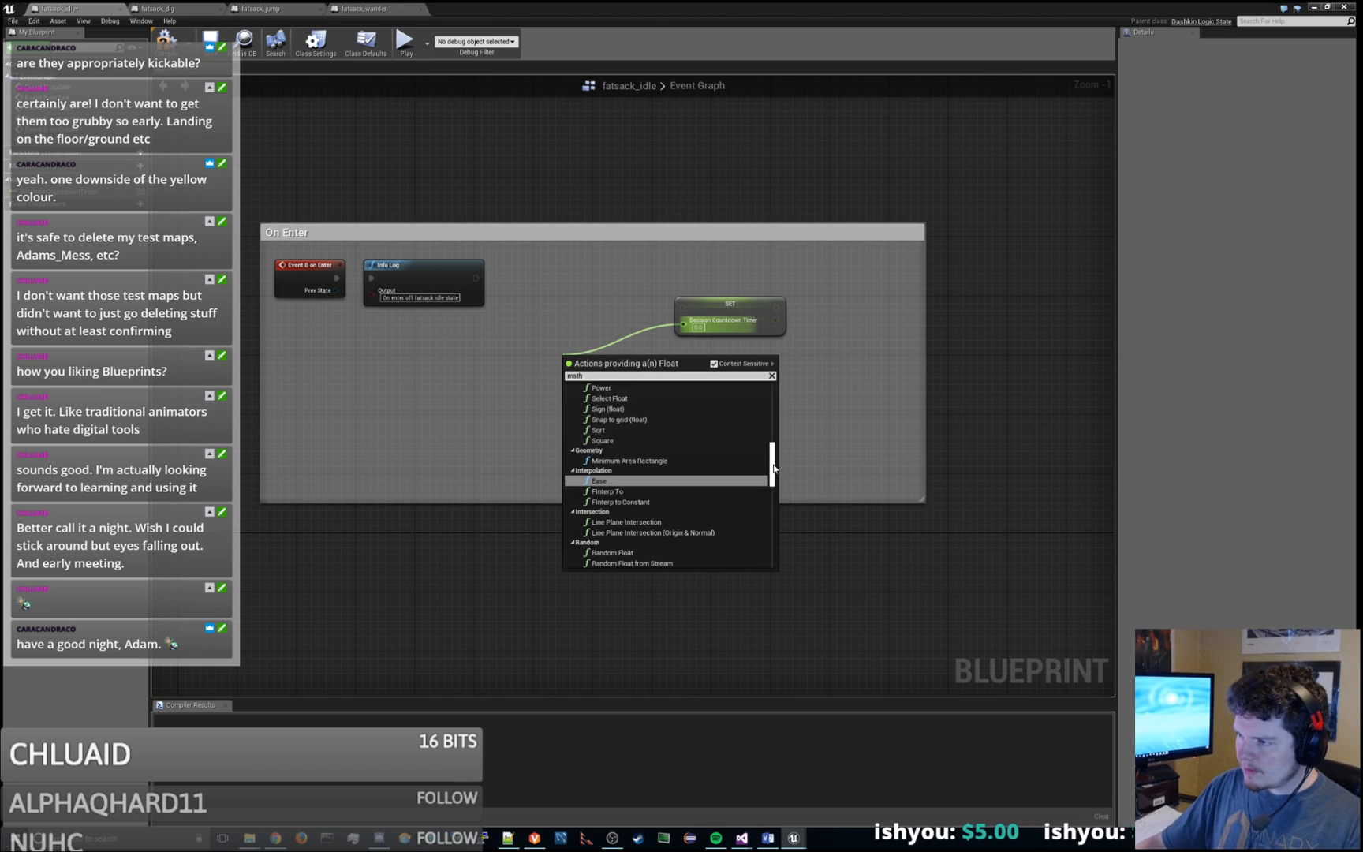
{"action": "type", "text": "math"}
{"action": "left_click_drag", "start_coordinate": [771, 414], "coordinate": [762, 487]}
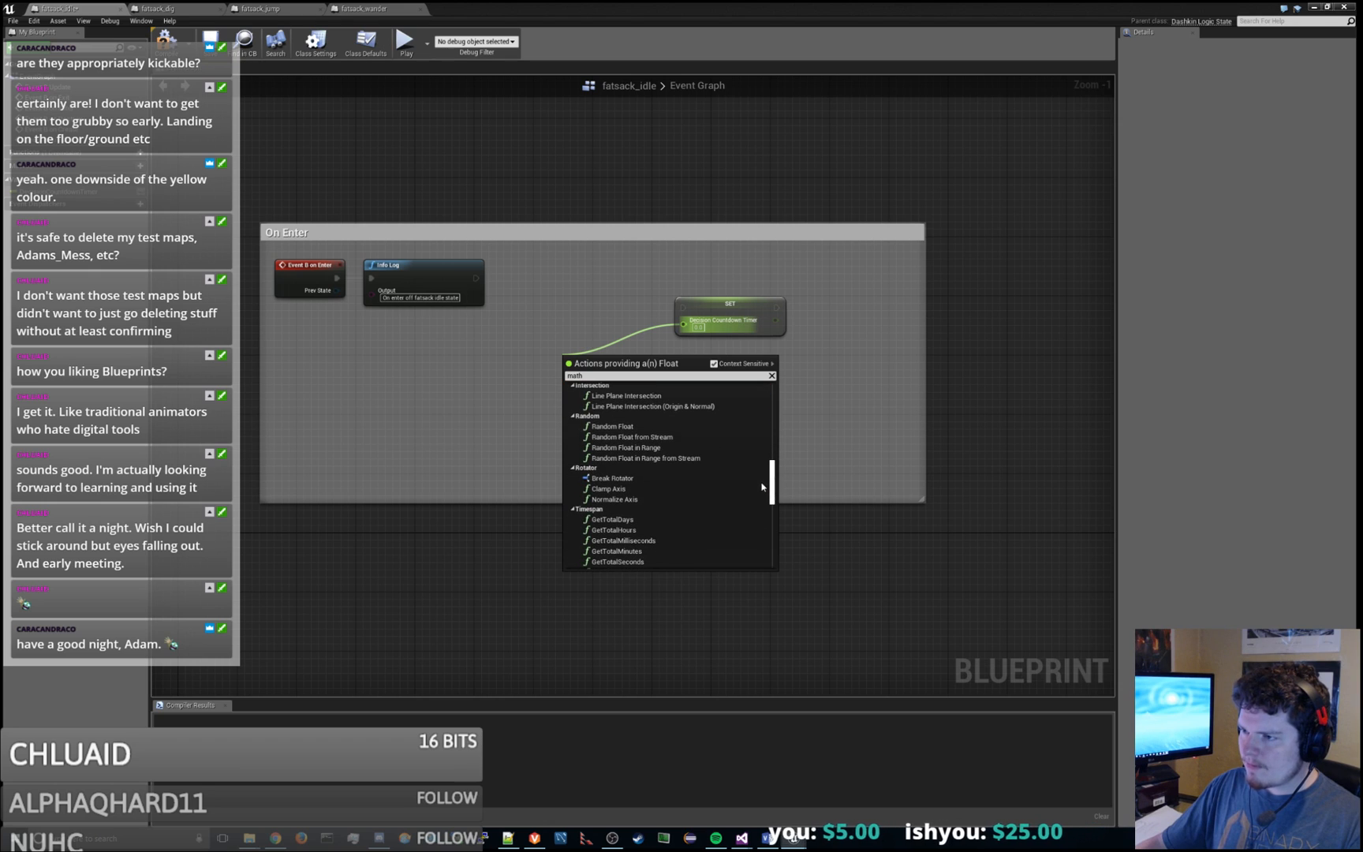
{"action": "left_click", "coordinate": [668, 447]}
{"action": "left_click_drag", "start_coordinate": [617, 360], "coordinate": [595, 309]}
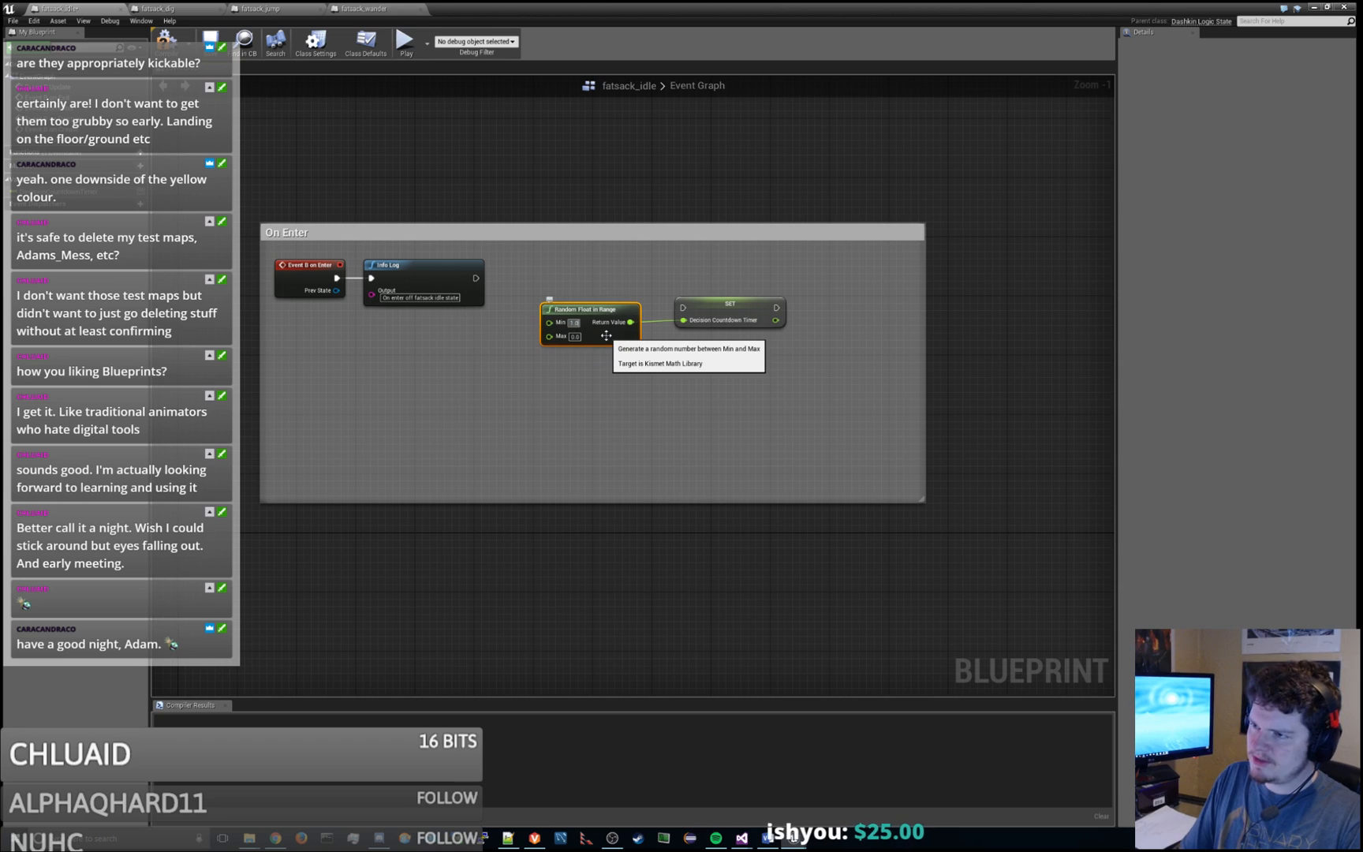
{"action": "type", "text": "3"}
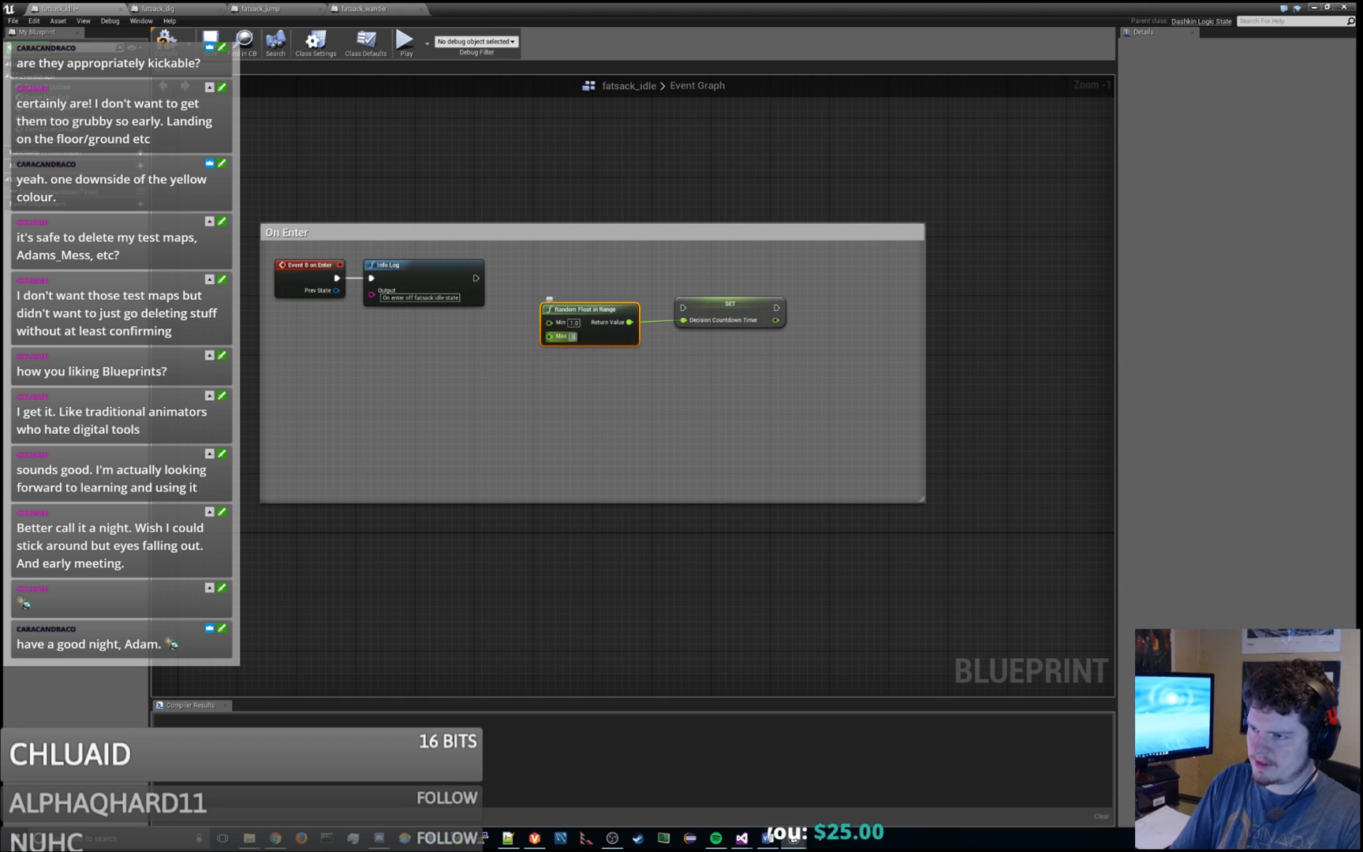
{"action": "left_click_drag", "start_coordinate": [608, 311], "coordinate": [599, 312]}
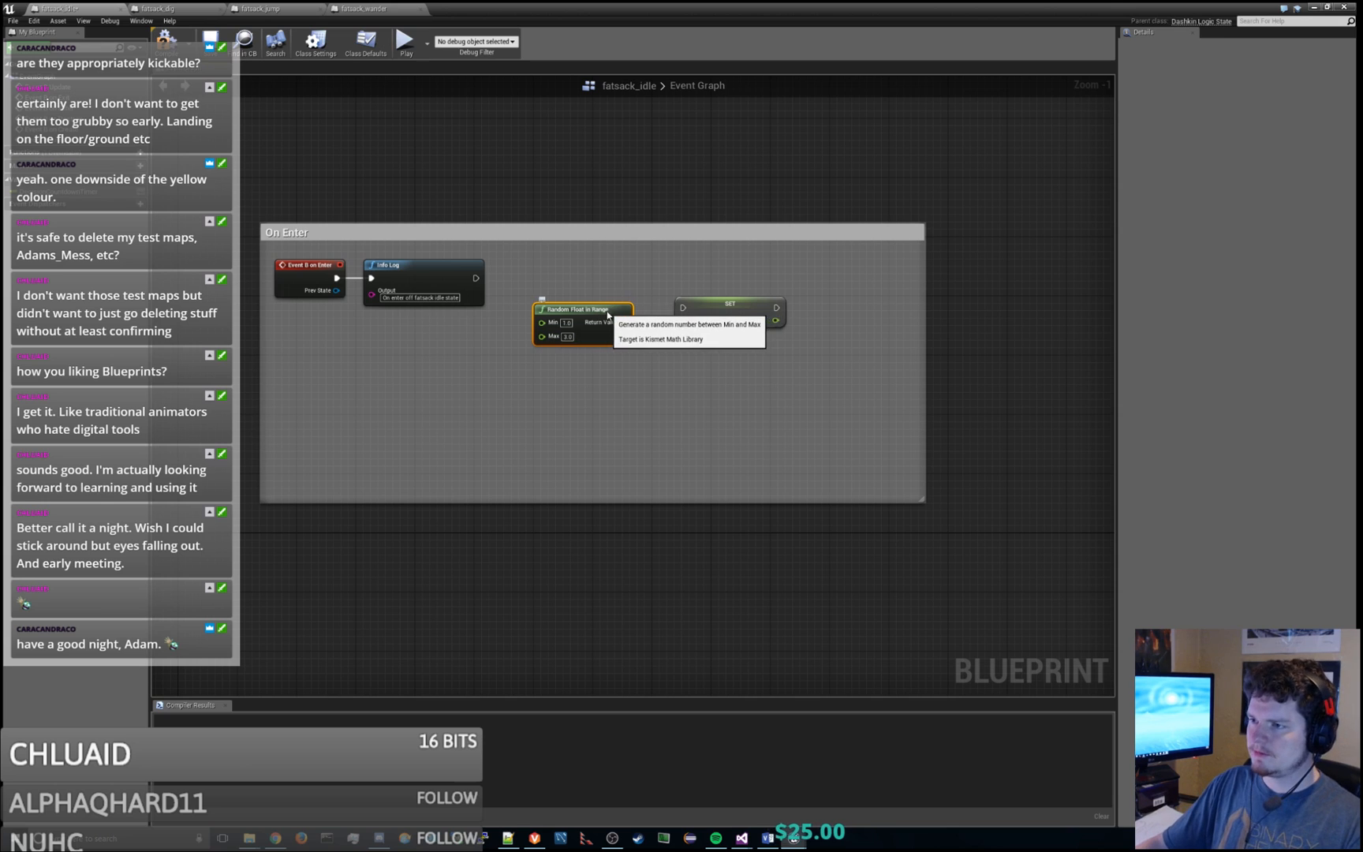
Step: Connect Info Log's execution output to the Decision Countdown Timer Set node and line the nodes up in one row
{"action": "left_click_drag", "start_coordinate": [476, 278], "coordinate": [695, 280]}
{"action": "left_click", "coordinate": [732, 309]}
{"action": "left_click", "coordinate": [584, 288]}
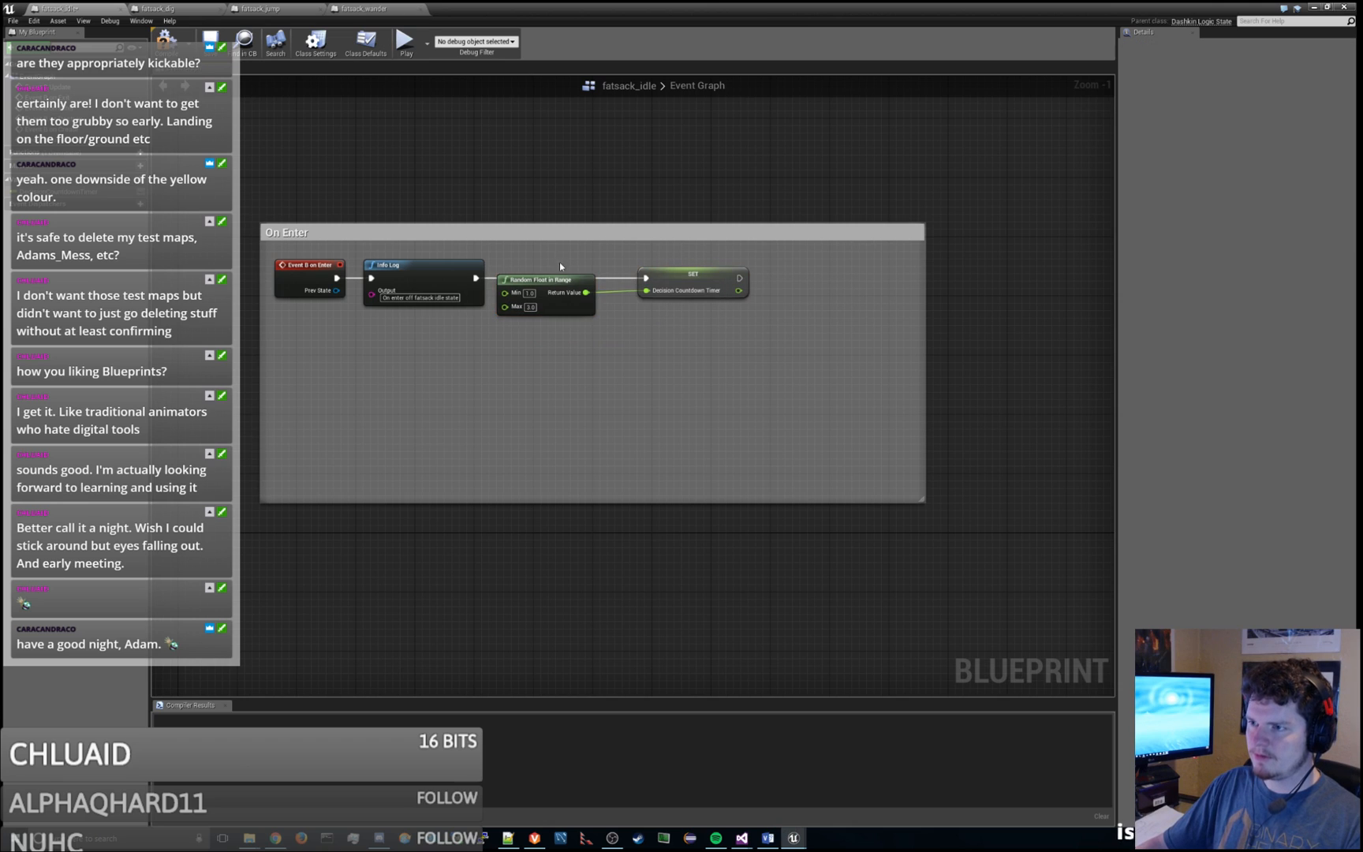
Step: Delete the Random Float in Range node from the On Enter group
{"action": "left_click", "coordinate": [546, 282]}
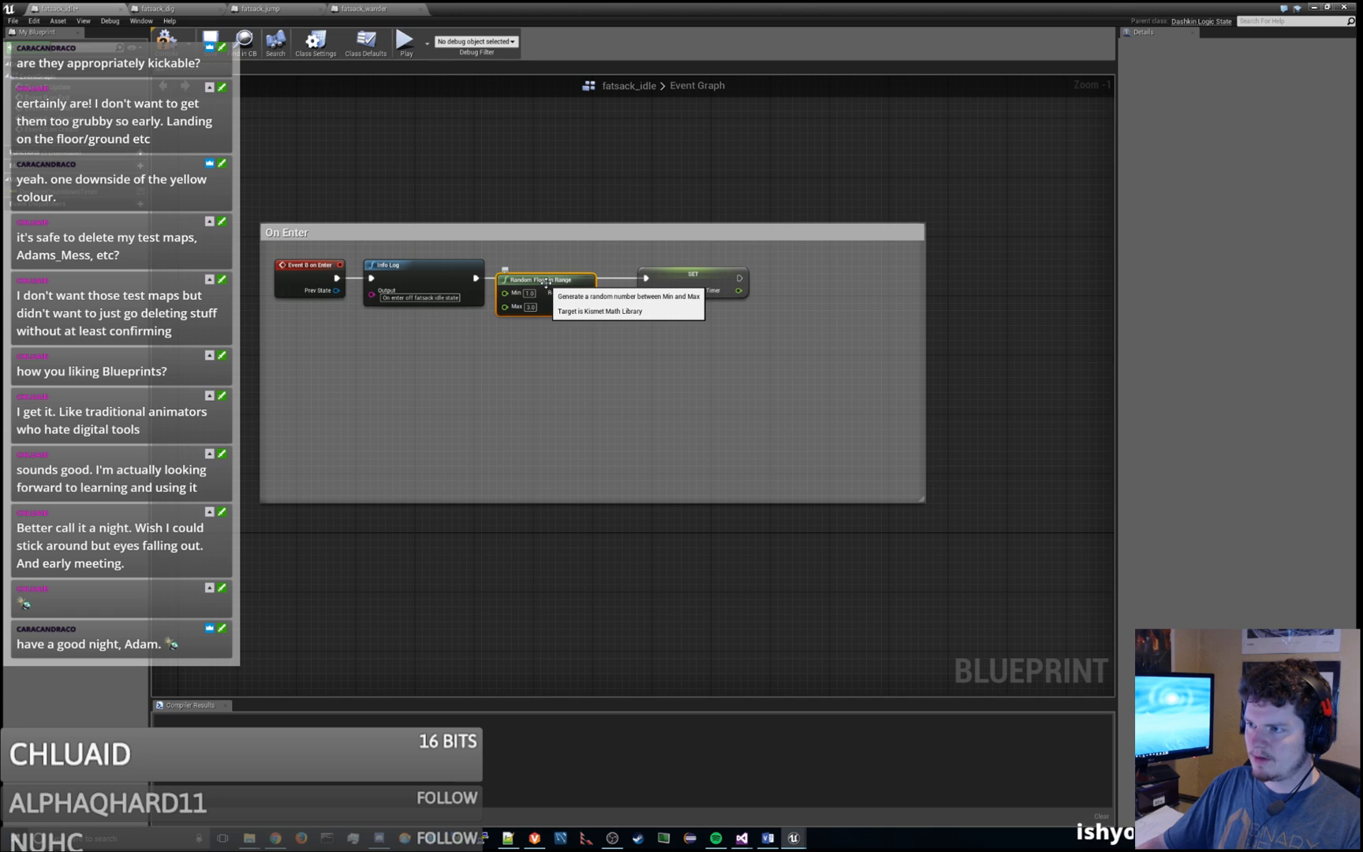
{"action": "left_click_drag", "start_coordinate": [547, 288], "coordinate": [554, 303]}
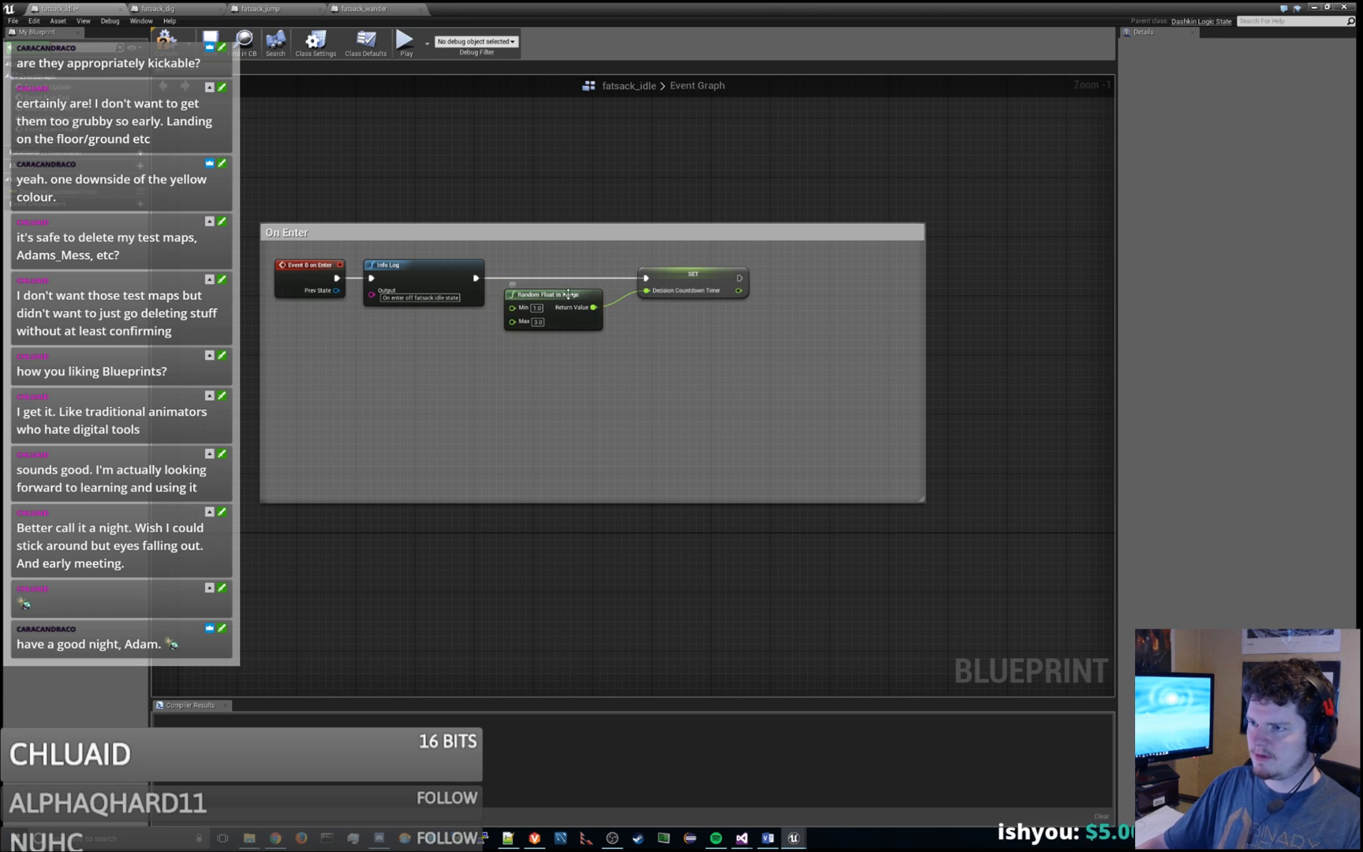
{"action": "key", "text": "Delete"}
Step: Look through the Math, Random and Utilities actions that can supply a float to the Decision Countdown Timer Set node
{"action": "left_click_drag", "start_coordinate": [647, 290], "coordinate": [587, 323]}
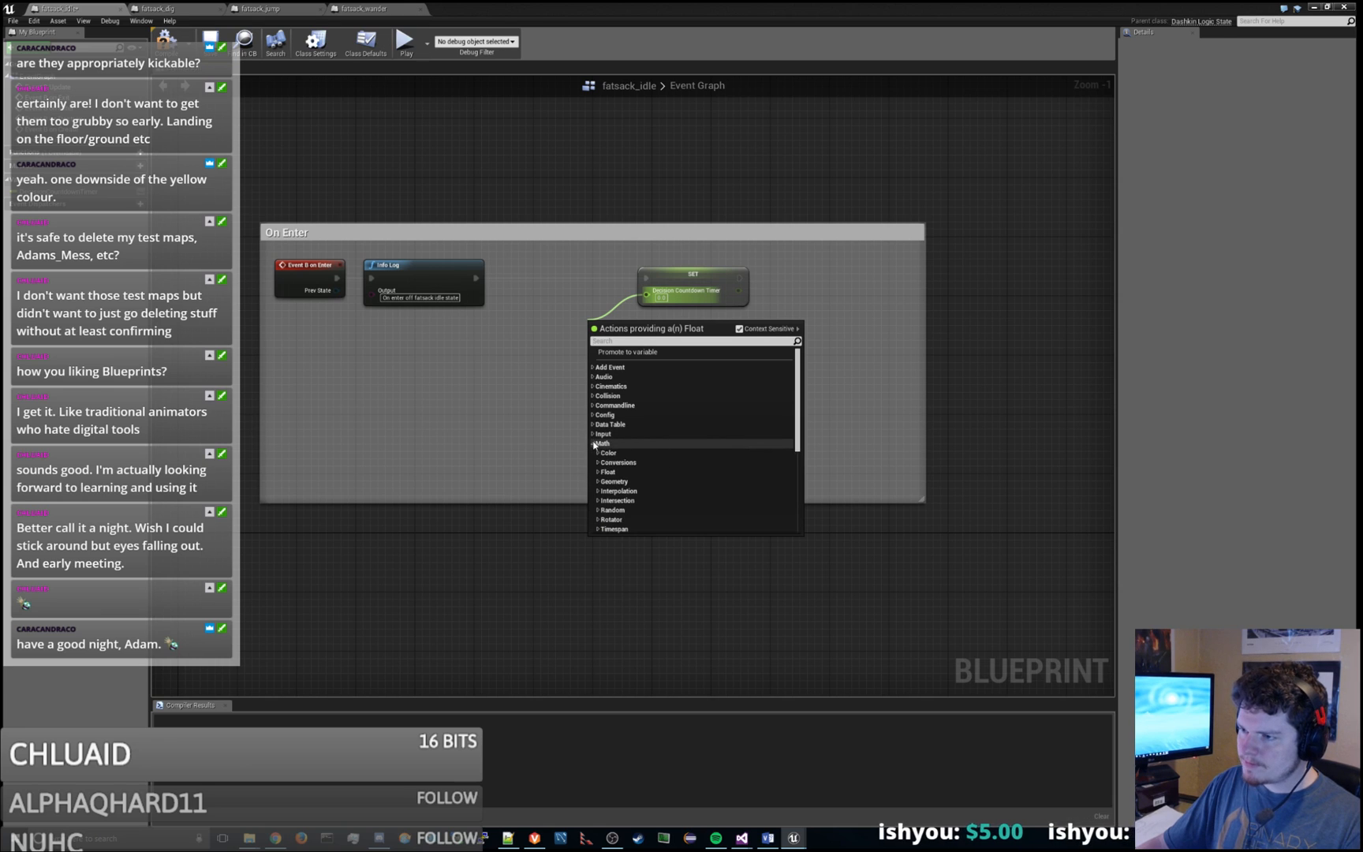
{"action": "left_click", "coordinate": [710, 443]}
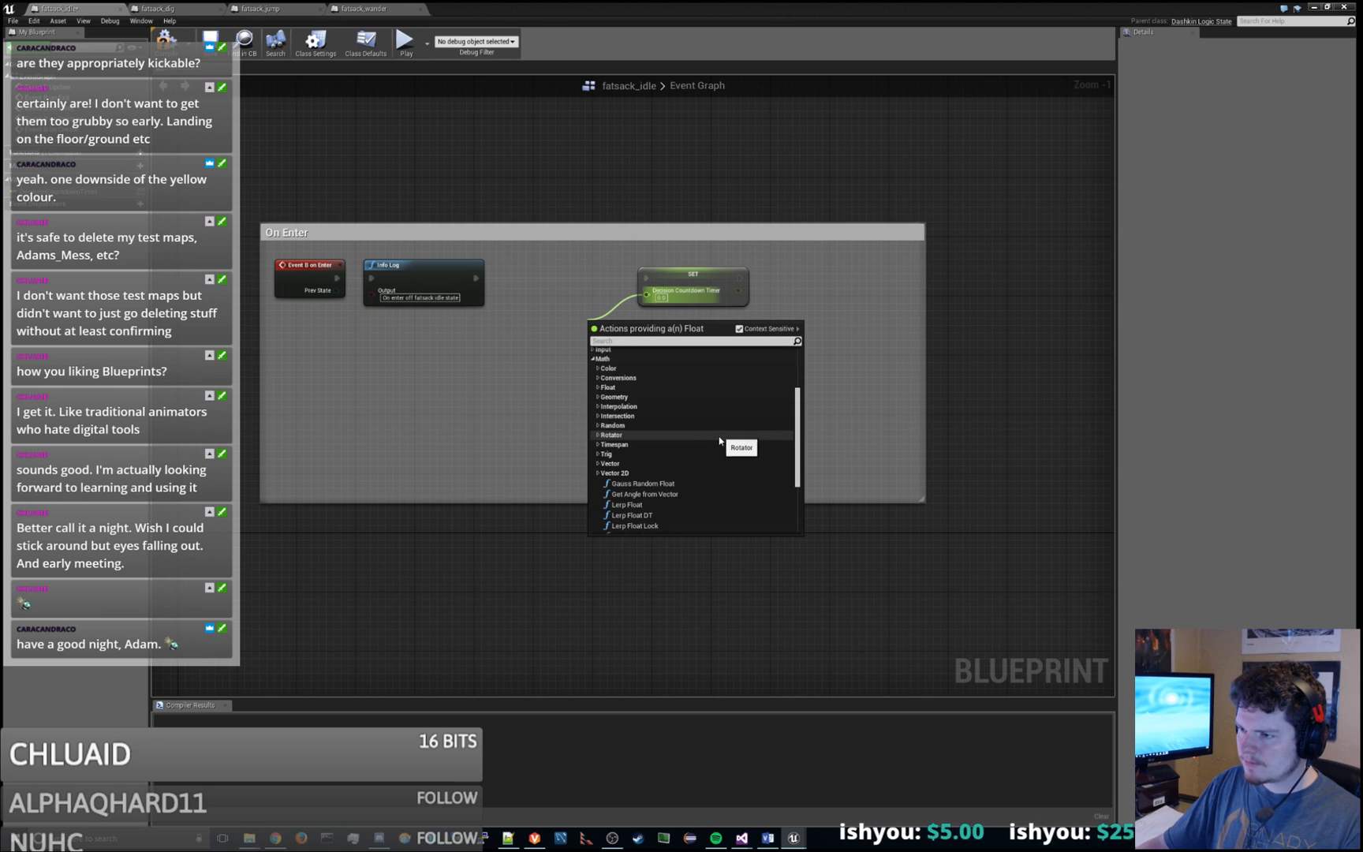
{"action": "scroll", "coordinate": [716, 441], "scroll_direction": "down", "scroll_amount": 2}
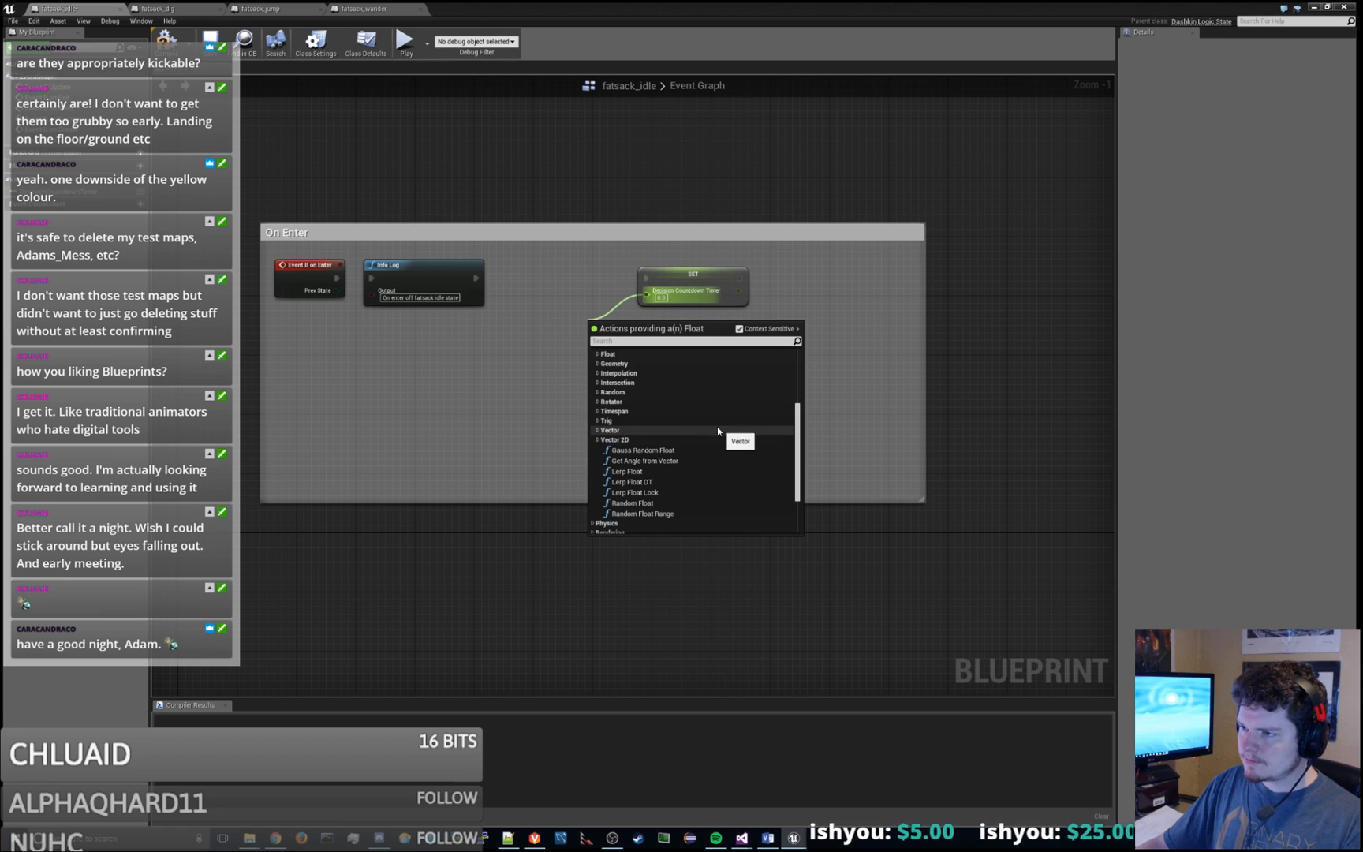
{"action": "left_click", "coordinate": [694, 392]}
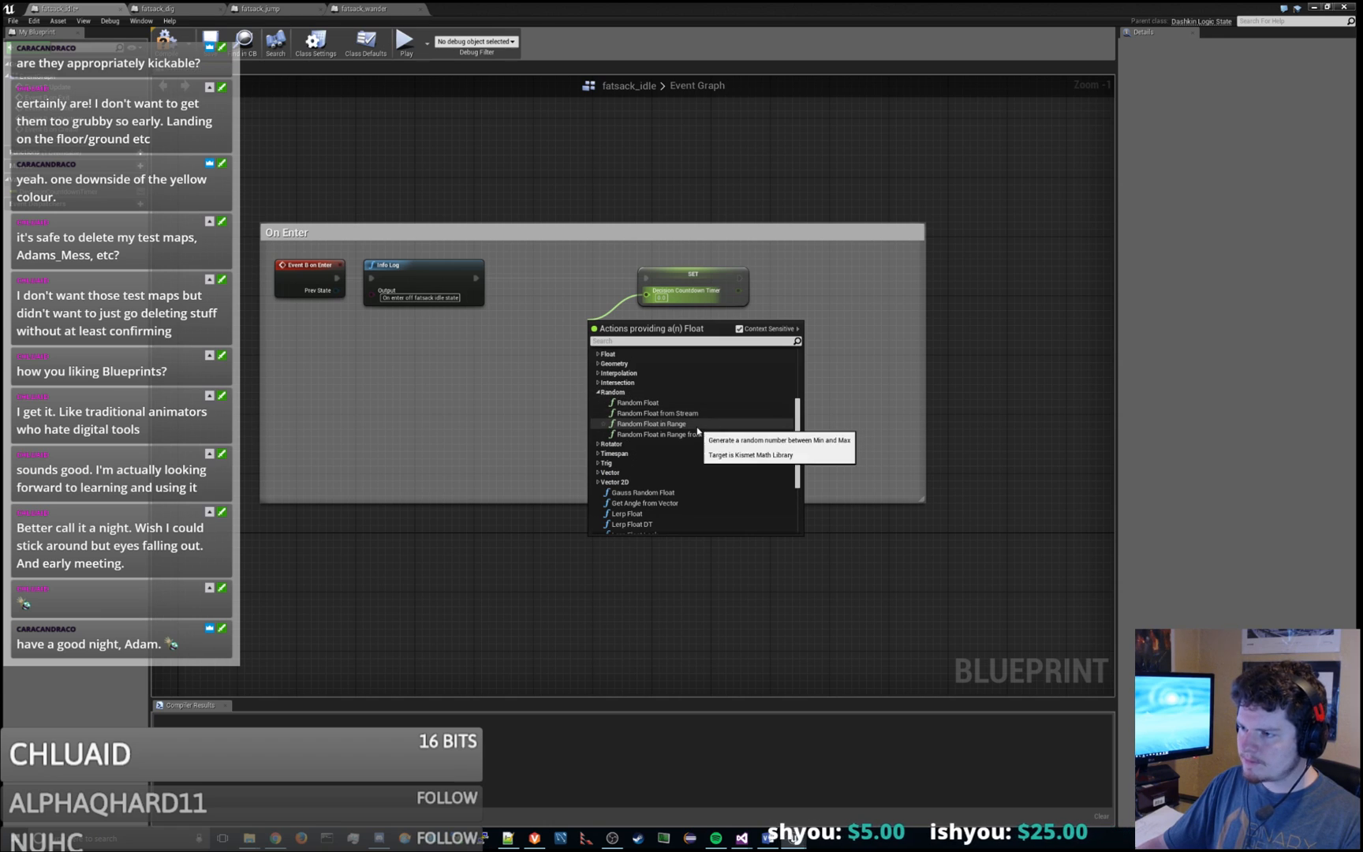
{"action": "scroll", "coordinate": [709, 446], "scroll_direction": "down", "scroll_amount": 4}
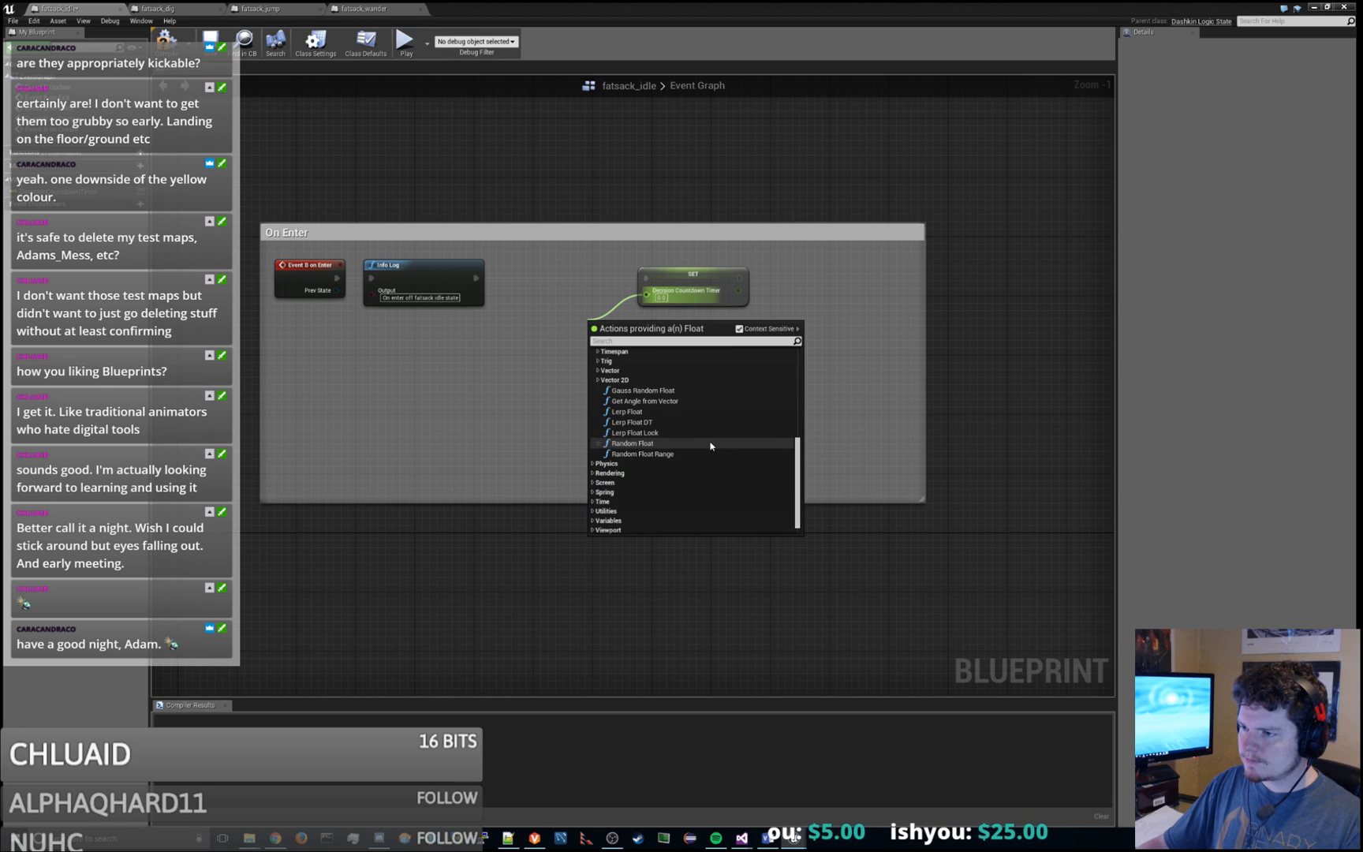
{"action": "scroll", "coordinate": [710, 445], "scroll_direction": "down", "scroll_amount": 1}
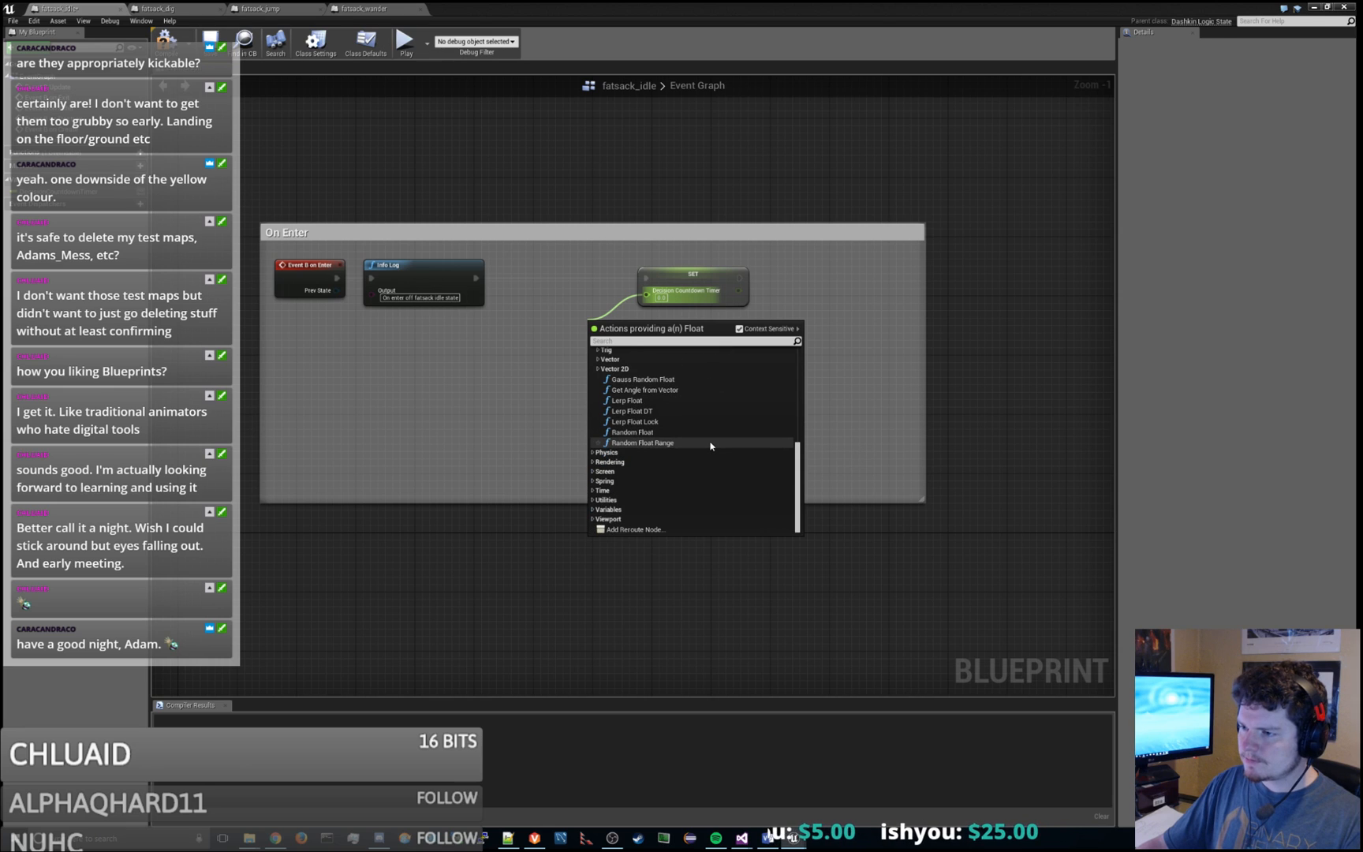
{"action": "left_click", "coordinate": [592, 500]}
{"action": "scroll", "coordinate": [706, 478], "scroll_direction": "down", "scroll_amount": 3}
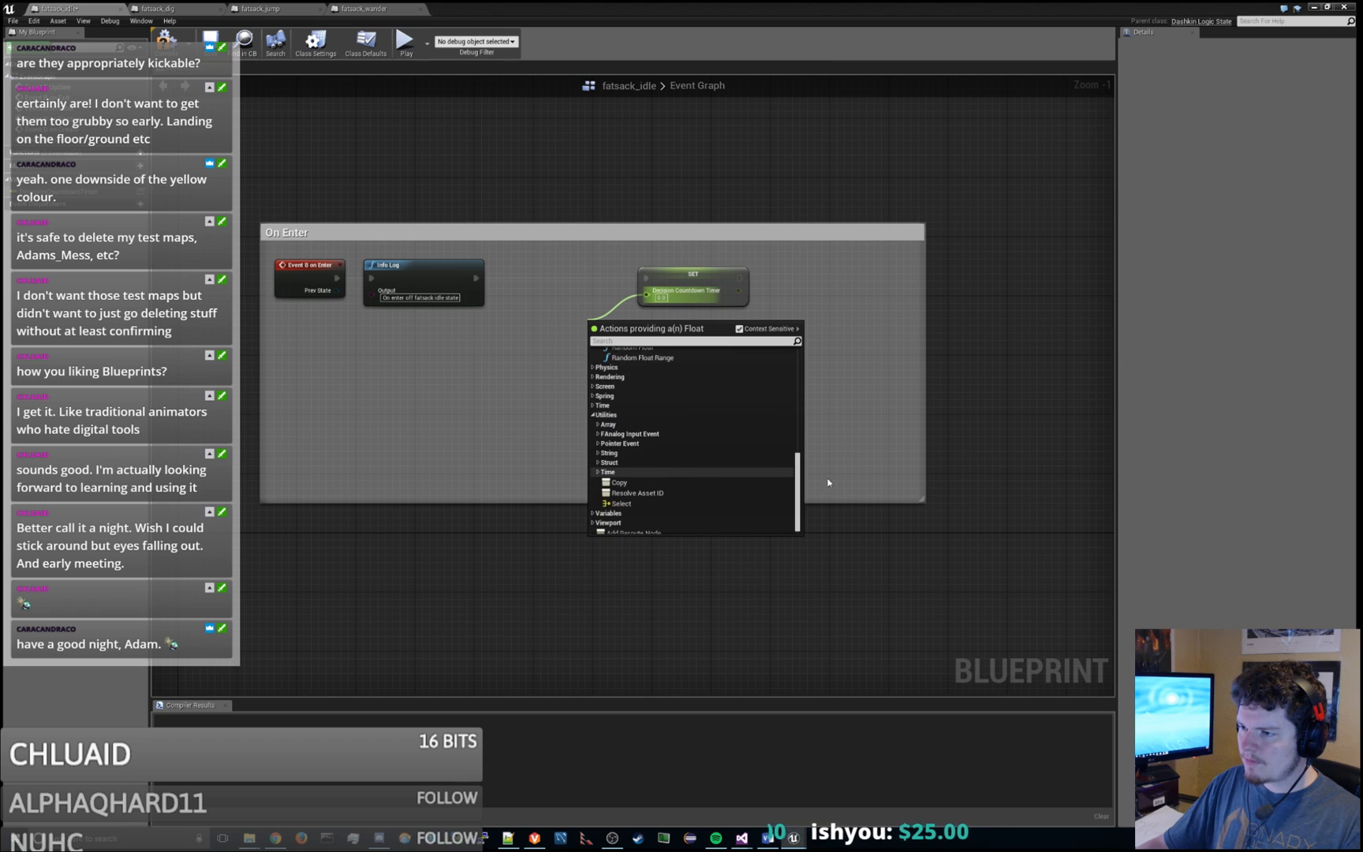
{"action": "scroll", "coordinate": [827, 536], "scroll_direction": "down", "scroll_amount": 3}
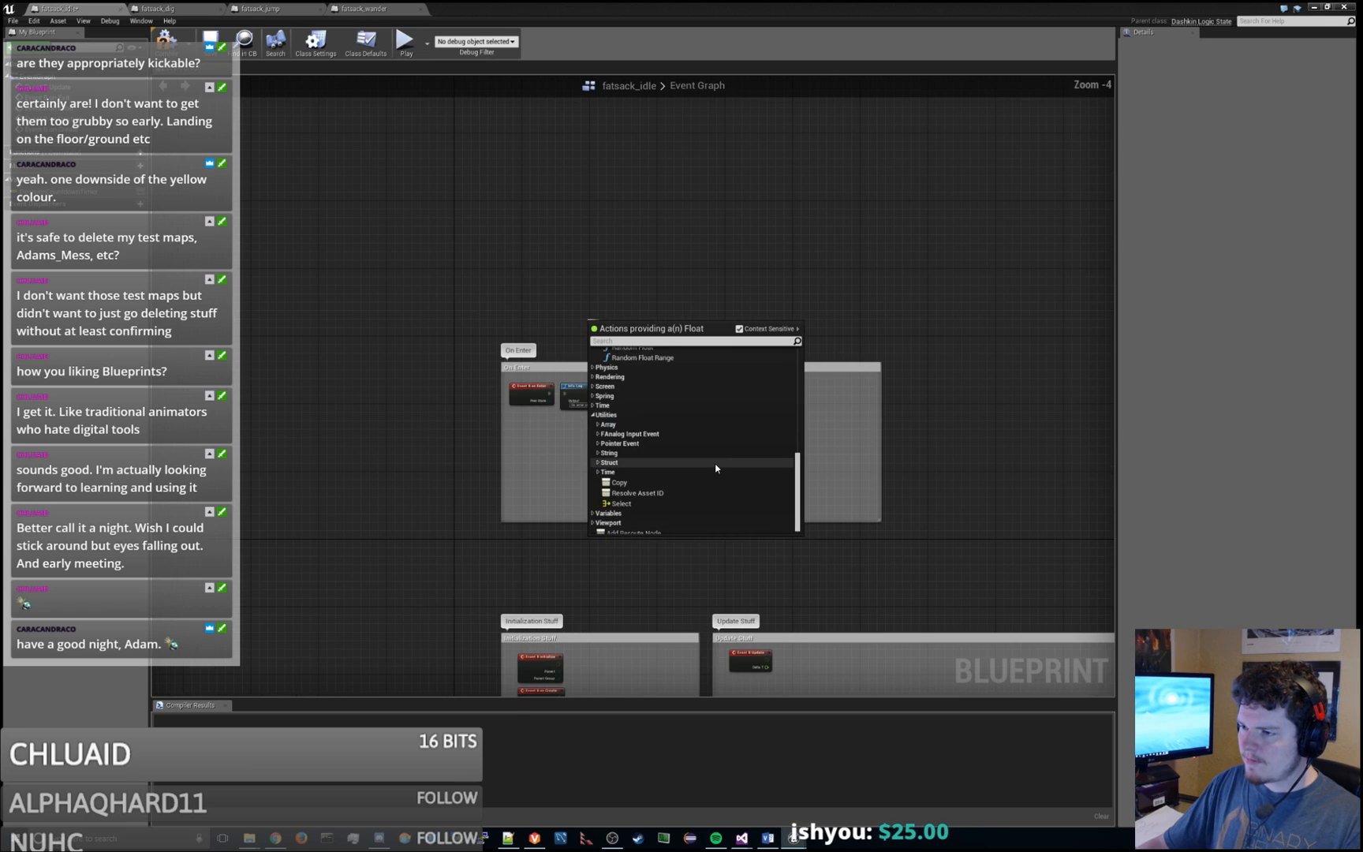
{"action": "left_click", "coordinate": [833, 565]}
Step: Switch to Visual Studio, open DashkinMathUtils.h and examine its RandomFloat, RandomFloatRange and GaussRandomFloat declarations
{"action": "left_click", "coordinate": [741, 838]}
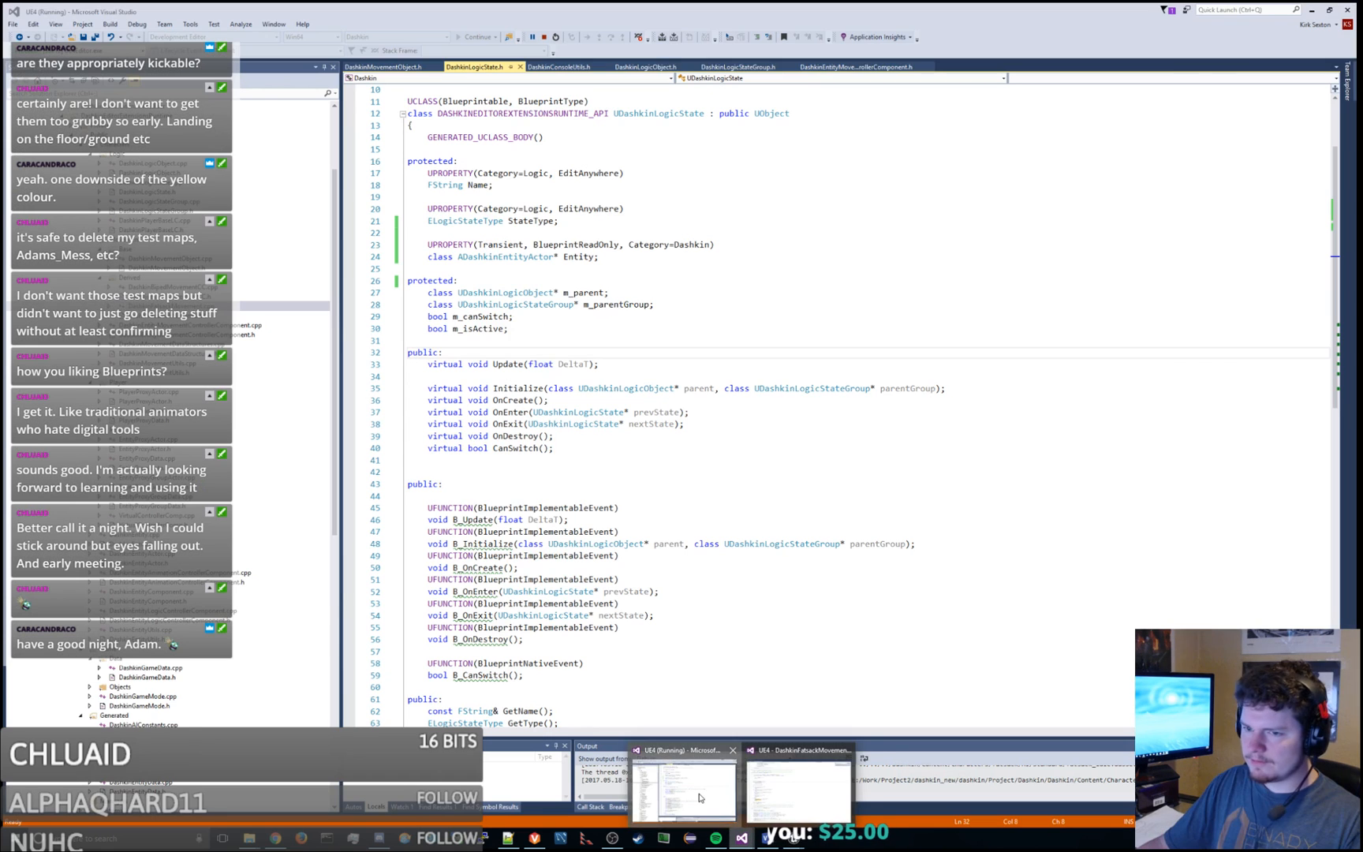
{"action": "left_click", "coordinate": [699, 797]}
{"action": "scroll", "coordinate": [243, 479], "scroll_direction": "down", "scroll_amount": 10}
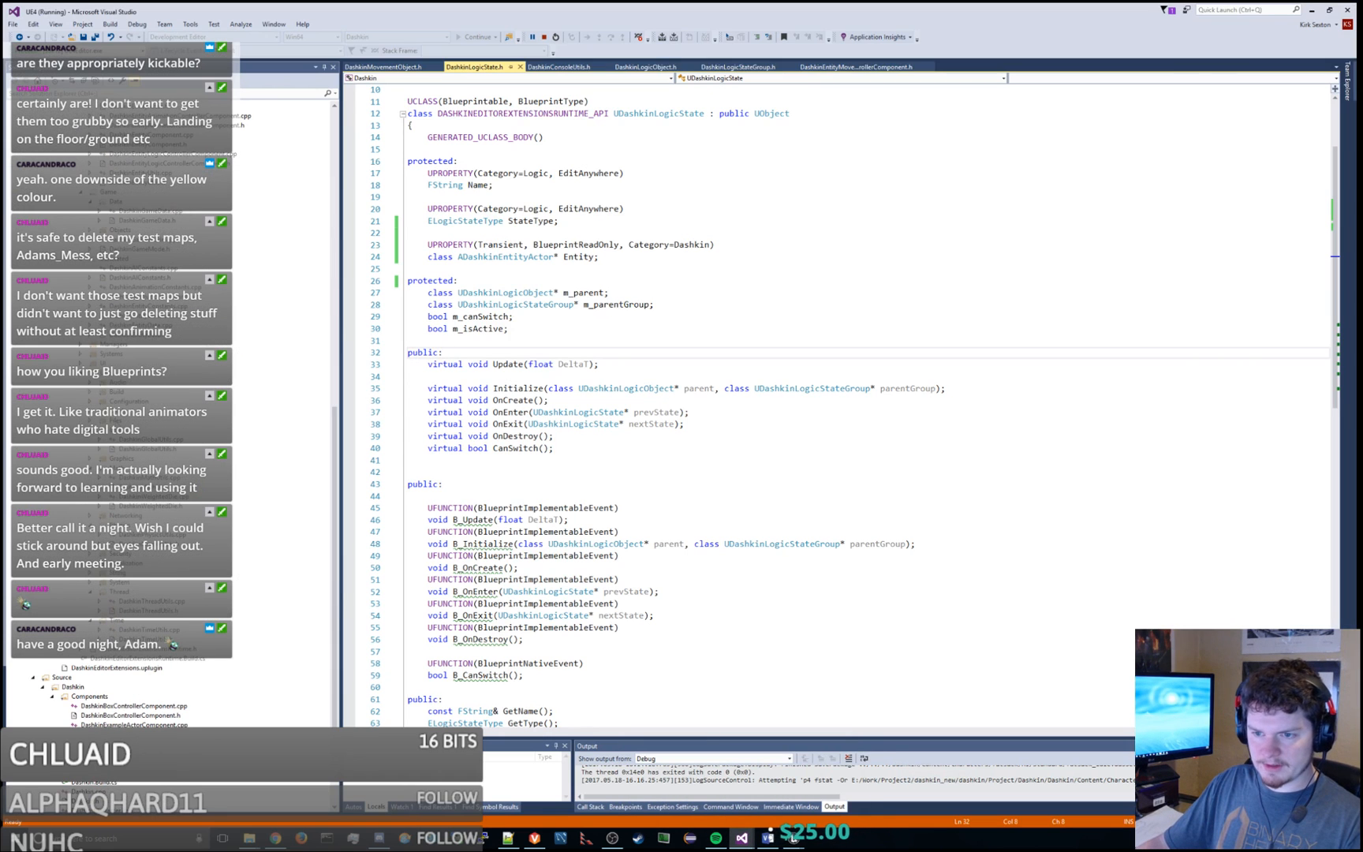
{"action": "double_click", "coordinate": [243, 487]}
{"action": "scroll", "coordinate": [764, 375], "scroll_direction": "down", "scroll_amount": 4}
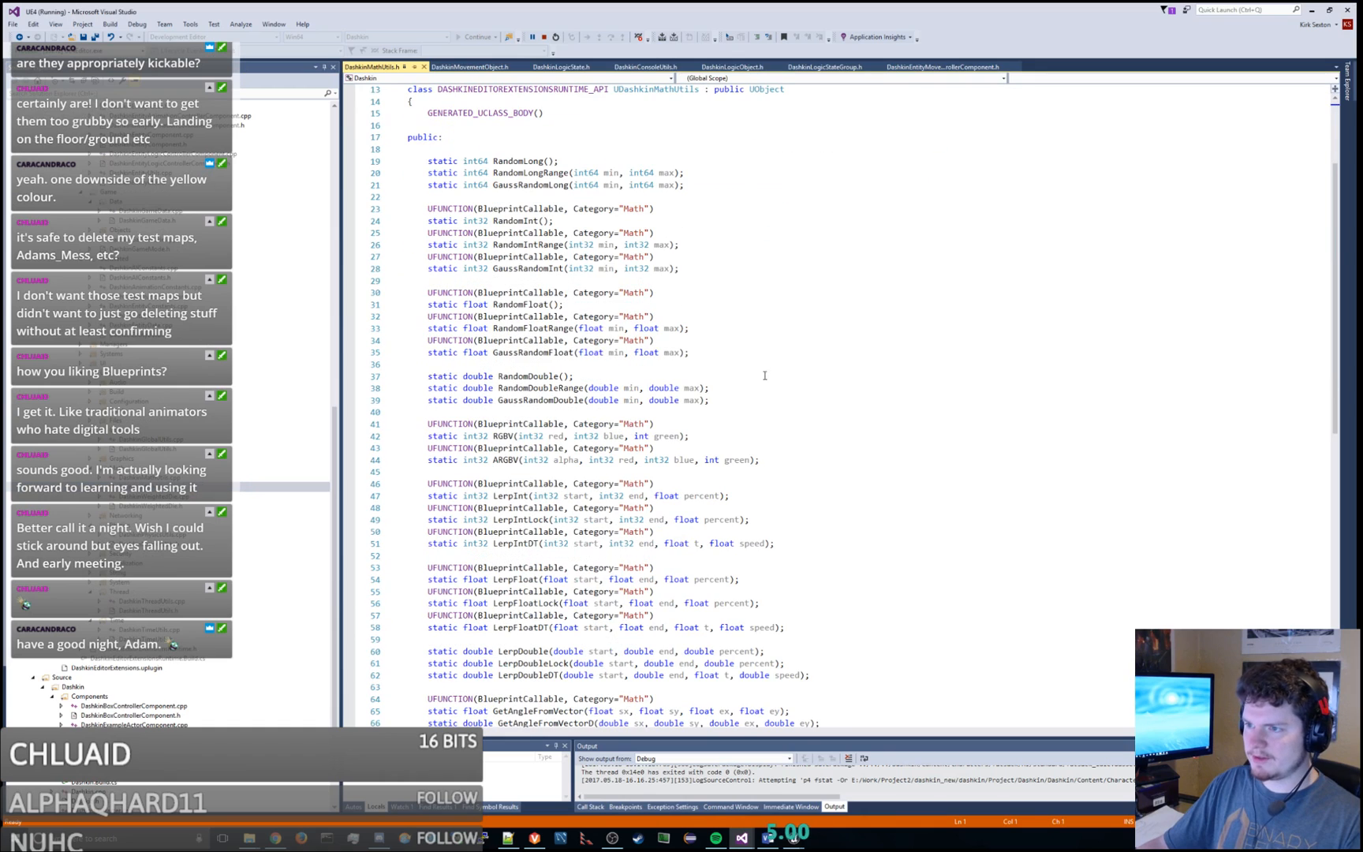
{"action": "double_click", "coordinate": [520, 304]}
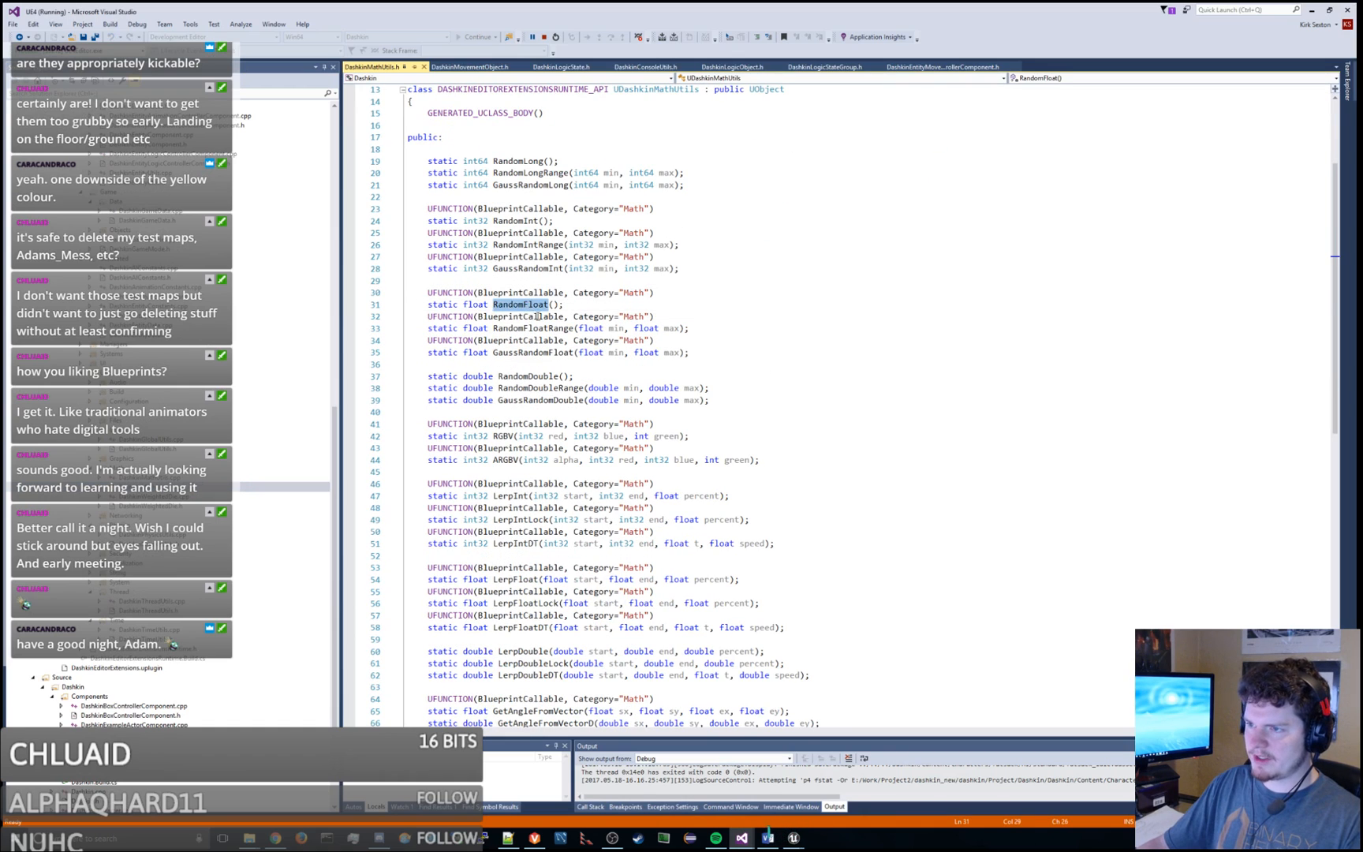
{"action": "double_click", "coordinate": [533, 329]}
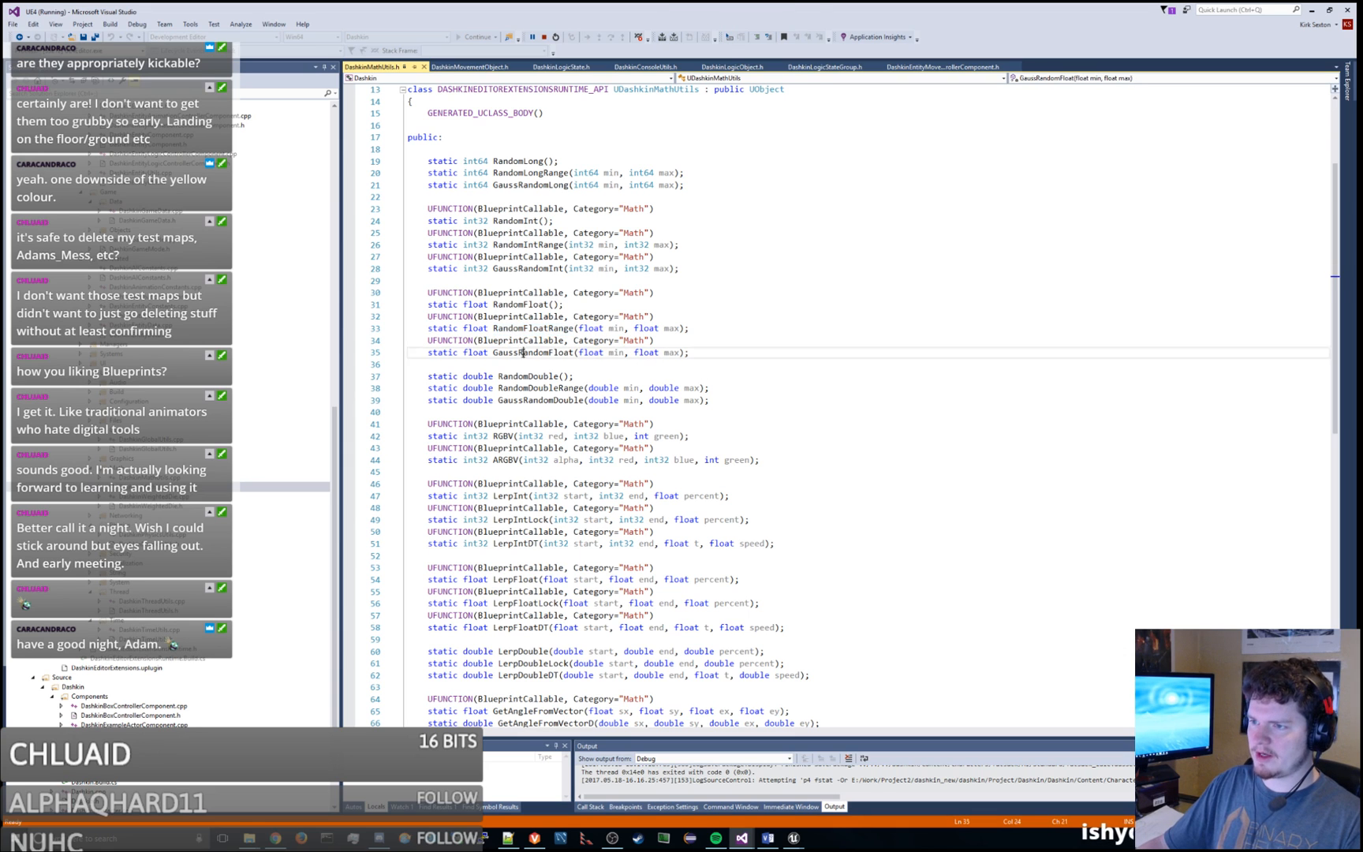
{"action": "double_click", "coordinate": [520, 353]}
Step: Return to the Unreal blueprint and feed the Decision Countdown Timer Set node from a Gauss Random Float node placed between it and Info Log
{"action": "key", "text": "alt+Tab"}
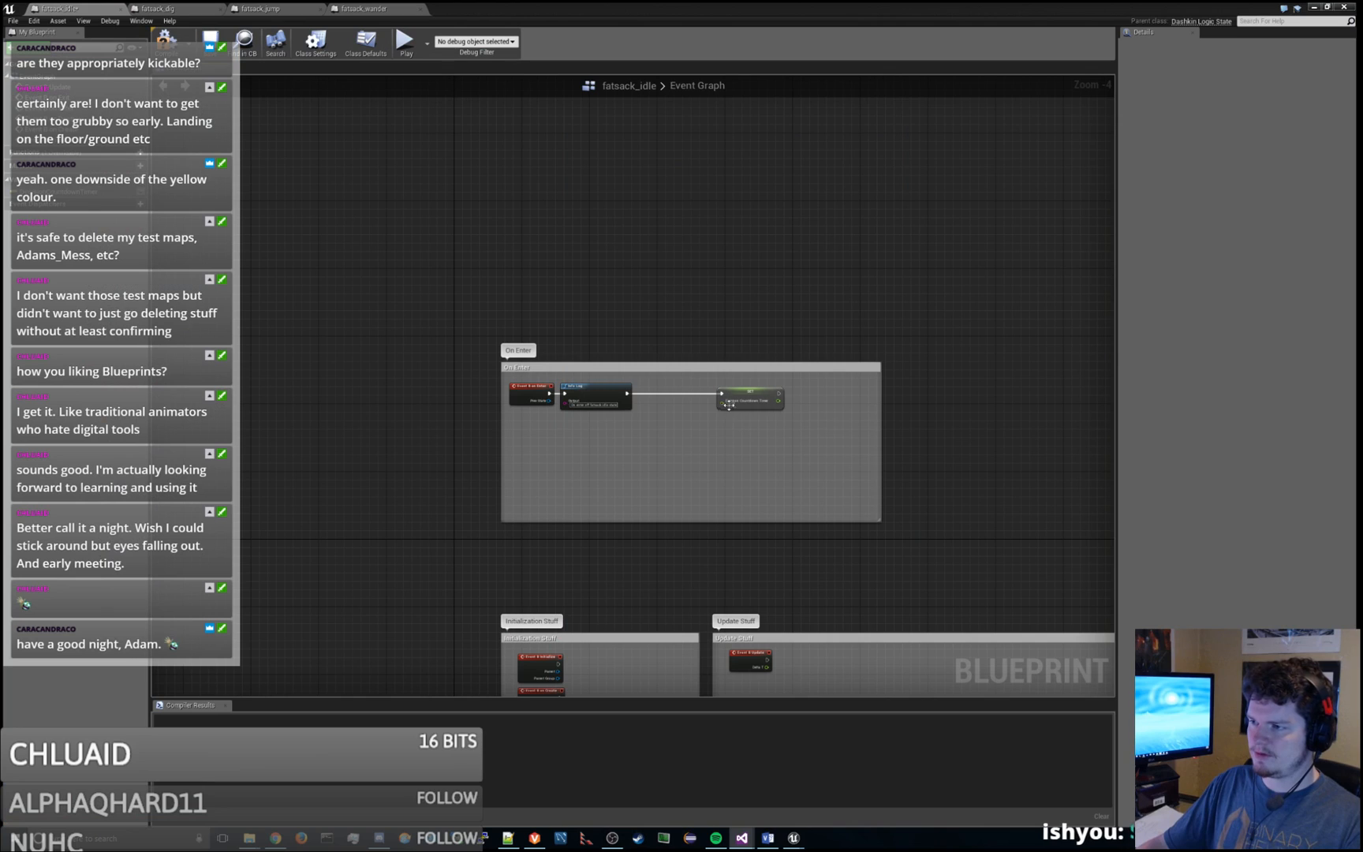
{"action": "left_click_drag", "start_coordinate": [720, 406], "coordinate": [687, 419]}
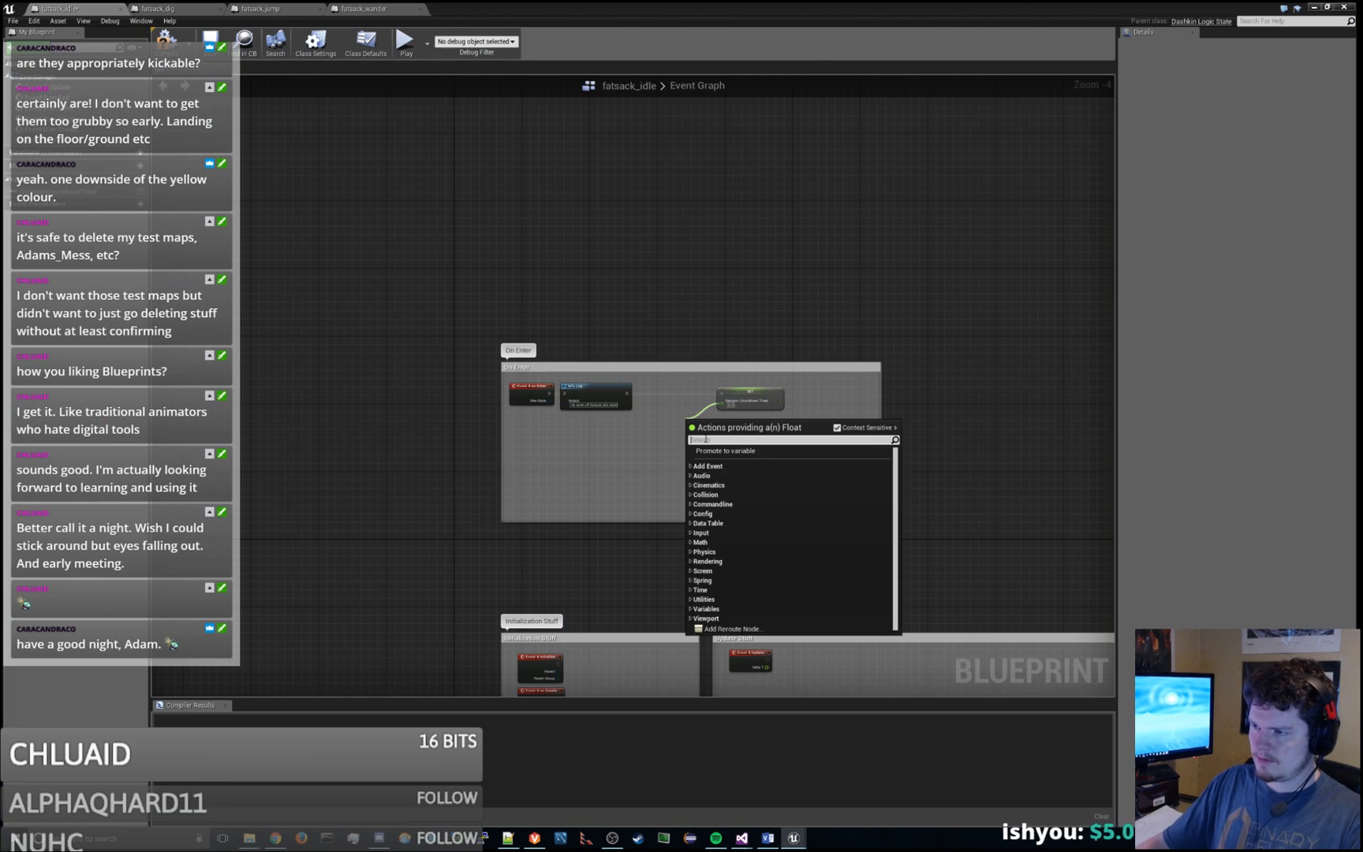
{"action": "type", "text": "gaus"}
{"action": "key", "text": "Return"}
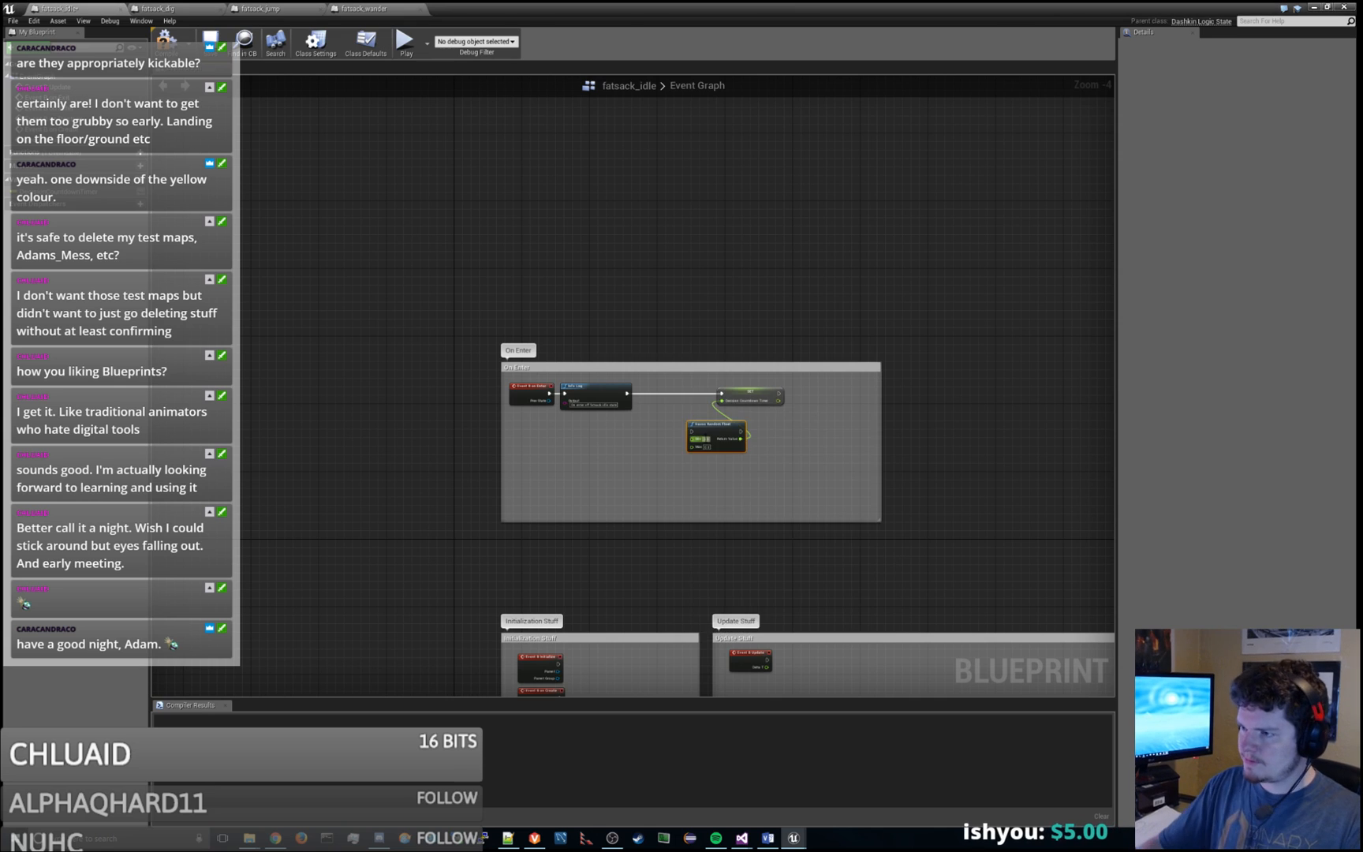
{"action": "scroll", "coordinate": [683, 421], "scroll_direction": "up", "scroll_amount": 4}
{"action": "left_click_drag", "start_coordinate": [680, 420], "coordinate": [621, 379]}
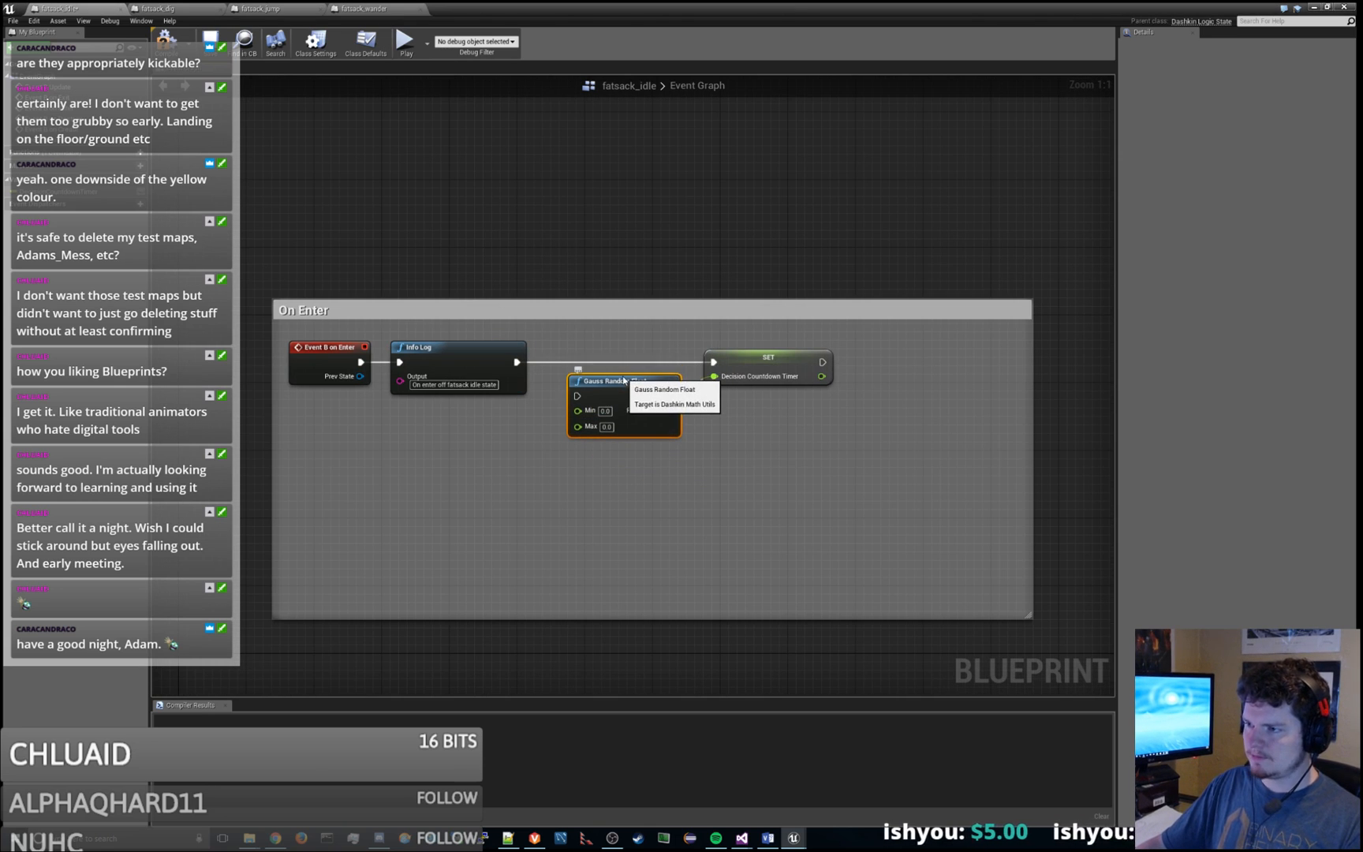
Step: Set the Gauss Random Float node's Min to 1.0 and Max to 4.0, and shift it slightly away from the Set node
{"action": "left_click", "coordinate": [605, 411]}
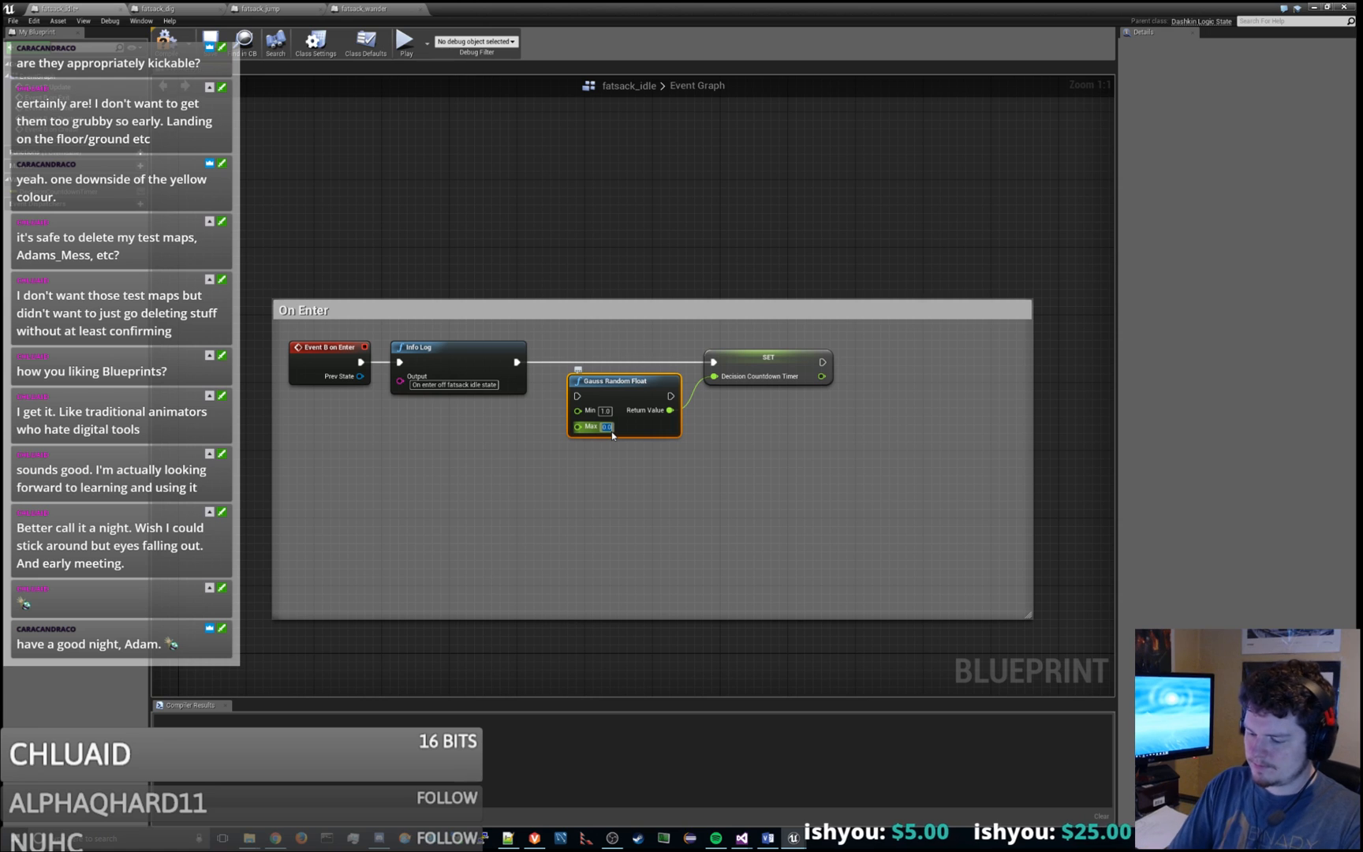
{"action": "type", "text": "4"}
{"action": "key", "text": "Return"}
{"action": "left_click_drag", "start_coordinate": [623, 381], "coordinate": [614, 381]}
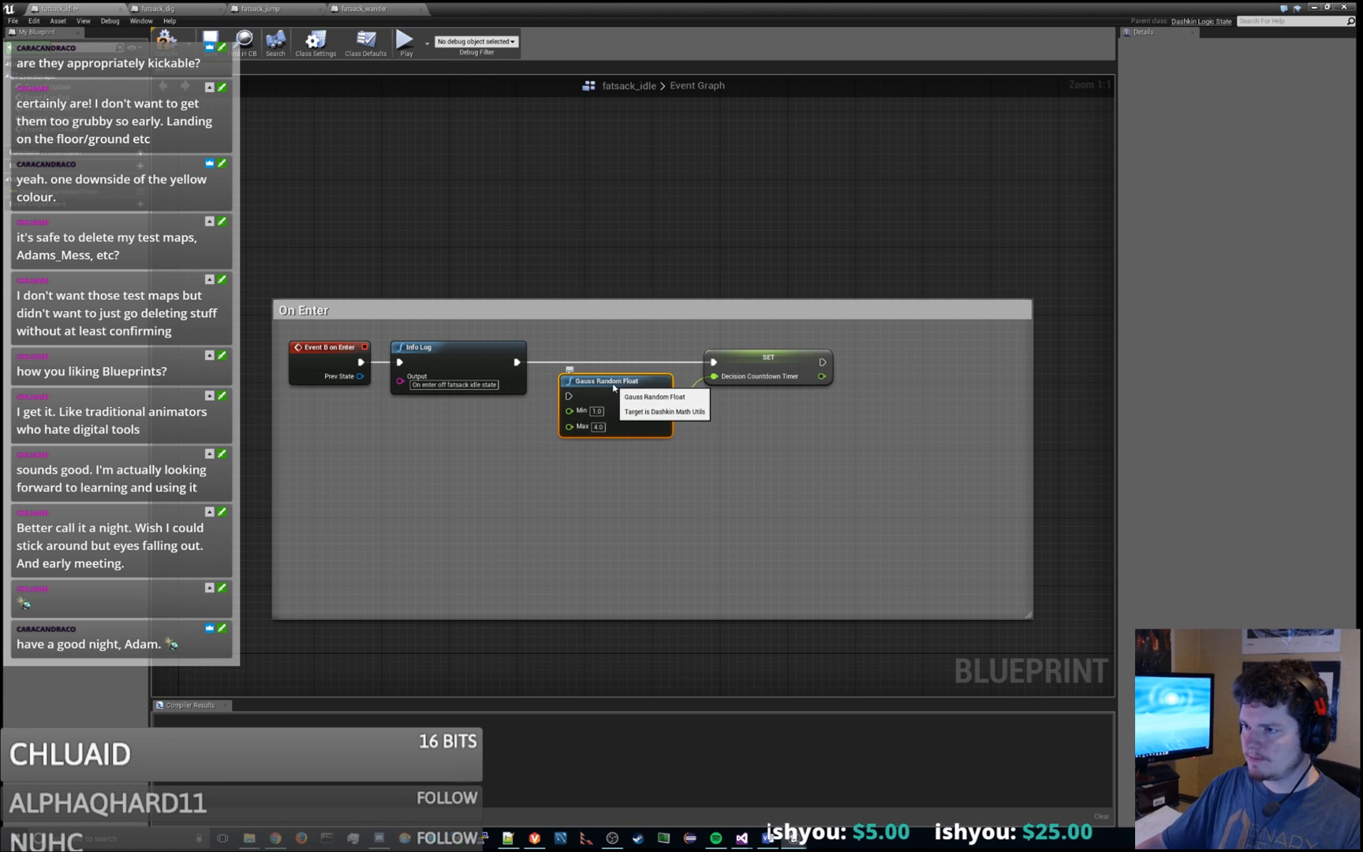
Step: Add a Set node for DecisionCountdownTimer in the Update Stuff group, beyond Event B Update
{"action": "right_click_drag", "start_coordinate": [916, 264], "coordinate": [837, 244]}
{"action": "scroll", "coordinate": [815, 274], "scroll_direction": "down", "scroll_amount": 1}
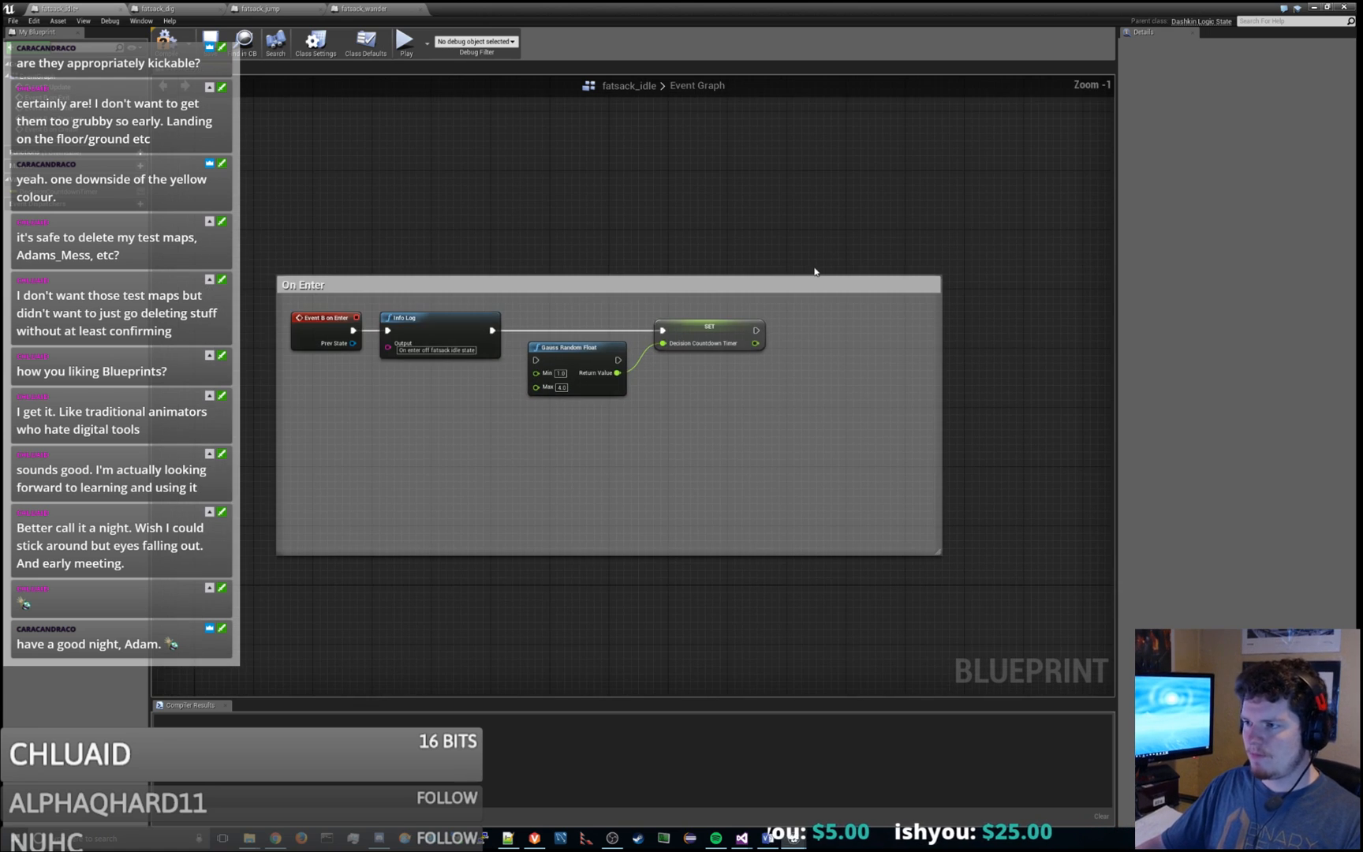
{"action": "scroll", "coordinate": [728, 401], "scroll_direction": "down", "scroll_amount": 2}
{"action": "right_click_drag", "start_coordinate": [745, 472], "coordinate": [832, 395]}
{"action": "right_click_drag", "start_coordinate": [868, 473], "coordinate": [779, 487]}
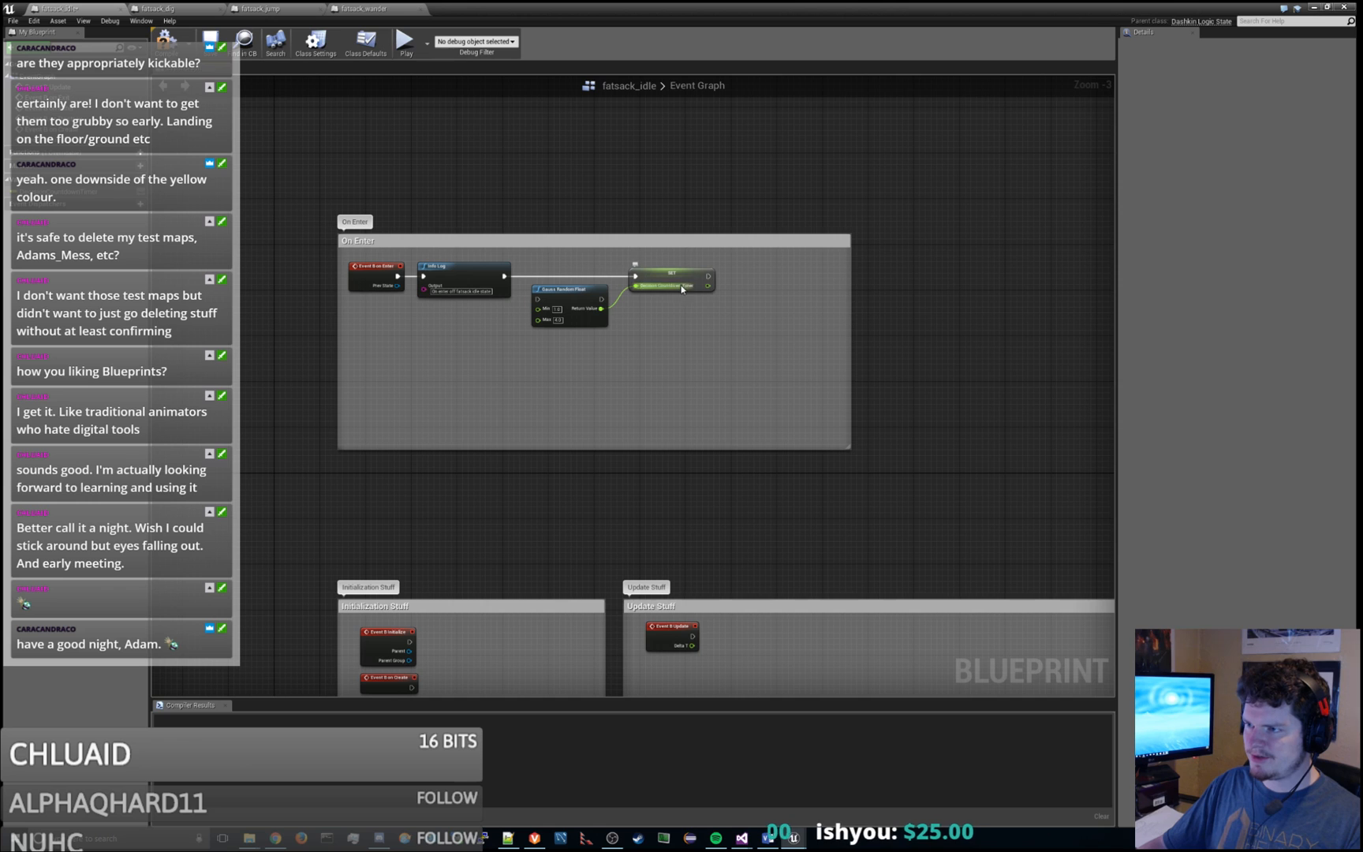
{"action": "right_click_drag", "start_coordinate": [675, 535], "coordinate": [526, 326]}
{"action": "scroll", "coordinate": [590, 473], "scroll_direction": "up", "scroll_amount": 2}
{"action": "right_click_drag", "start_coordinate": [633, 504], "coordinate": [529, 364]}
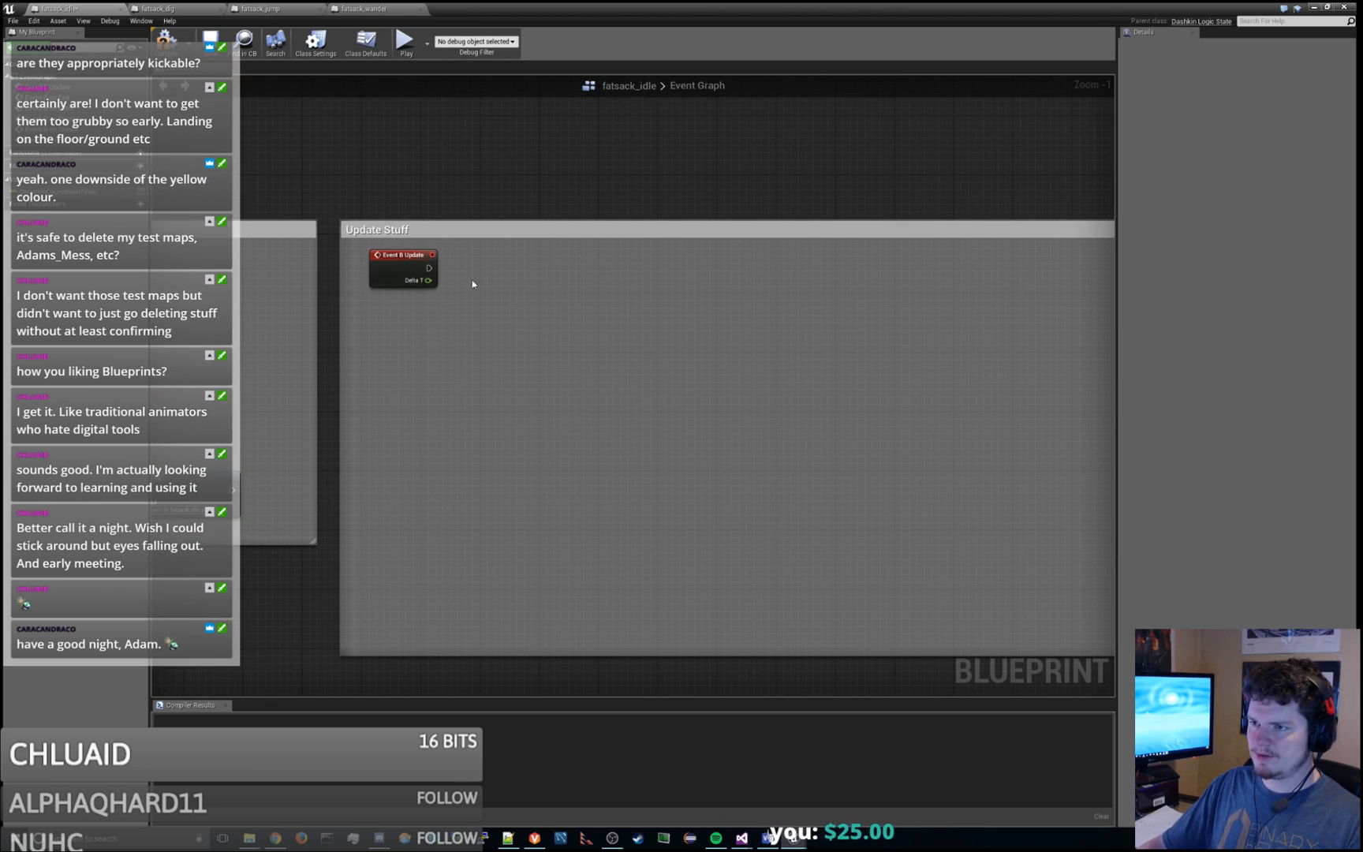
{"action": "left_click_drag", "start_coordinate": [43, 191], "coordinate": [615, 322]}
{"action": "left_click", "coordinate": [512, 347]}
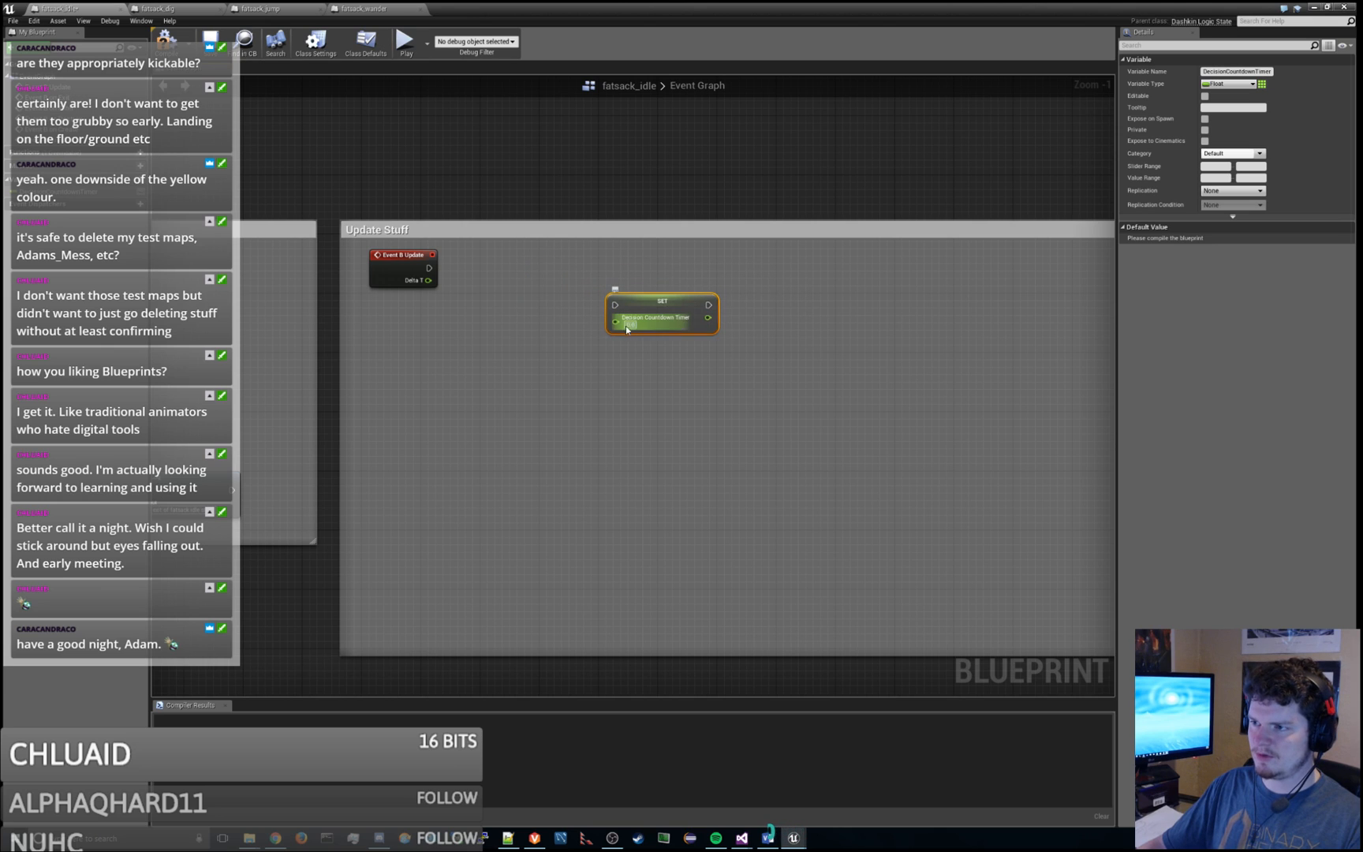
{"action": "left_click", "coordinate": [497, 189]}
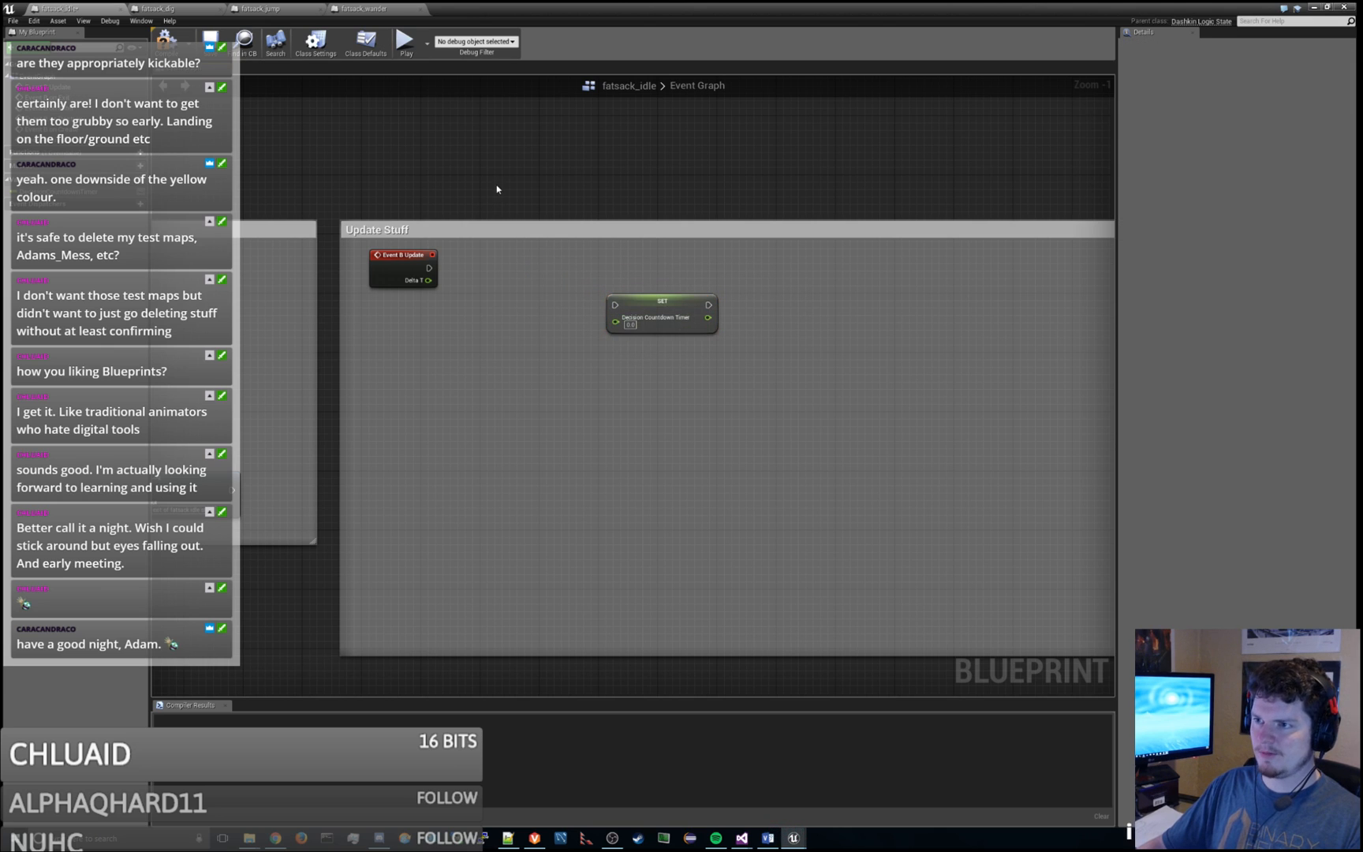
Step: Add a float subtraction node before the Update Stuff group's Set node and connect Event B Update's Delta T to its second input
{"action": "right_click", "coordinate": [455, 396]}
{"action": "type", "text": "subtr"}
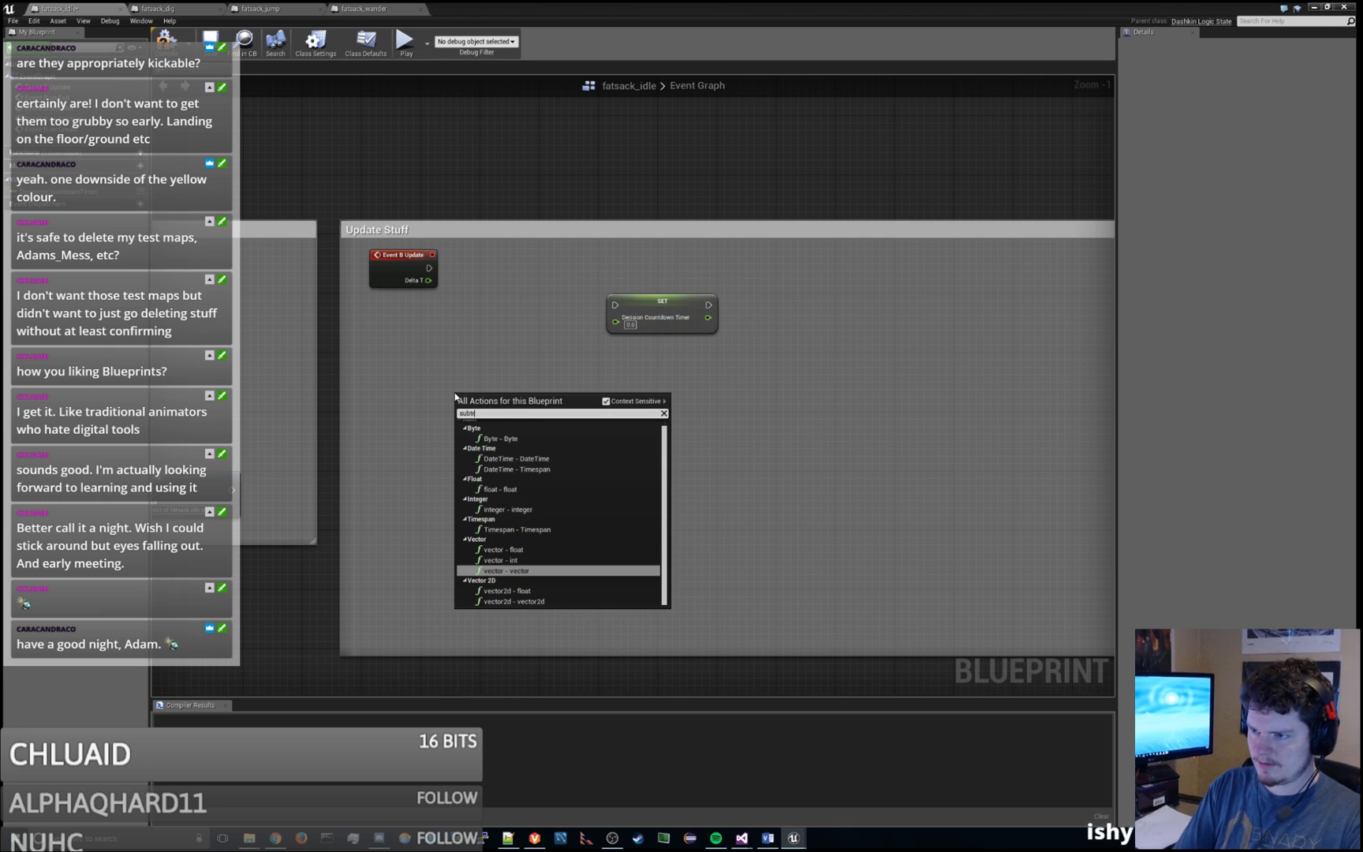
{"action": "key", "text": "BackSpace"}
{"action": "key", "text": "BackSpace"}
{"action": "key", "text": "BackSpace"}
{"action": "key", "text": "BackSpace"}
{"action": "key", "text": "BackSpace"}
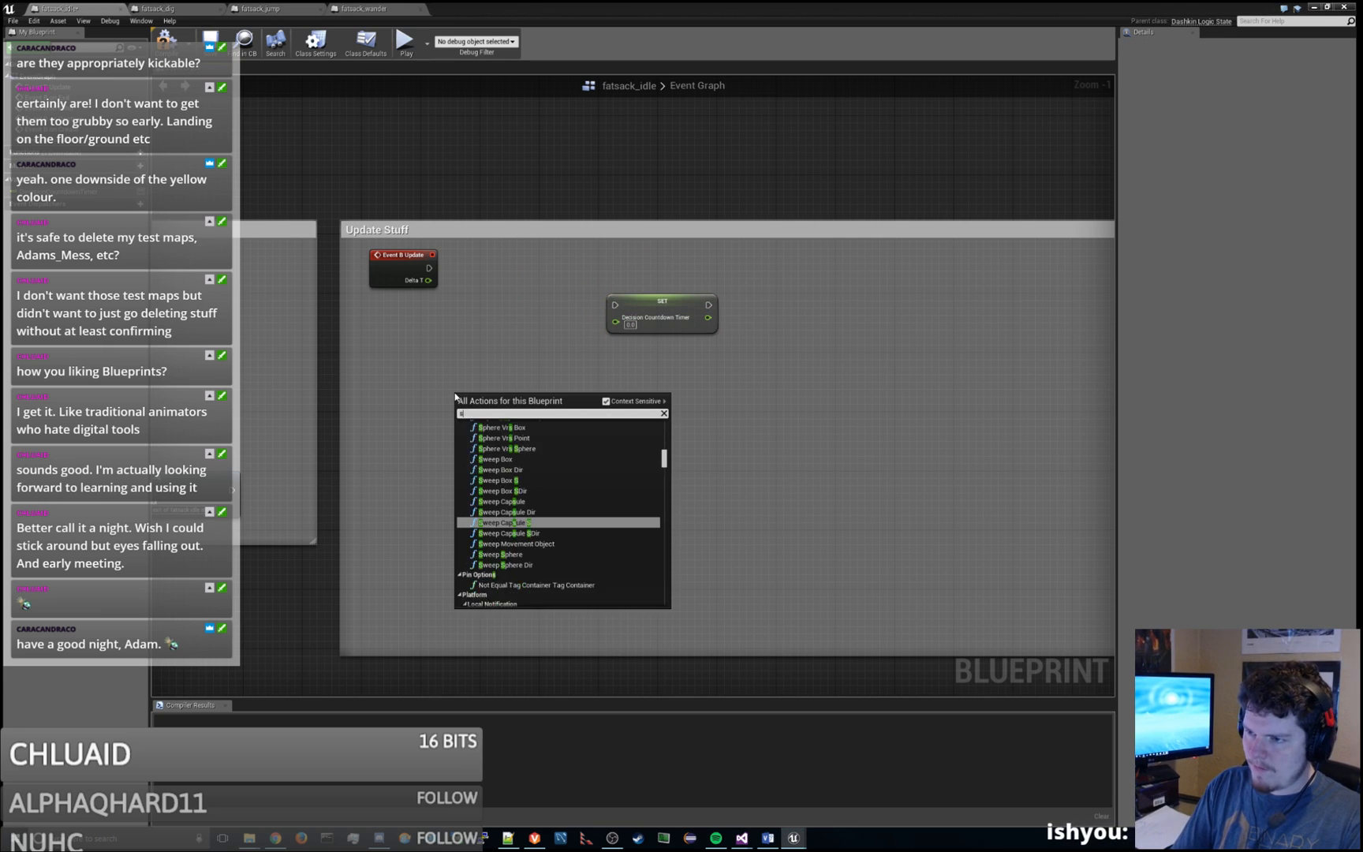
{"action": "type", "text": "float"}
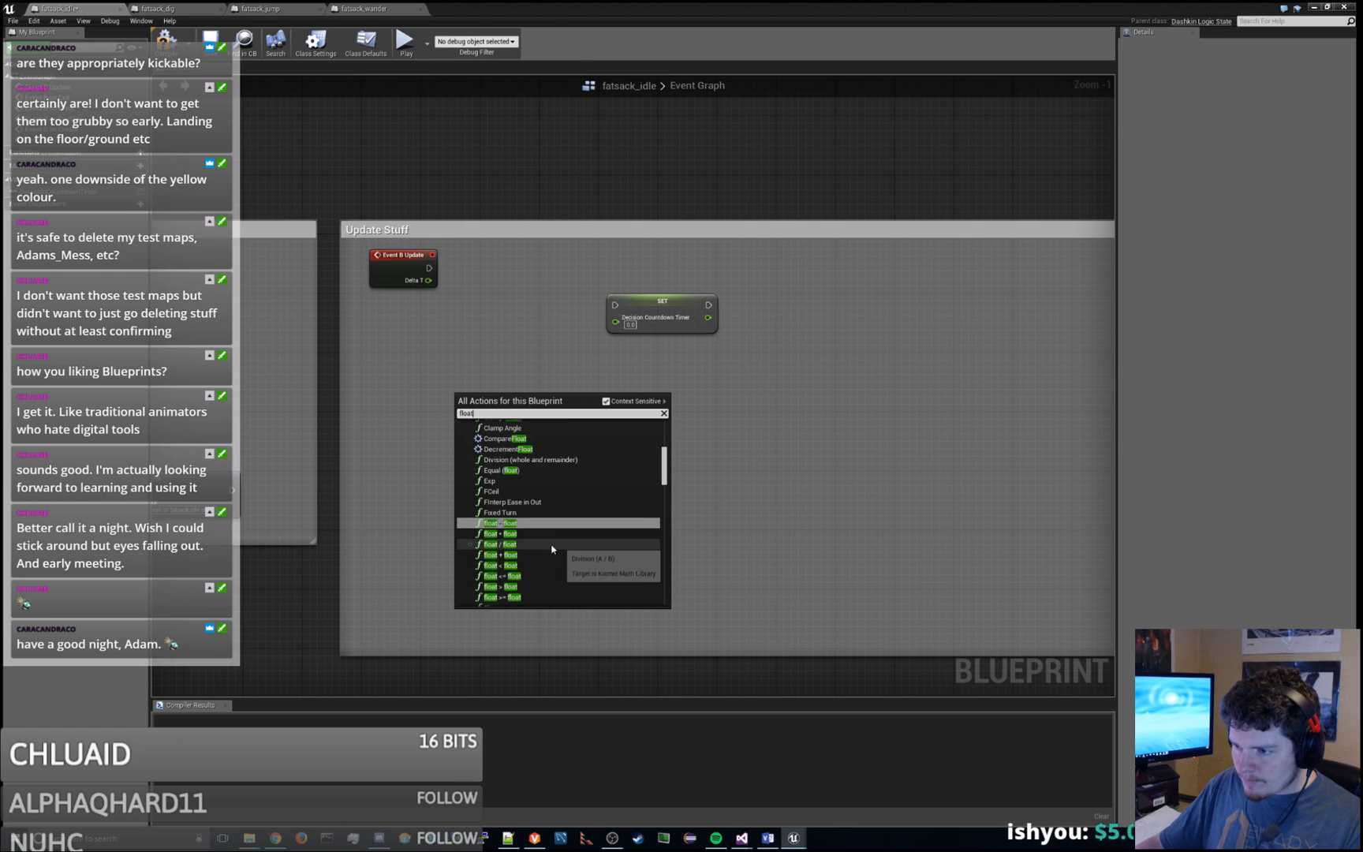
{"action": "scroll", "coordinate": [519, 564], "scroll_direction": "down", "scroll_amount": 1}
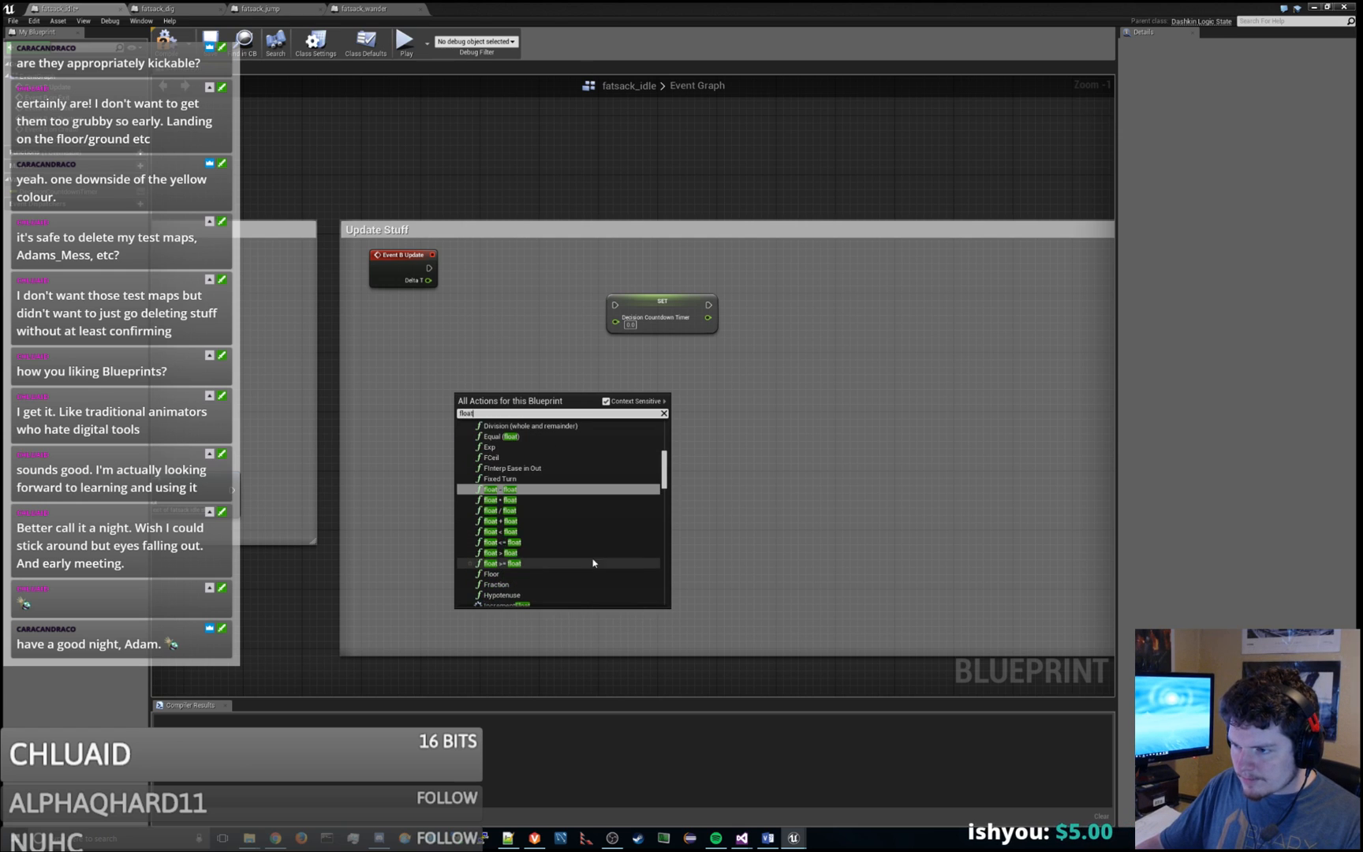
{"action": "left_click", "coordinate": [523, 501]}
{"action": "left_click_drag", "start_coordinate": [501, 403], "coordinate": [553, 336]}
{"action": "left_click_drag", "start_coordinate": [424, 280], "coordinate": [512, 344]}
Step: Add a Get node for DecisionCountdownTimer and place it beneath Event B Update, beside the subtraction node
{"action": "left_click_drag", "start_coordinate": [67, 192], "coordinate": [448, 394]}
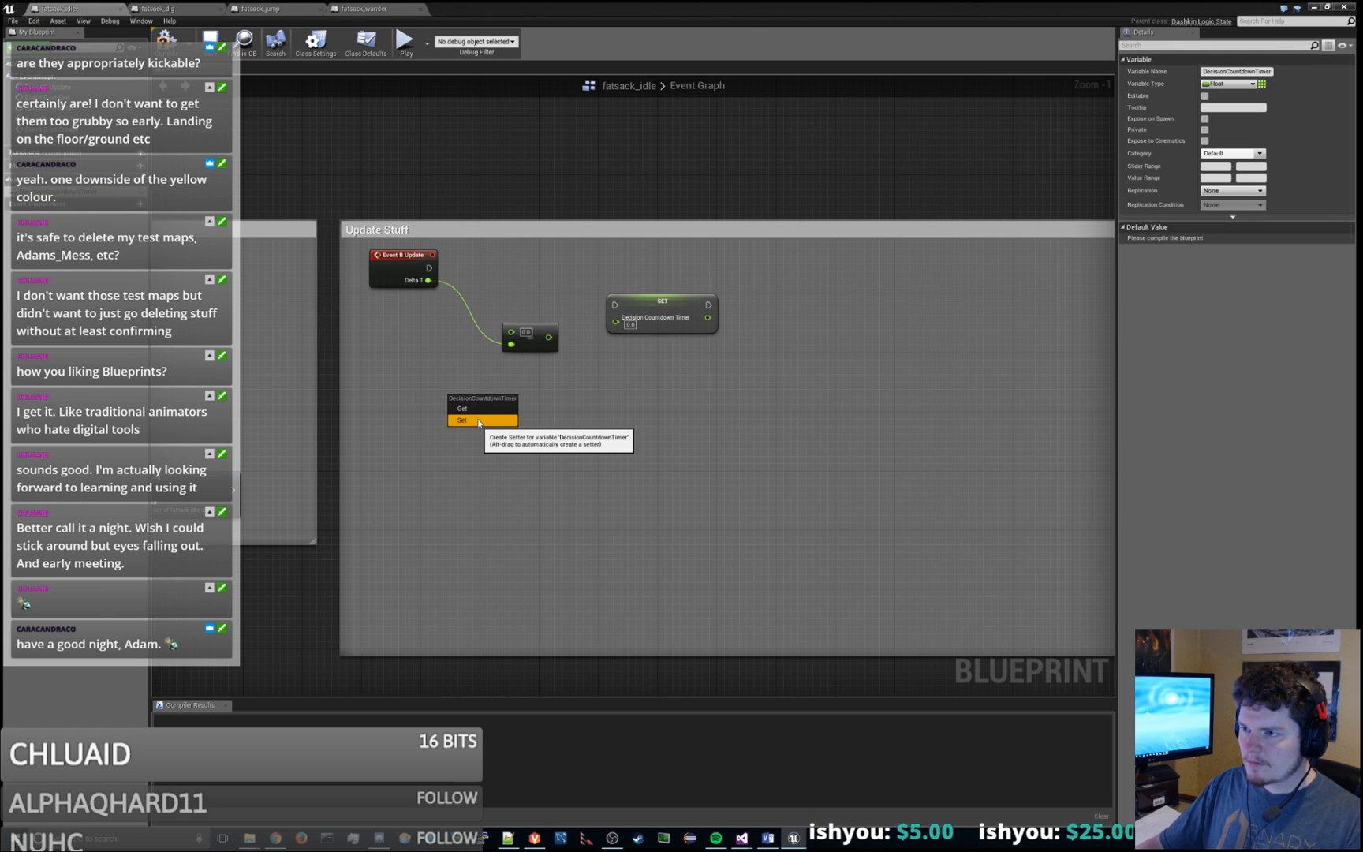
{"action": "left_click", "coordinate": [472, 409]}
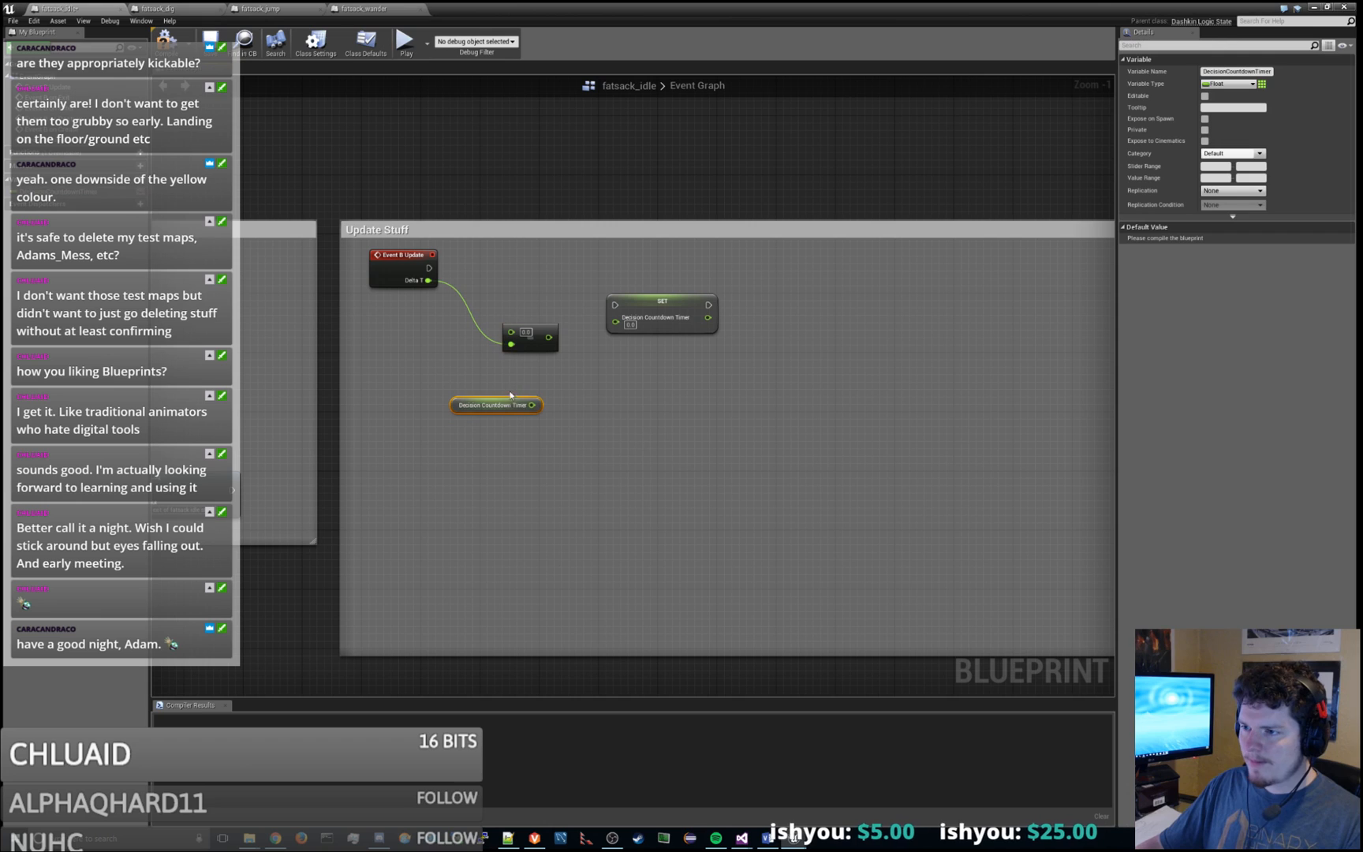
{"action": "left_click_drag", "start_coordinate": [505, 404], "coordinate": [437, 345]}
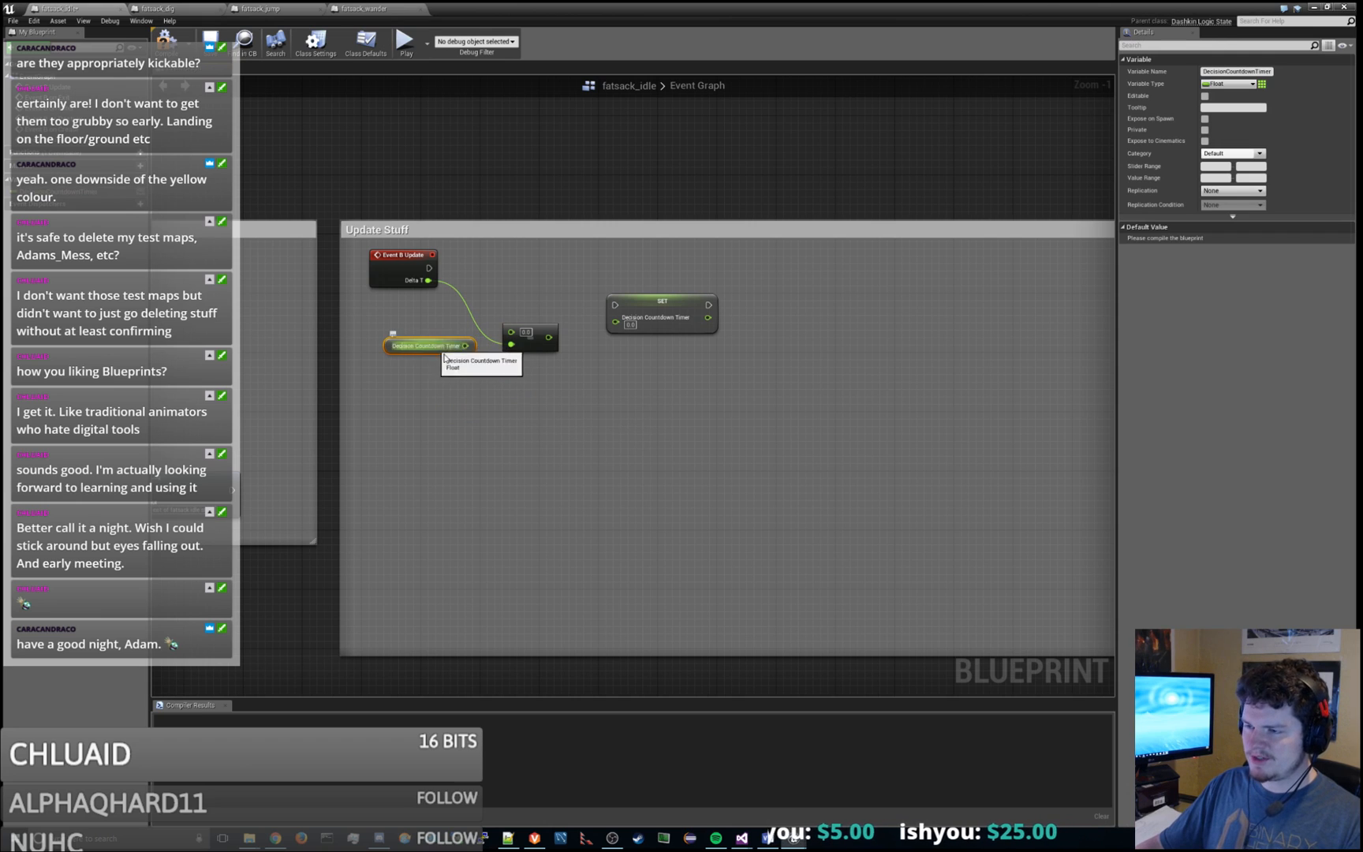
Step: Look through the float functions and operators offered in the node list, without adding one
{"action": "right_click", "coordinate": [566, 194]}
{"action": "type", "text": "float"}
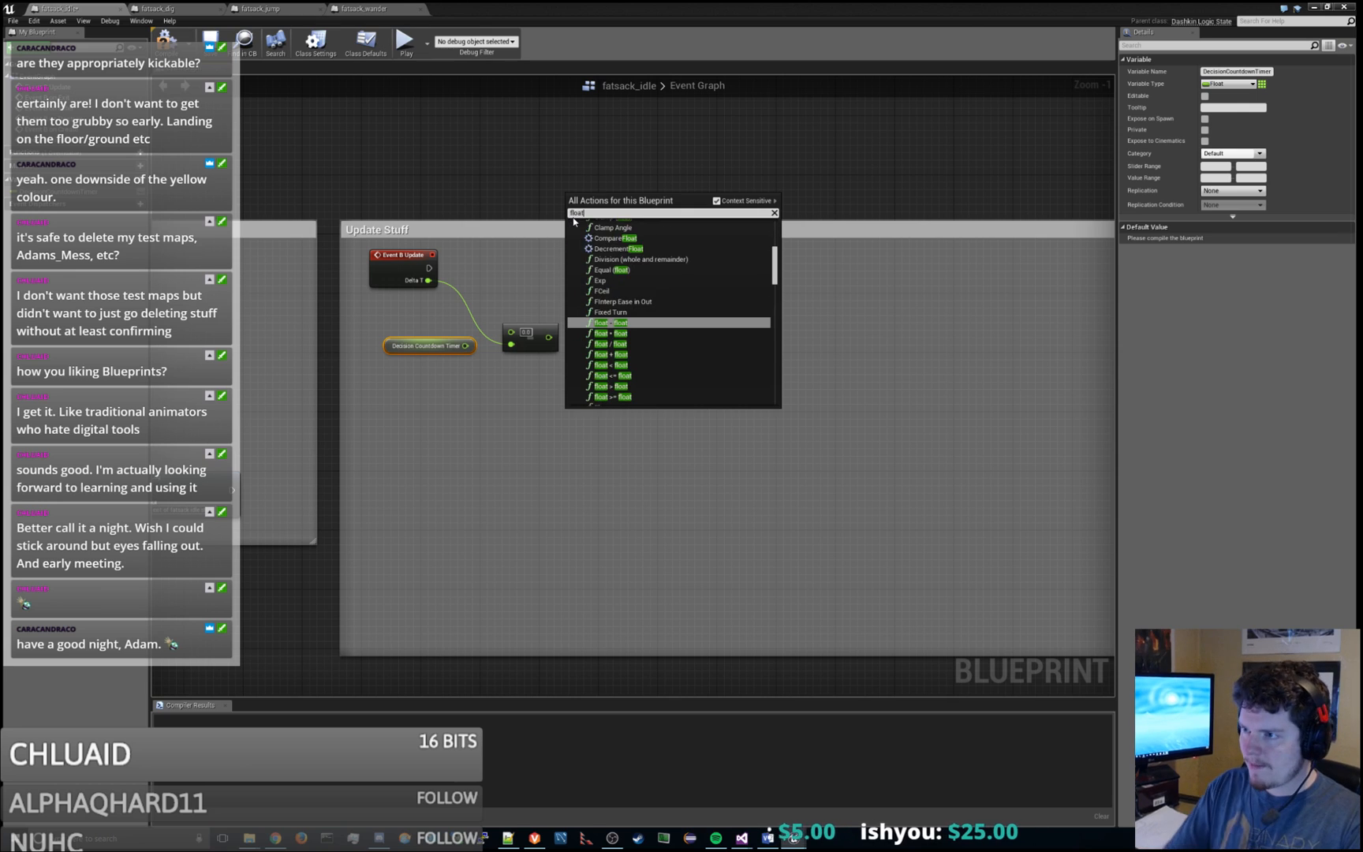
{"action": "scroll", "coordinate": [666, 331], "scroll_direction": "down", "scroll_amount": 2}
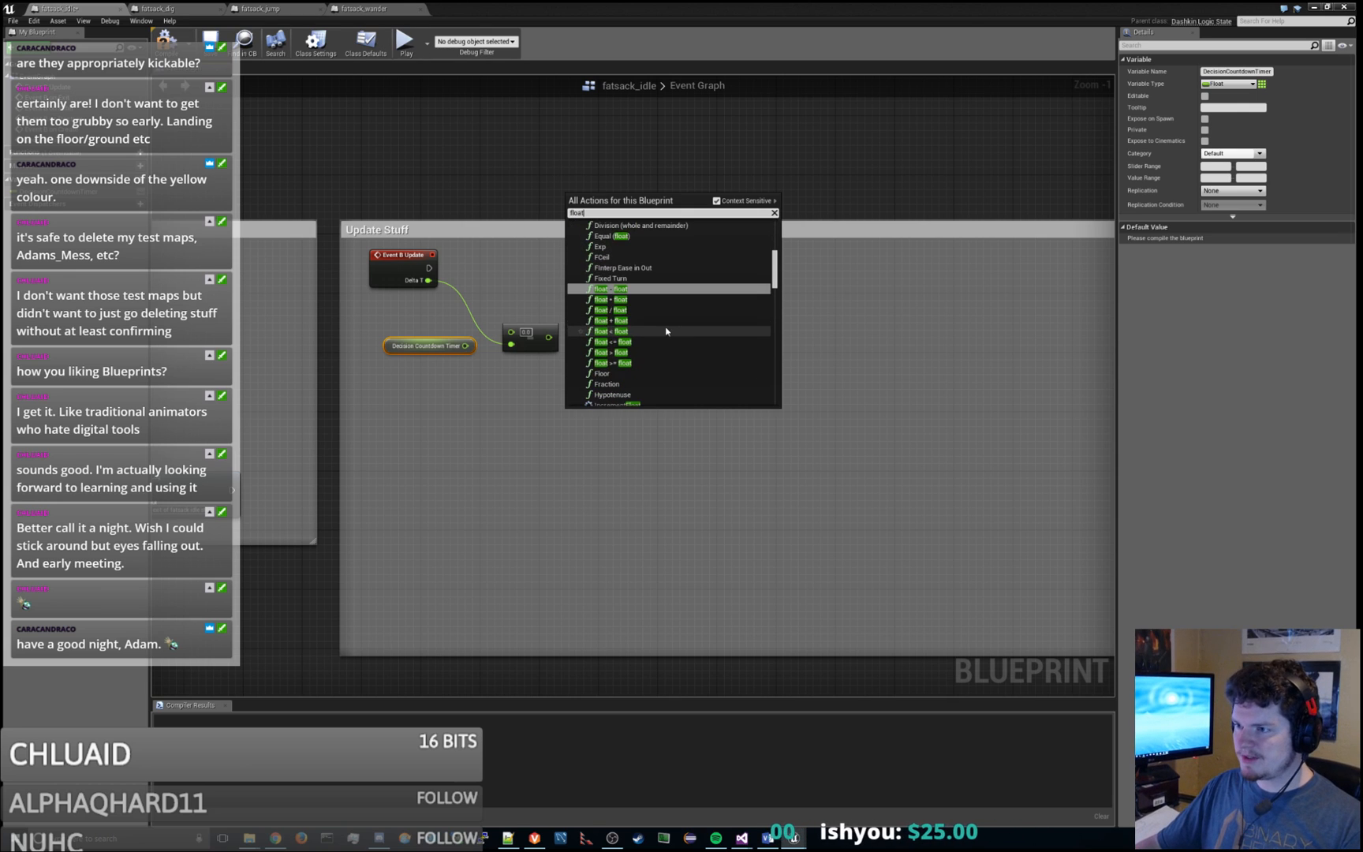
{"action": "scroll", "coordinate": [669, 330], "scroll_direction": "down", "scroll_amount": 3}
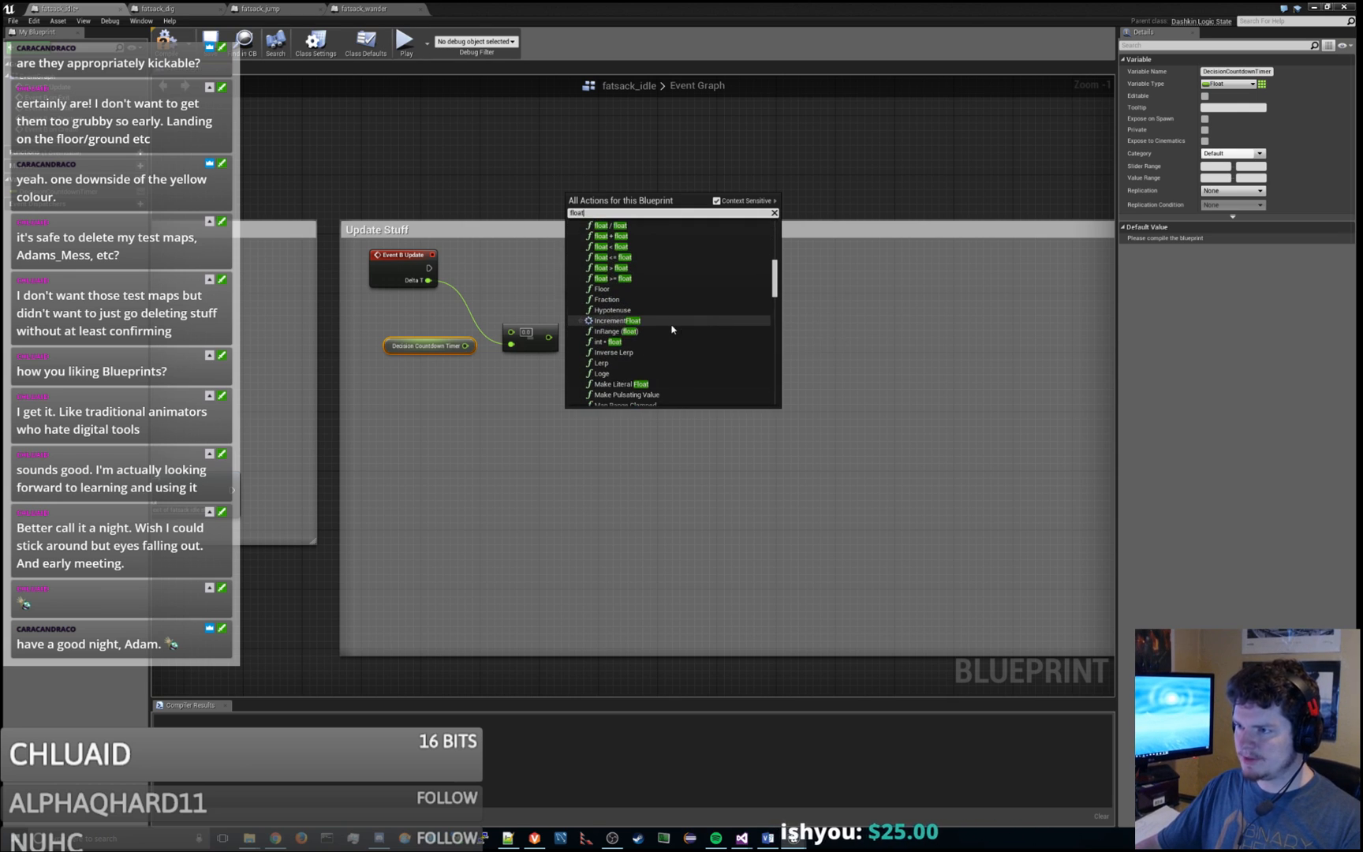
{"action": "scroll", "coordinate": [672, 329], "scroll_direction": "down", "scroll_amount": 2}
{"action": "scroll", "coordinate": [698, 361], "scroll_direction": "down", "scroll_amount": 2}
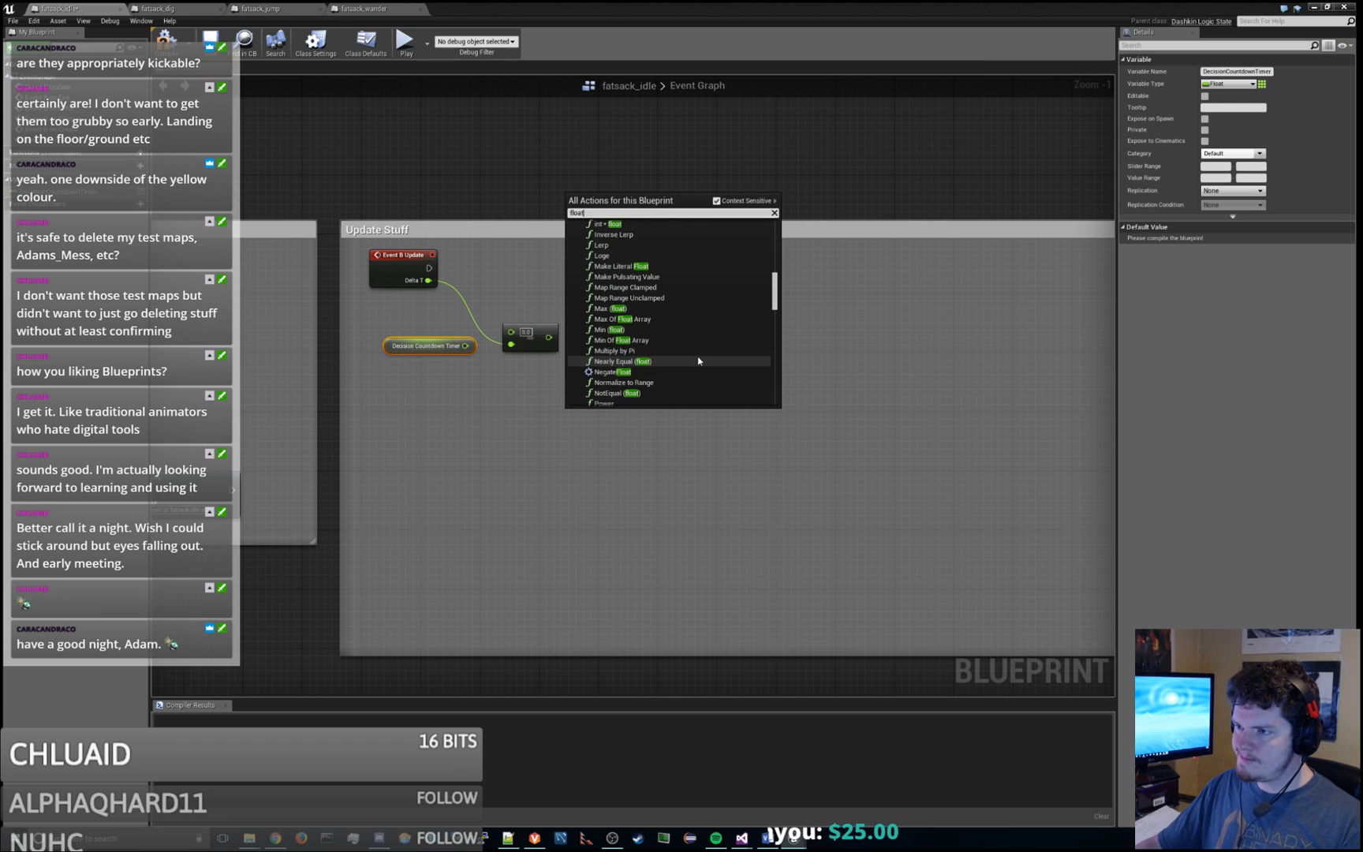
{"action": "scroll", "coordinate": [699, 360], "scroll_direction": "down", "scroll_amount": 3}
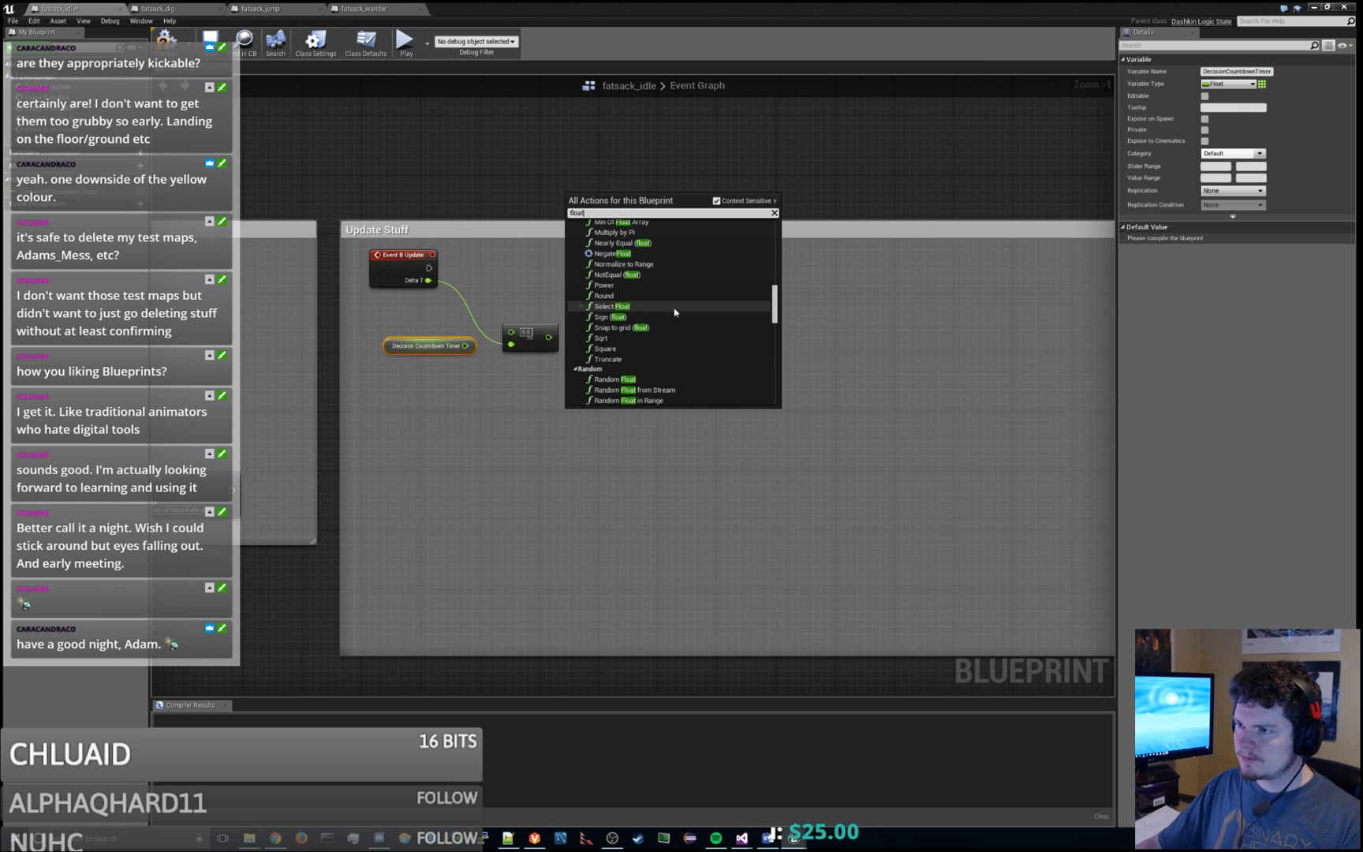
{"action": "scroll", "coordinate": [655, 347], "scroll_direction": "down", "scroll_amount": 2}
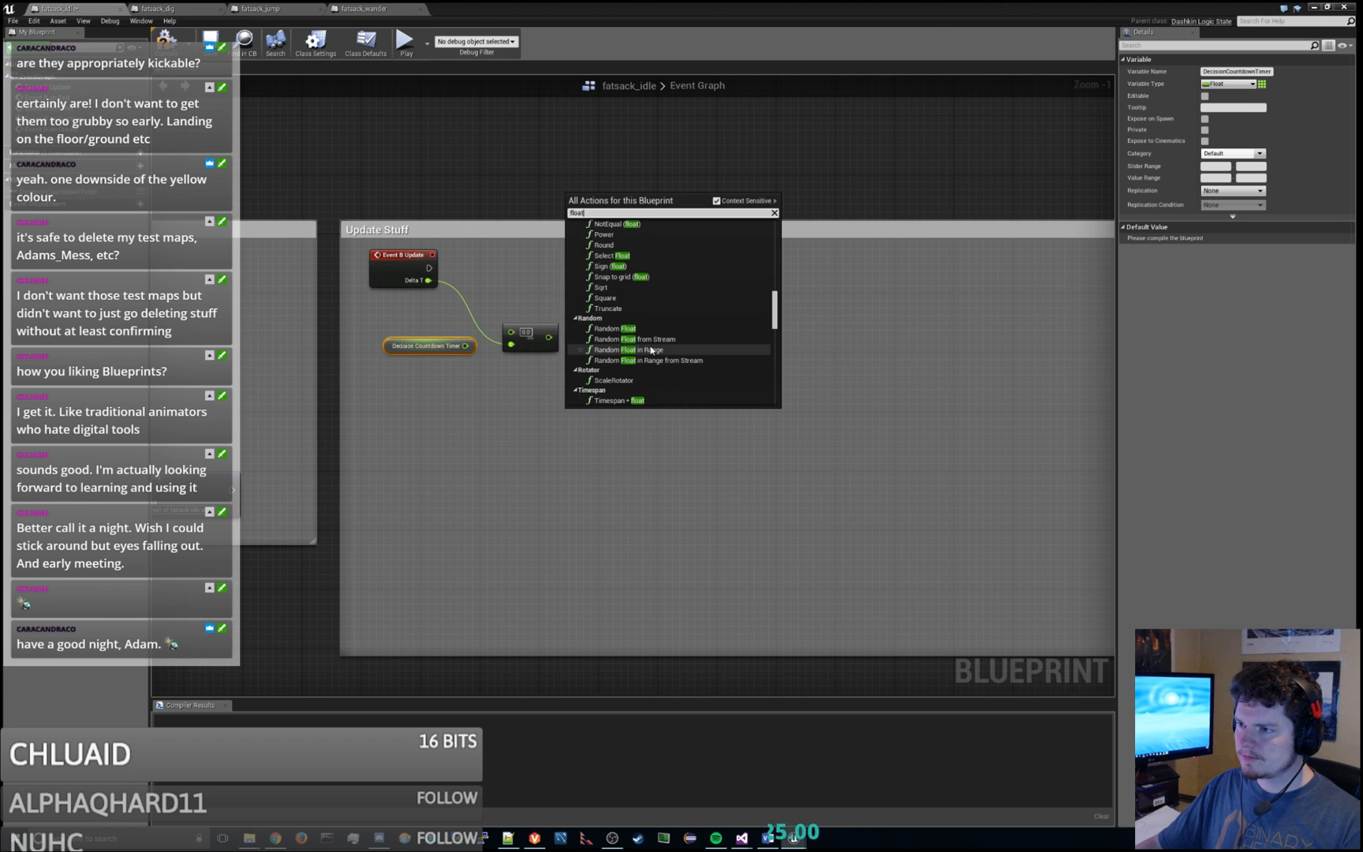
{"action": "scroll", "coordinate": [669, 327], "scroll_direction": "up", "scroll_amount": 8}
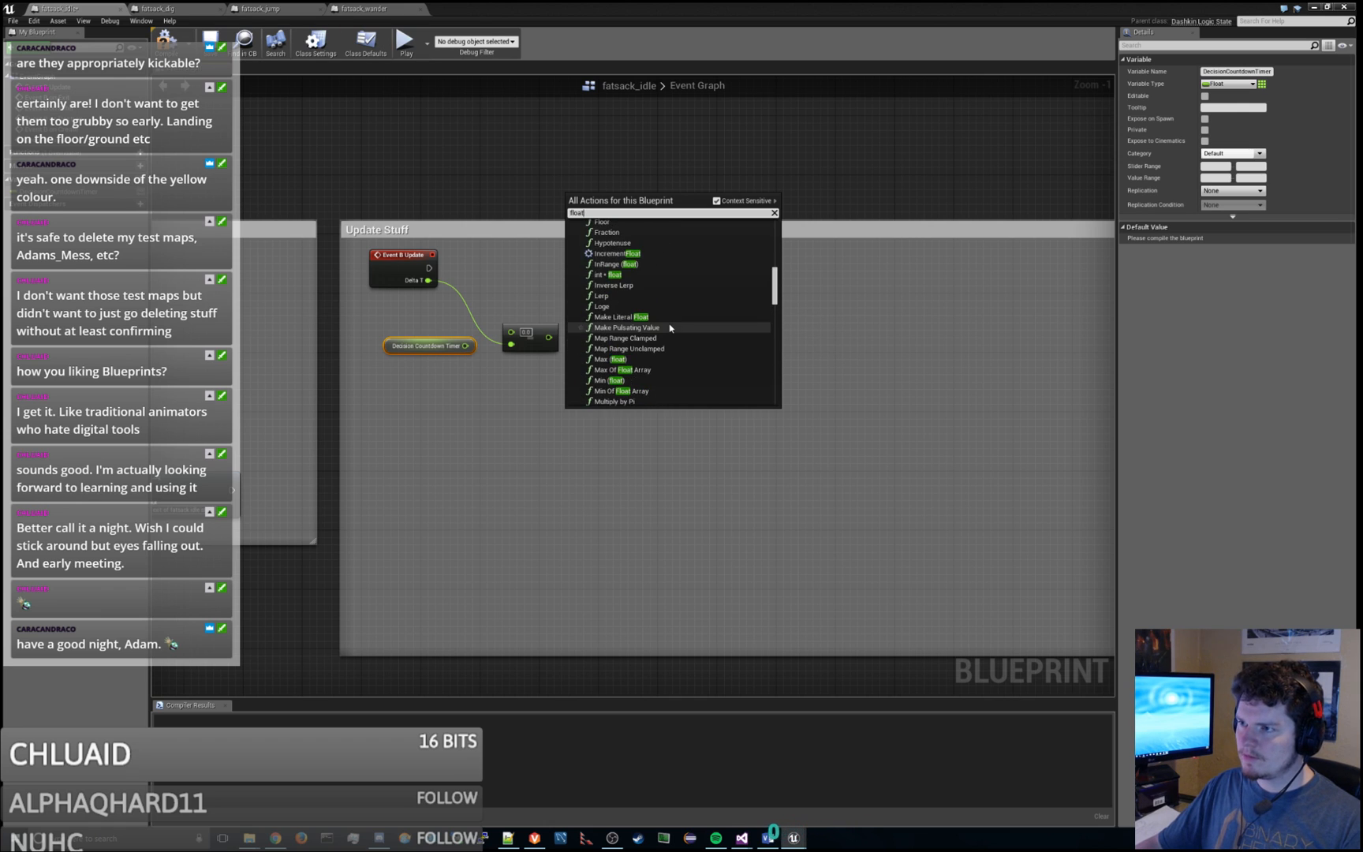
{"action": "scroll", "coordinate": [670, 328], "scroll_direction": "up", "scroll_amount": 2}
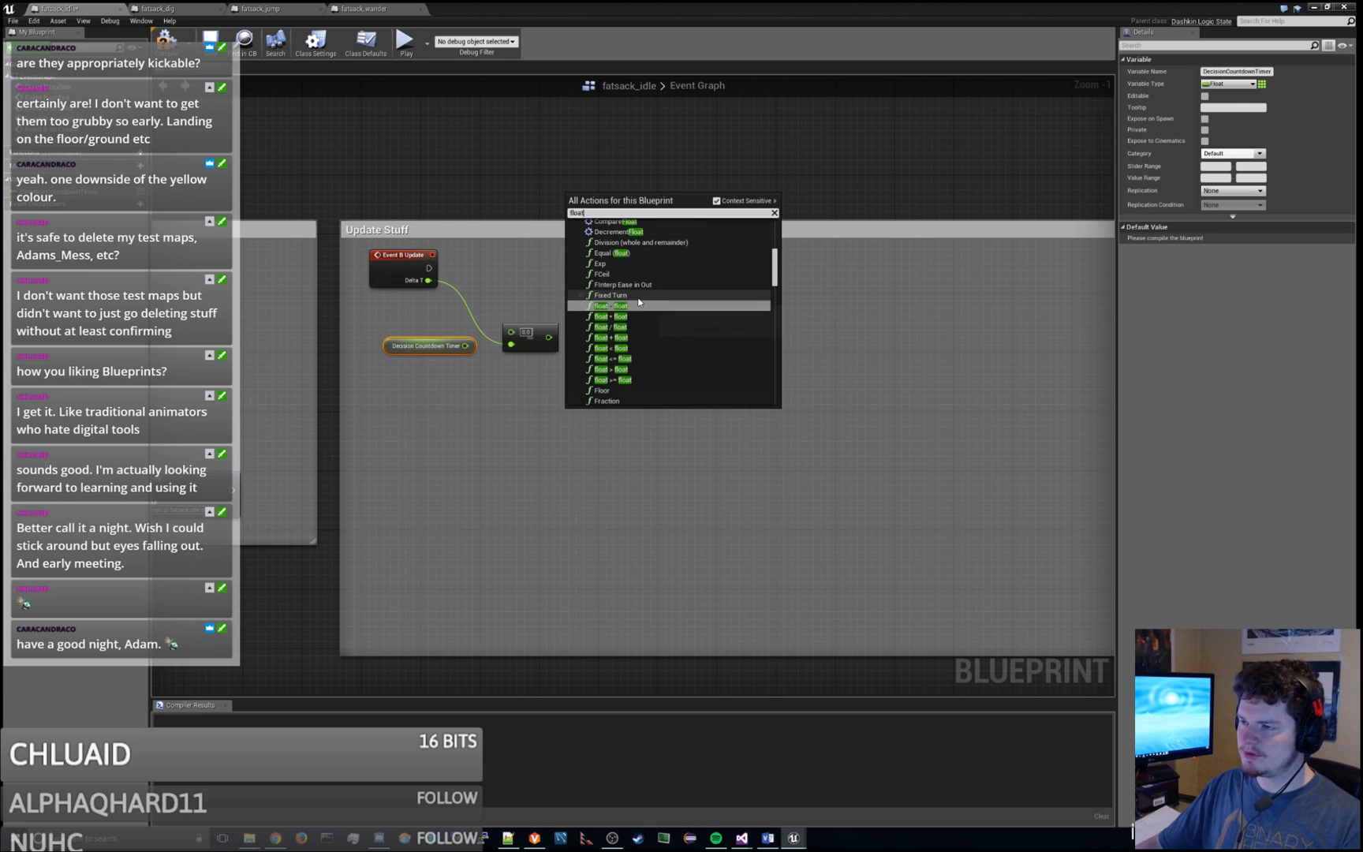
{"action": "scroll", "coordinate": [652, 298], "scroll_direction": "up", "scroll_amount": 3}
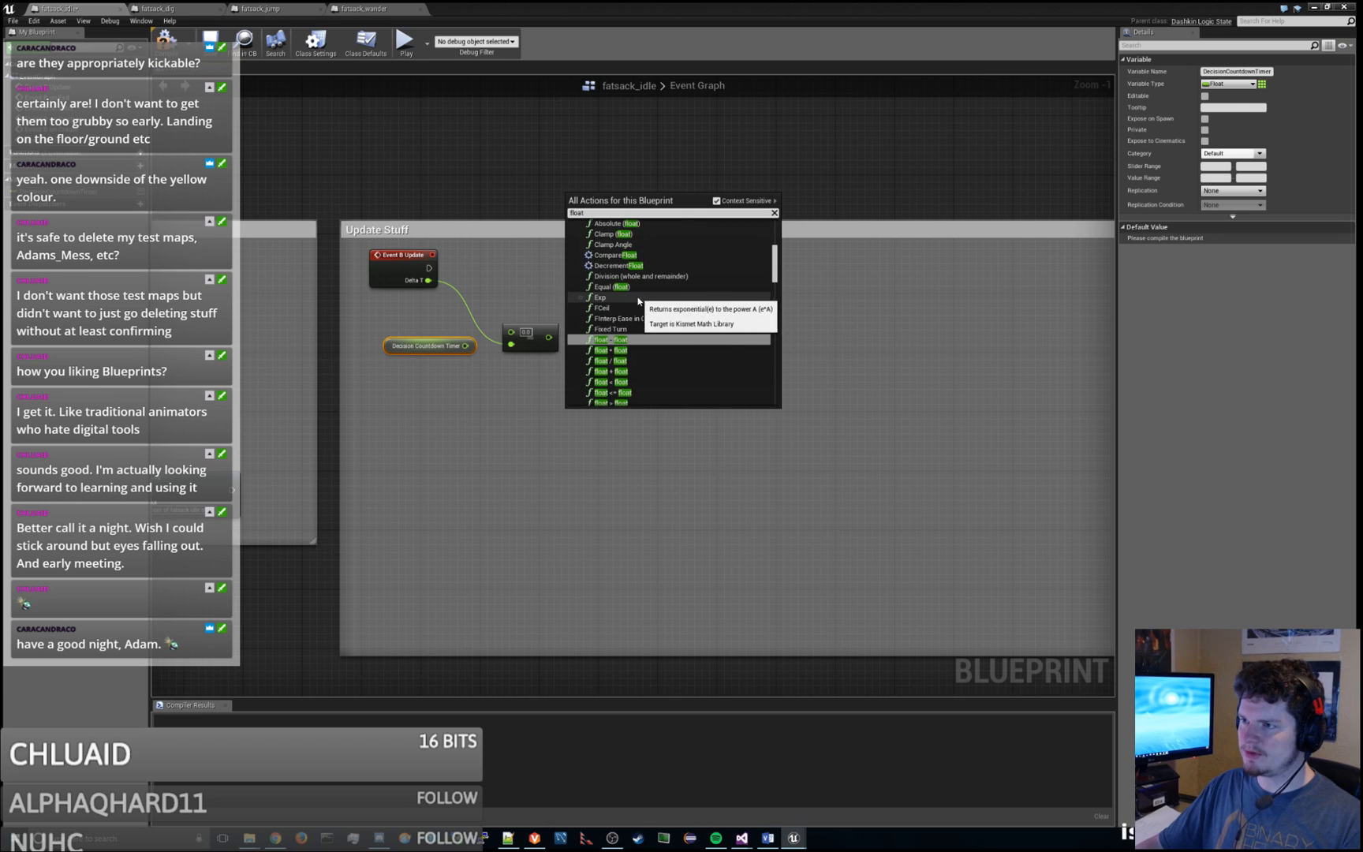
{"action": "left_click", "coordinate": [636, 165]}
Step: Connect the DecisionCountdownTimer Get node to the subtraction's first input and align the two nodes side by side
{"action": "left_click_drag", "start_coordinate": [466, 345], "coordinate": [512, 332]}
{"action": "left_click_drag", "start_coordinate": [424, 349], "coordinate": [432, 334]}
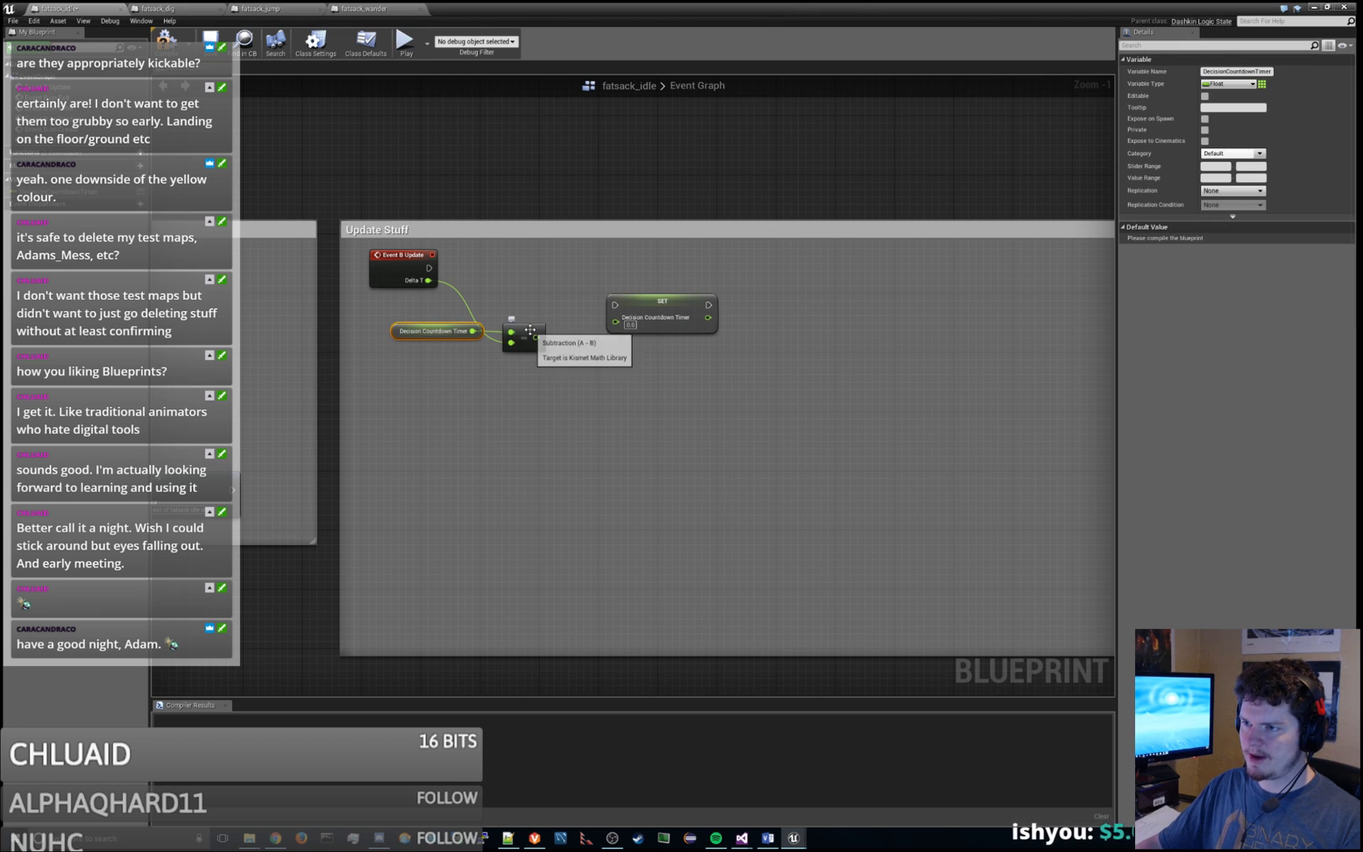
{"action": "left_click_drag", "start_coordinate": [531, 329], "coordinate": [523, 328]}
Step: Connect the subtraction result to the DecisionCountdownTimer Set node, place it beside Event B Update, and connect the event's execution to it
{"action": "left_click_drag", "start_coordinate": [662, 301], "coordinate": [617, 314]}
{"action": "left_click_drag", "start_coordinate": [527, 341], "coordinate": [535, 271]}
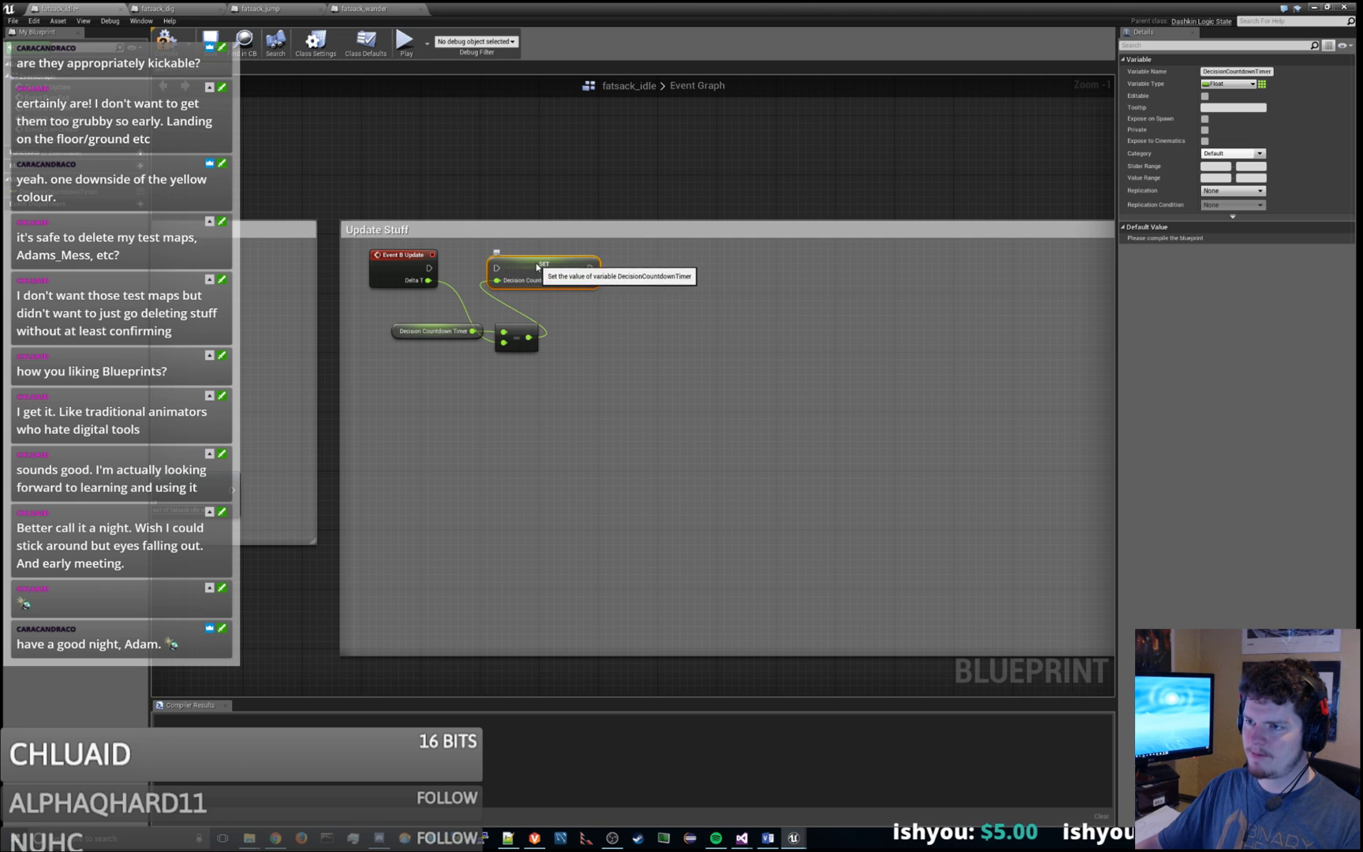
{"action": "left_click_drag", "start_coordinate": [429, 269], "coordinate": [497, 269]}
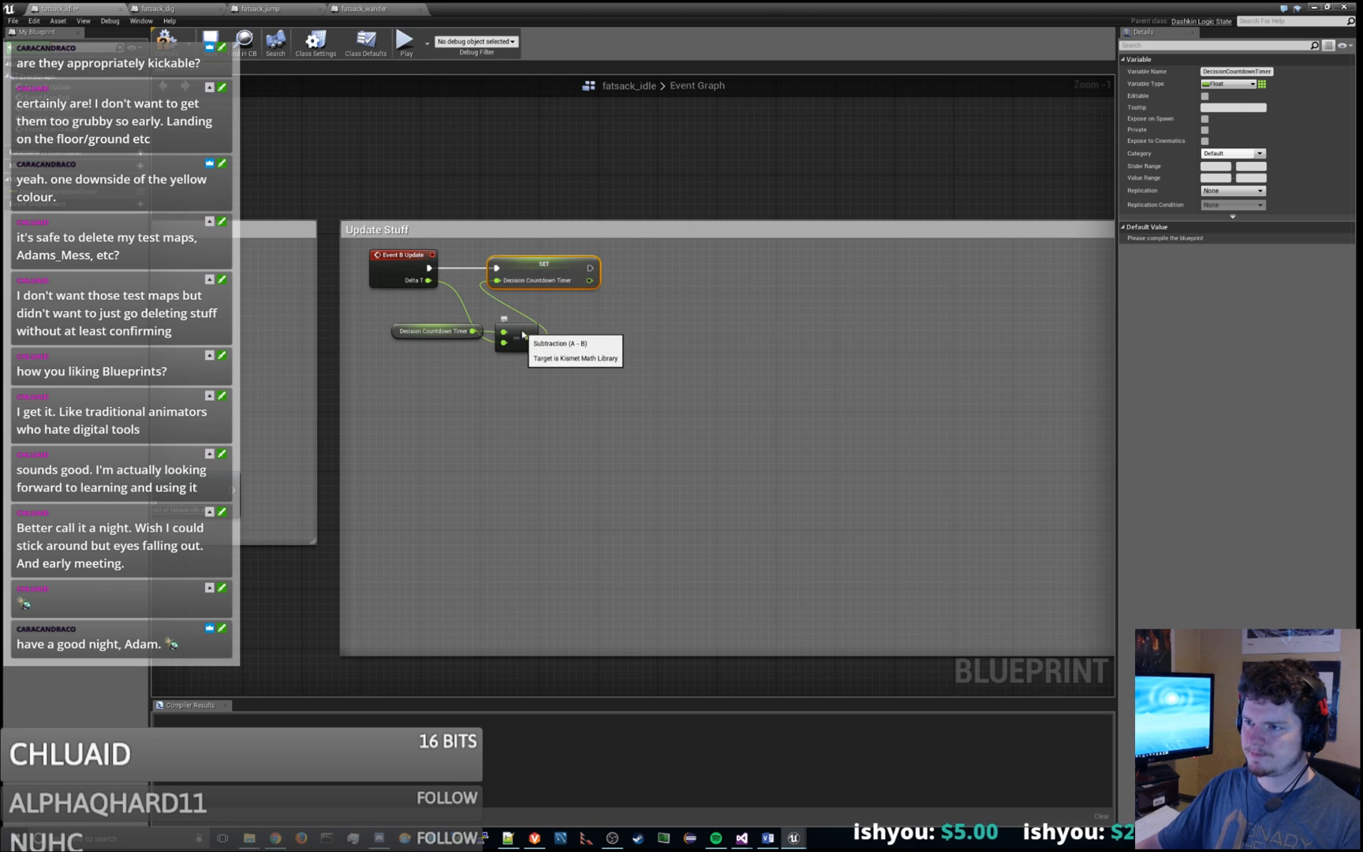
Step: Move the DecisionCountdownTimer Get and subtraction nodes together, closer beneath Event B Update and the Set node
{"action": "left_click", "coordinate": [517, 330]}
{"action": "left_click", "coordinate": [430, 331], "text": "ctrl"}
{"action": "left_click_drag", "start_coordinate": [512, 333], "coordinate": [474, 317]}
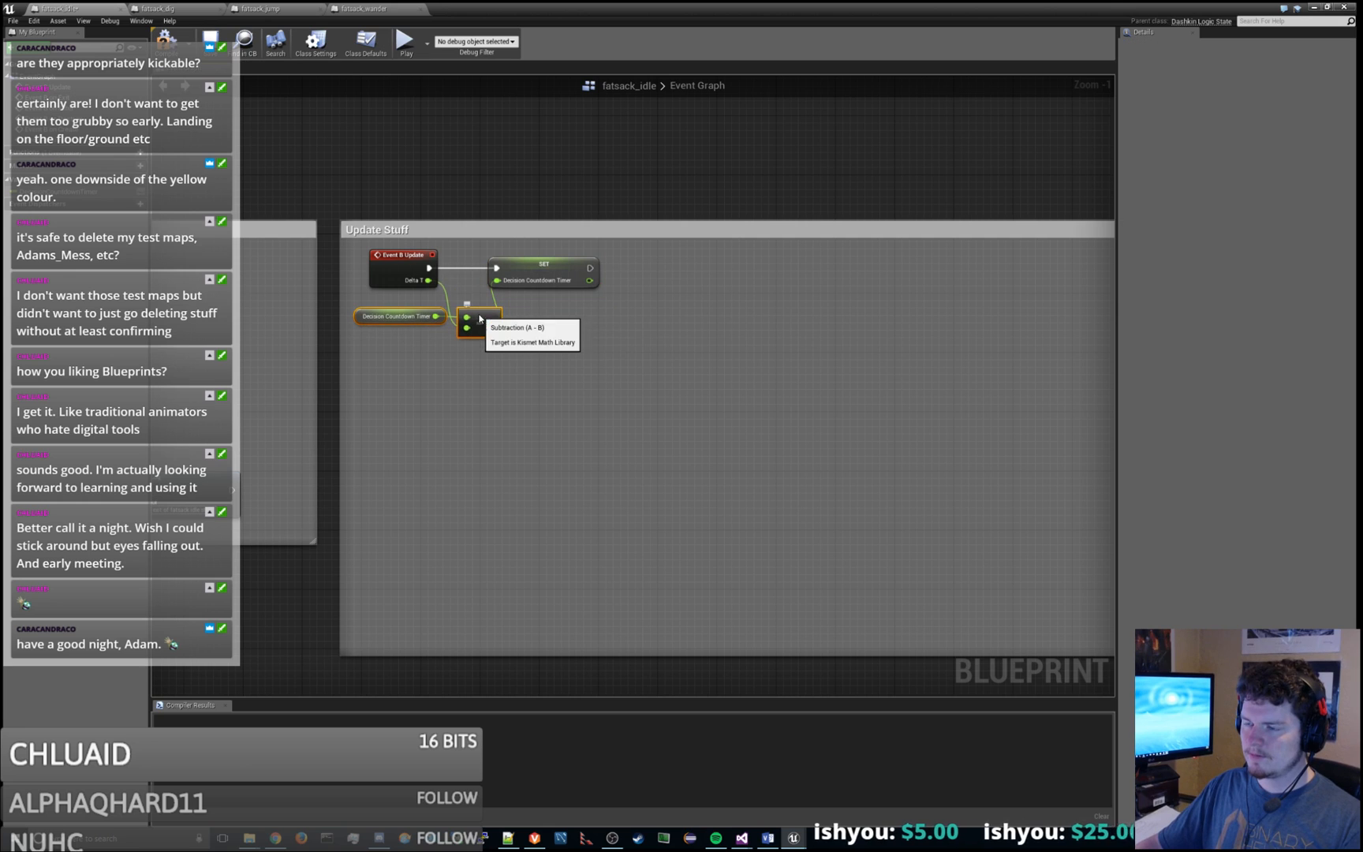
{"action": "right_click_drag", "start_coordinate": [574, 187], "coordinate": [567, 261]}
{"action": "left_click", "coordinate": [584, 273]}
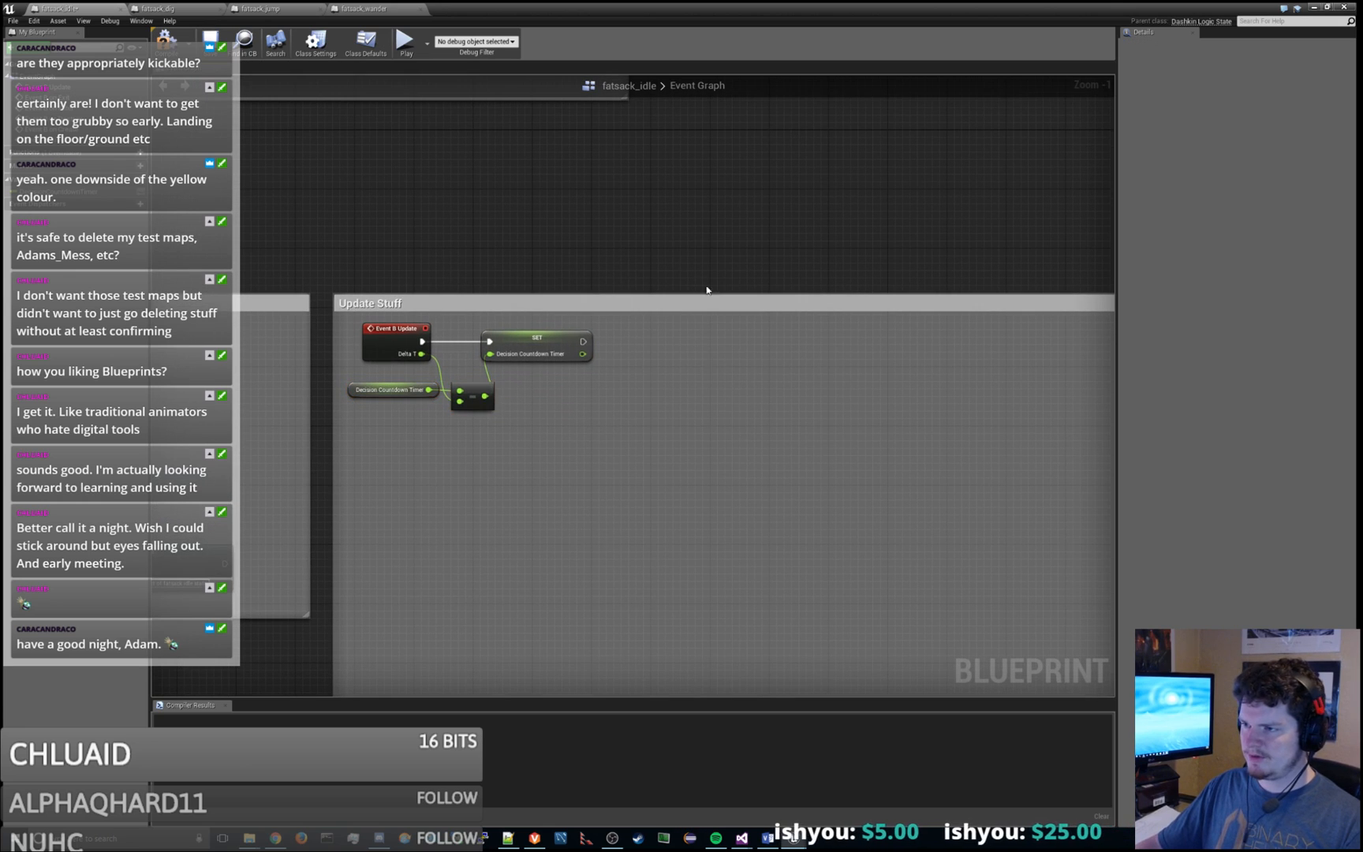
Step: Add a Branch node beyond the Set node in Update Stuff, with a float <= float comparison feeding its Condition
{"action": "right_click", "coordinate": [752, 374]}
{"action": "type", "text": "bran"}
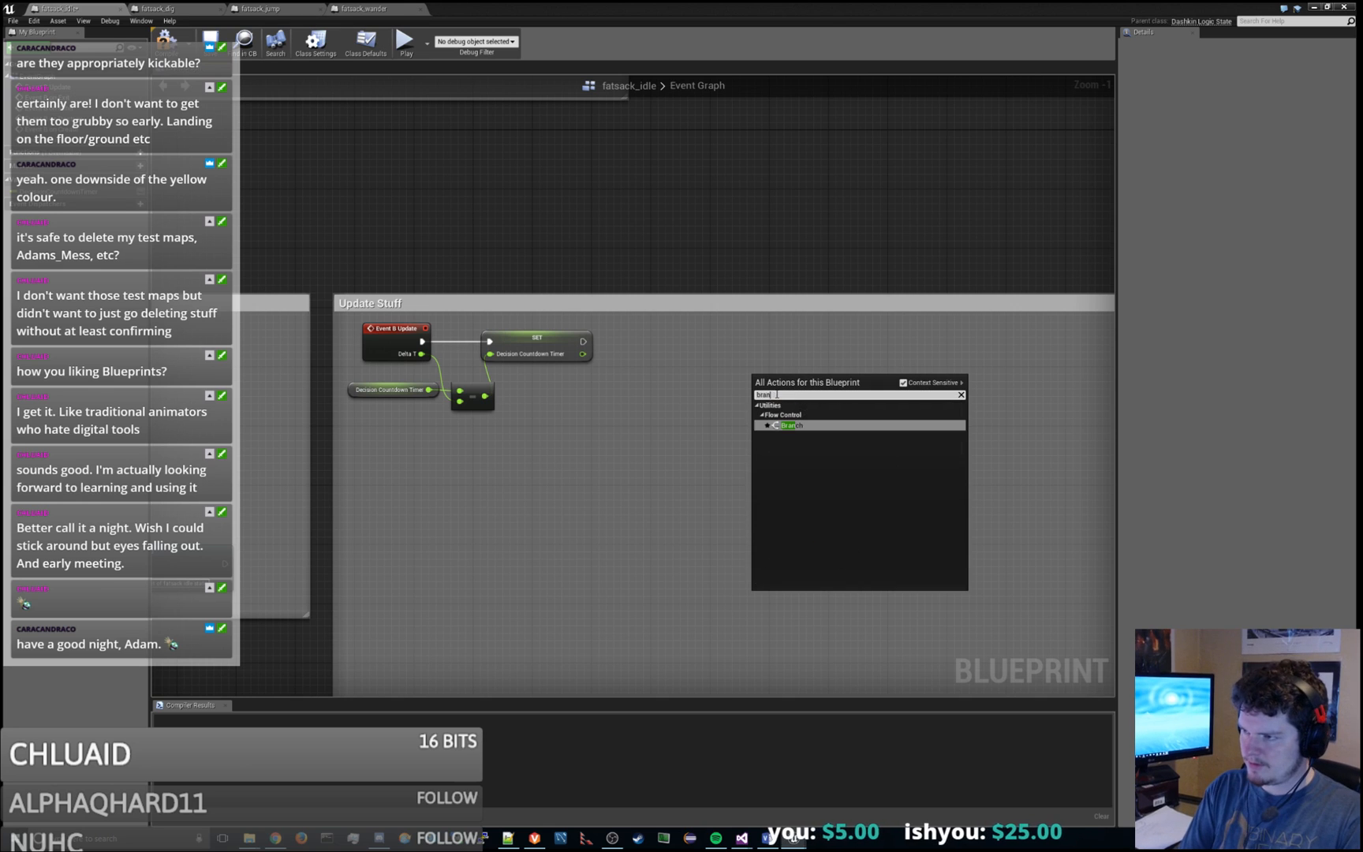
{"action": "key", "text": "Return"}
{"action": "left_click_drag", "start_coordinate": [776, 394], "coordinate": [661, 430]}
{"action": "type", "text": "float"}
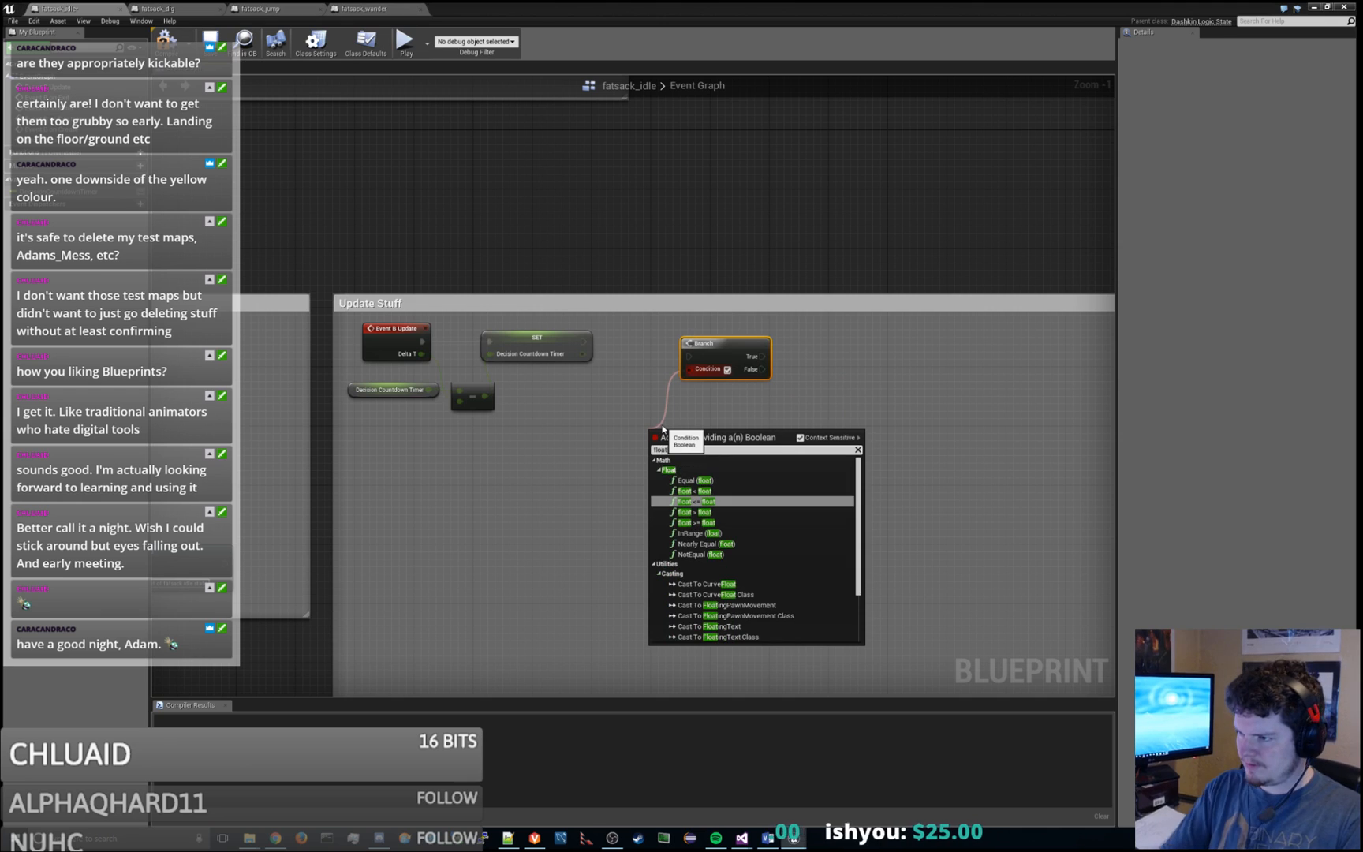
{"action": "left_click", "coordinate": [703, 502]}
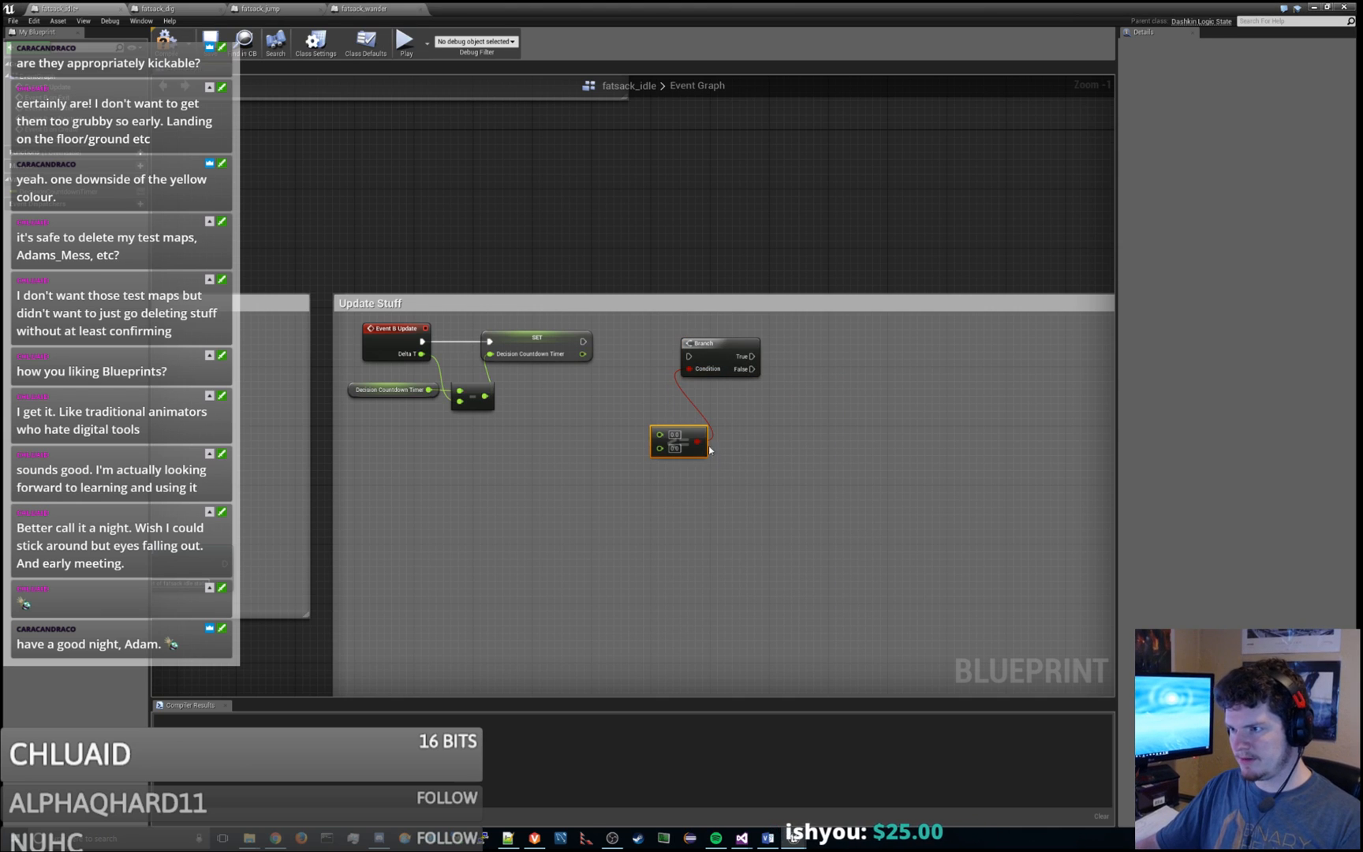
Step: Place the comparison between Set and Branch, feeding the Set node's value into its first input and its execution into the Branch
{"action": "left_click_drag", "start_coordinate": [690, 436], "coordinate": [639, 369]}
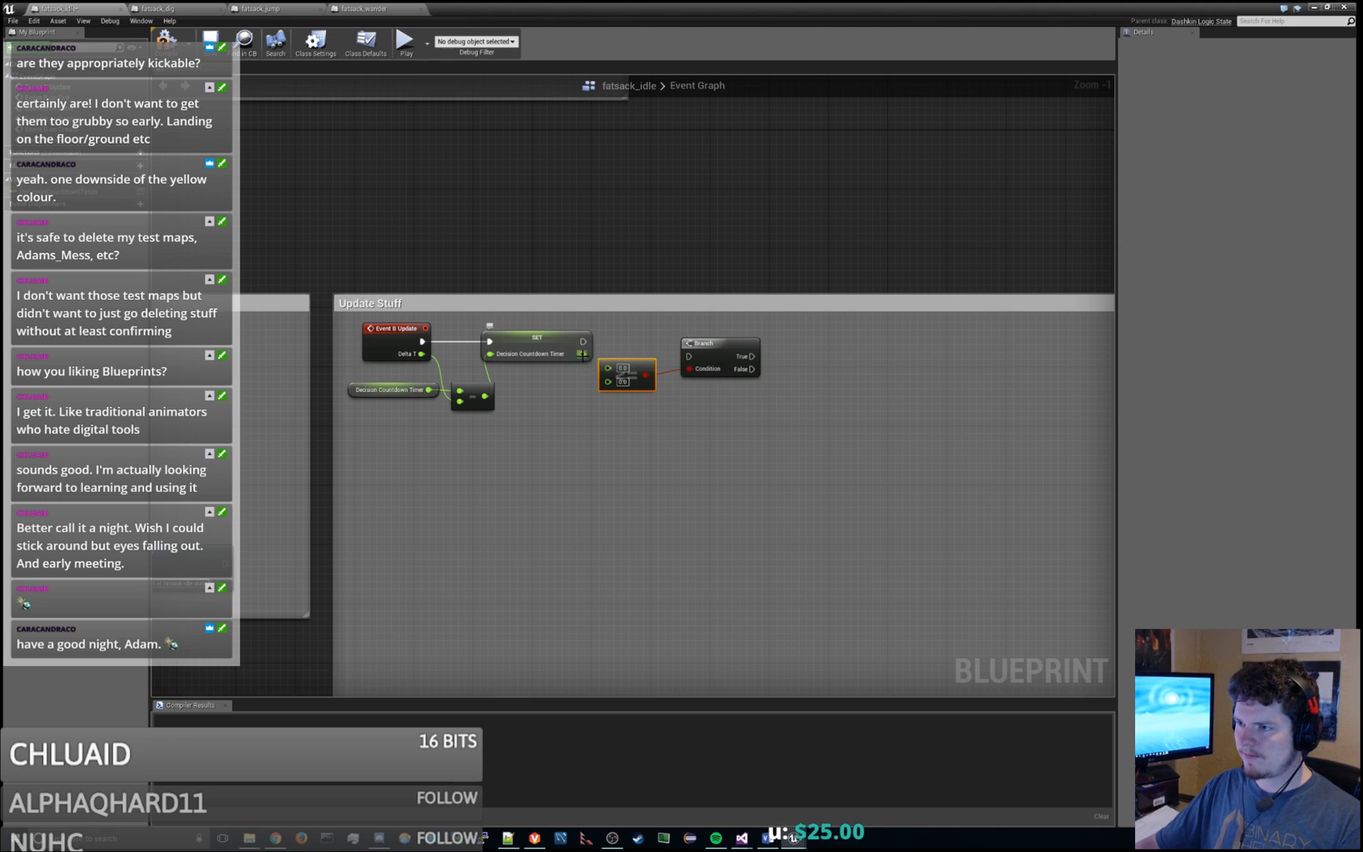
{"action": "left_click_drag", "start_coordinate": [582, 354], "coordinate": [608, 368]}
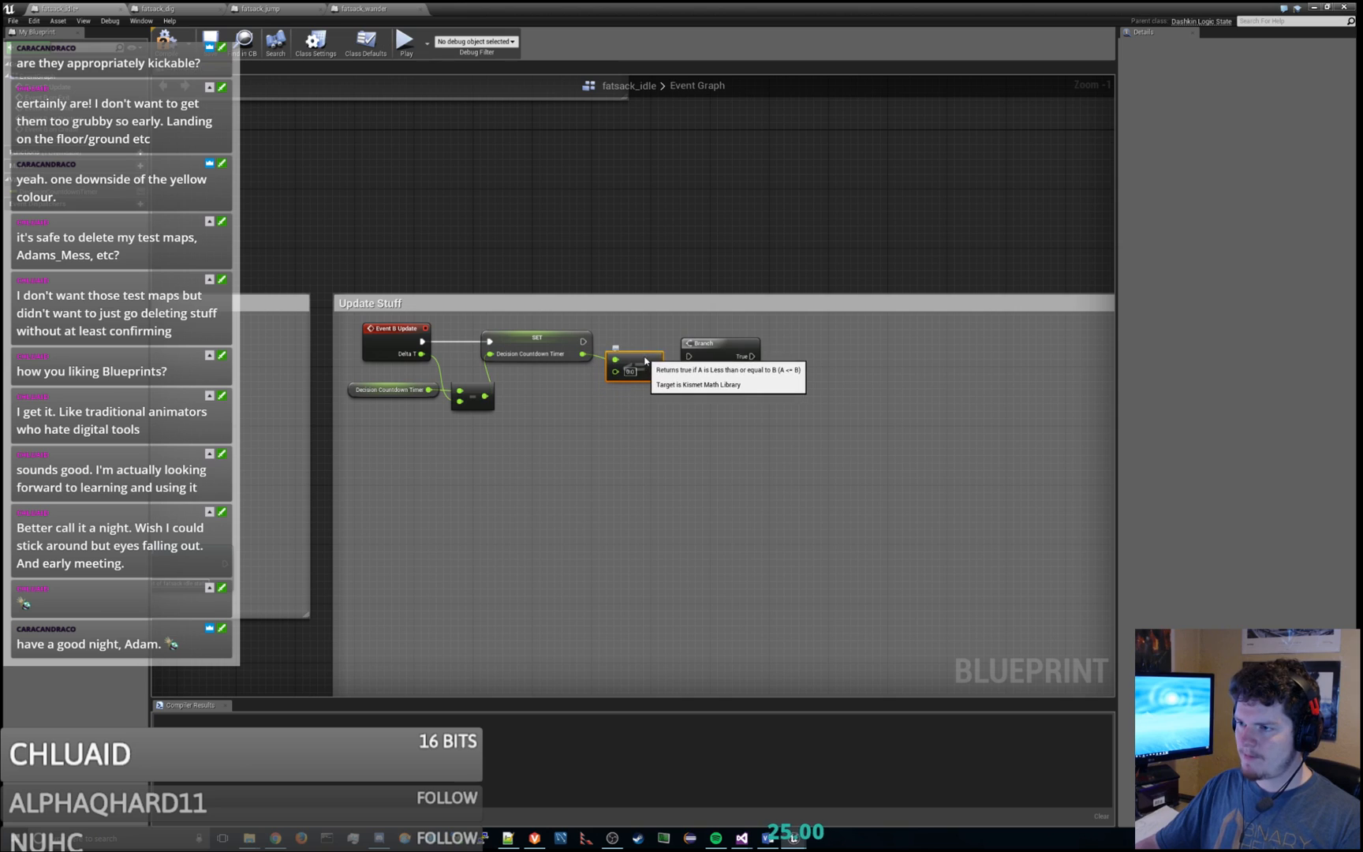
{"action": "left_click_drag", "start_coordinate": [720, 346], "coordinate": [722, 339]}
{"action": "left_click_drag", "start_coordinate": [582, 341], "coordinate": [719, 332]}
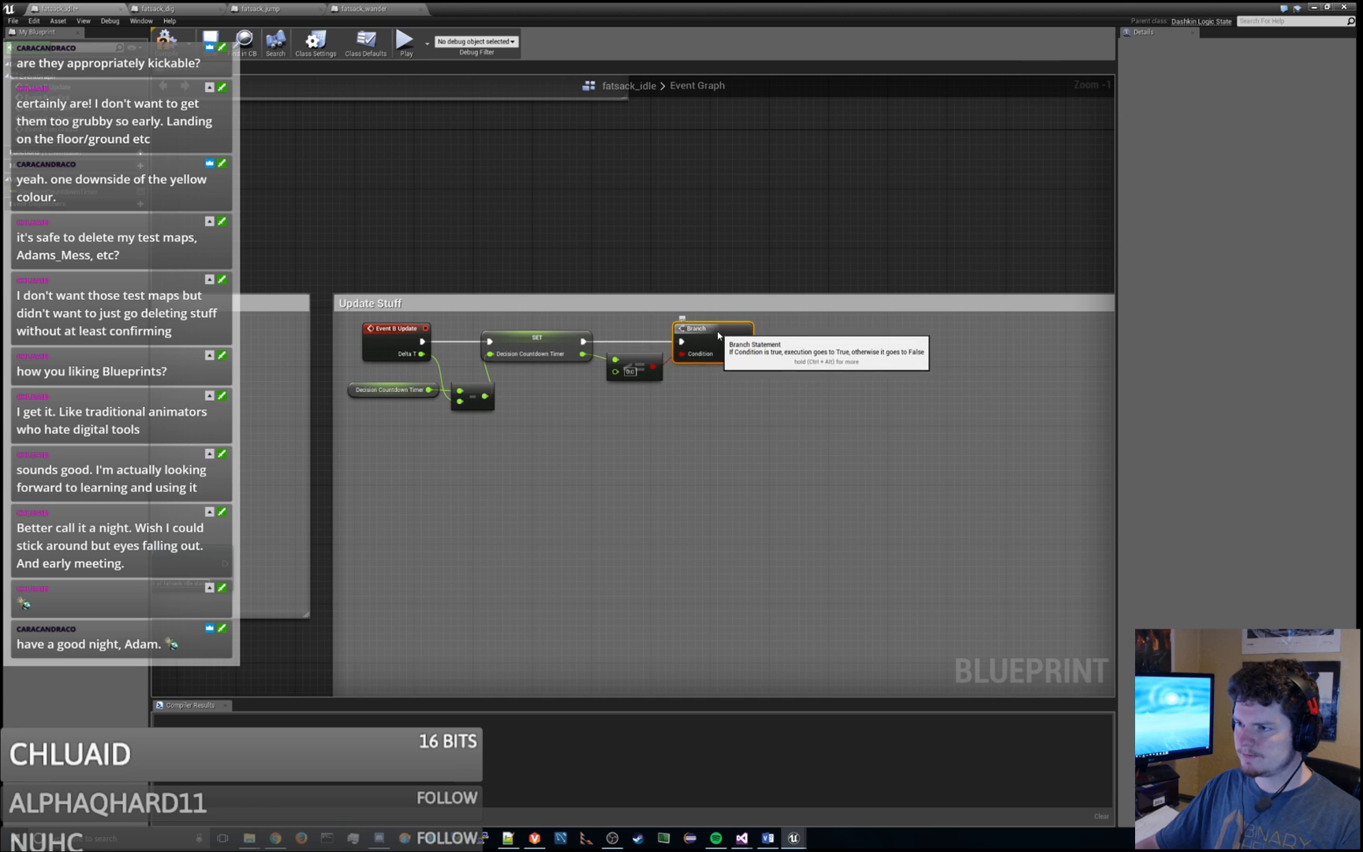
{"action": "left_click", "coordinate": [637, 356]}
Step: Duplicate the On Enter comment box and place the copy in the empty area above and beyond Update Stuff
{"action": "scroll", "coordinate": [791, 246], "scroll_direction": "down", "scroll_amount": 4}
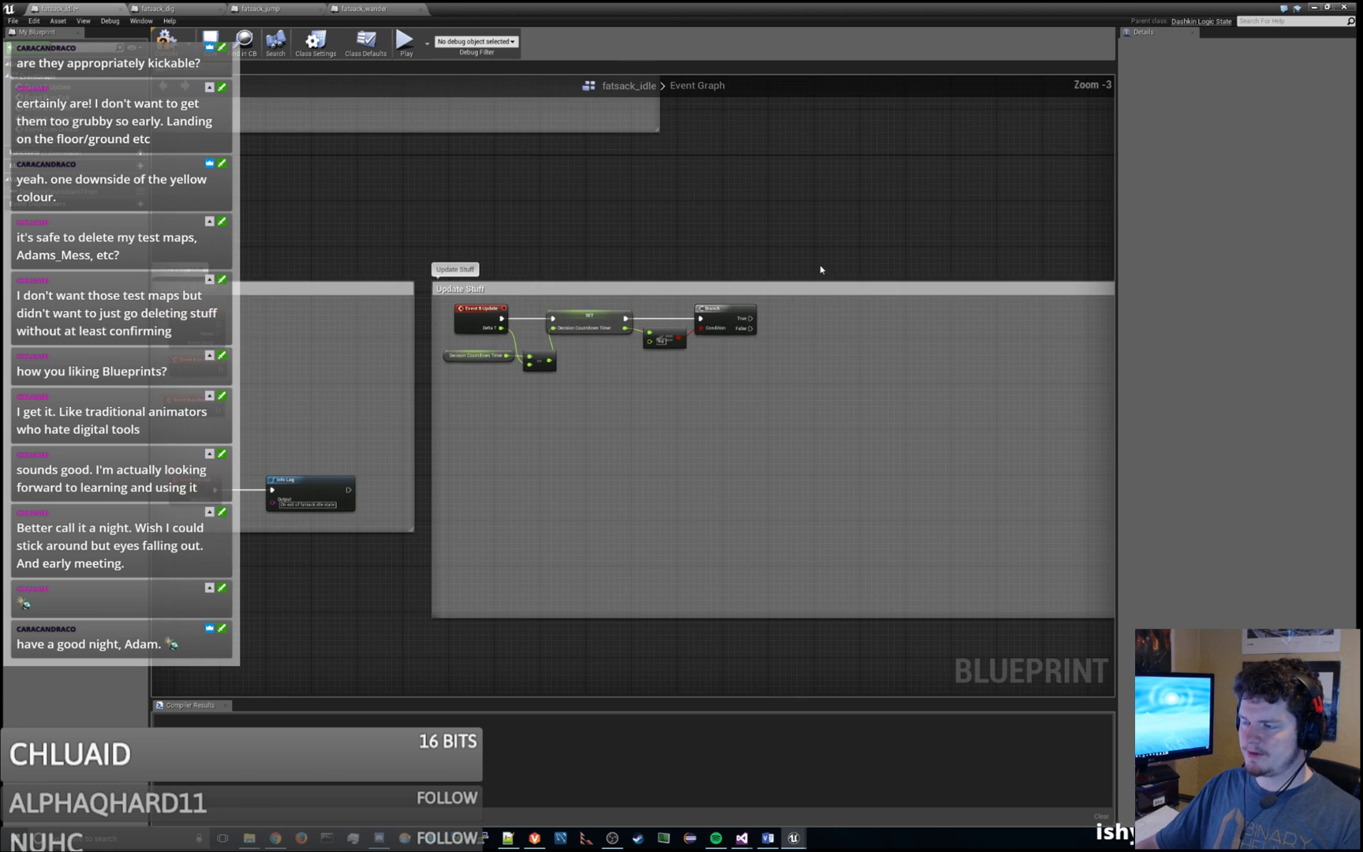
{"action": "right_click_drag", "start_coordinate": [630, 283], "coordinate": [616, 418]}
{"action": "scroll", "coordinate": [739, 257], "scroll_direction": "down", "scroll_amount": 2}
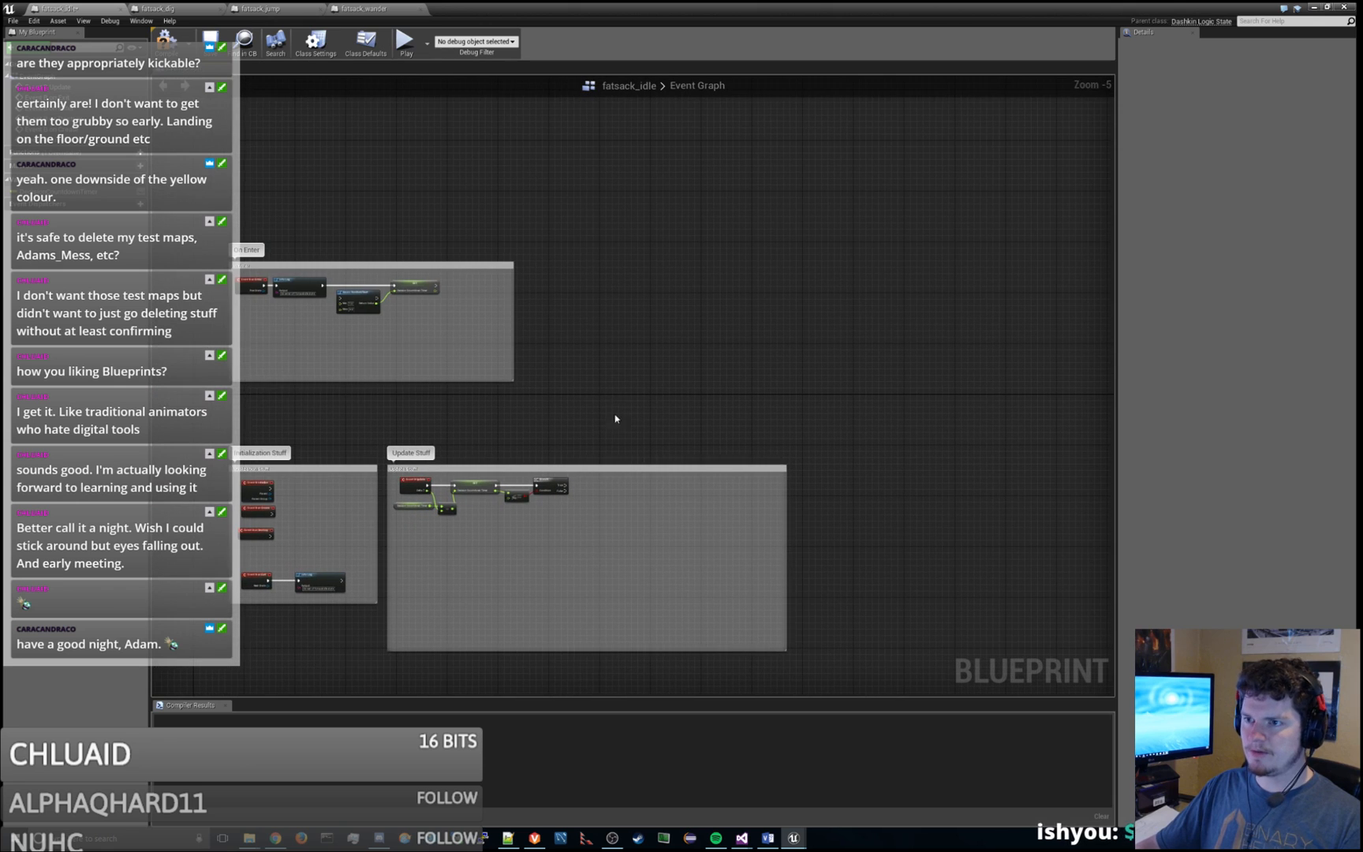
{"action": "left_click", "coordinate": [427, 266]}
{"action": "key", "text": "ctrl+c"}
{"action": "key", "text": "ctrl+v"}
{"action": "left_click_drag", "start_coordinate": [819, 374], "coordinate": [803, 279]}
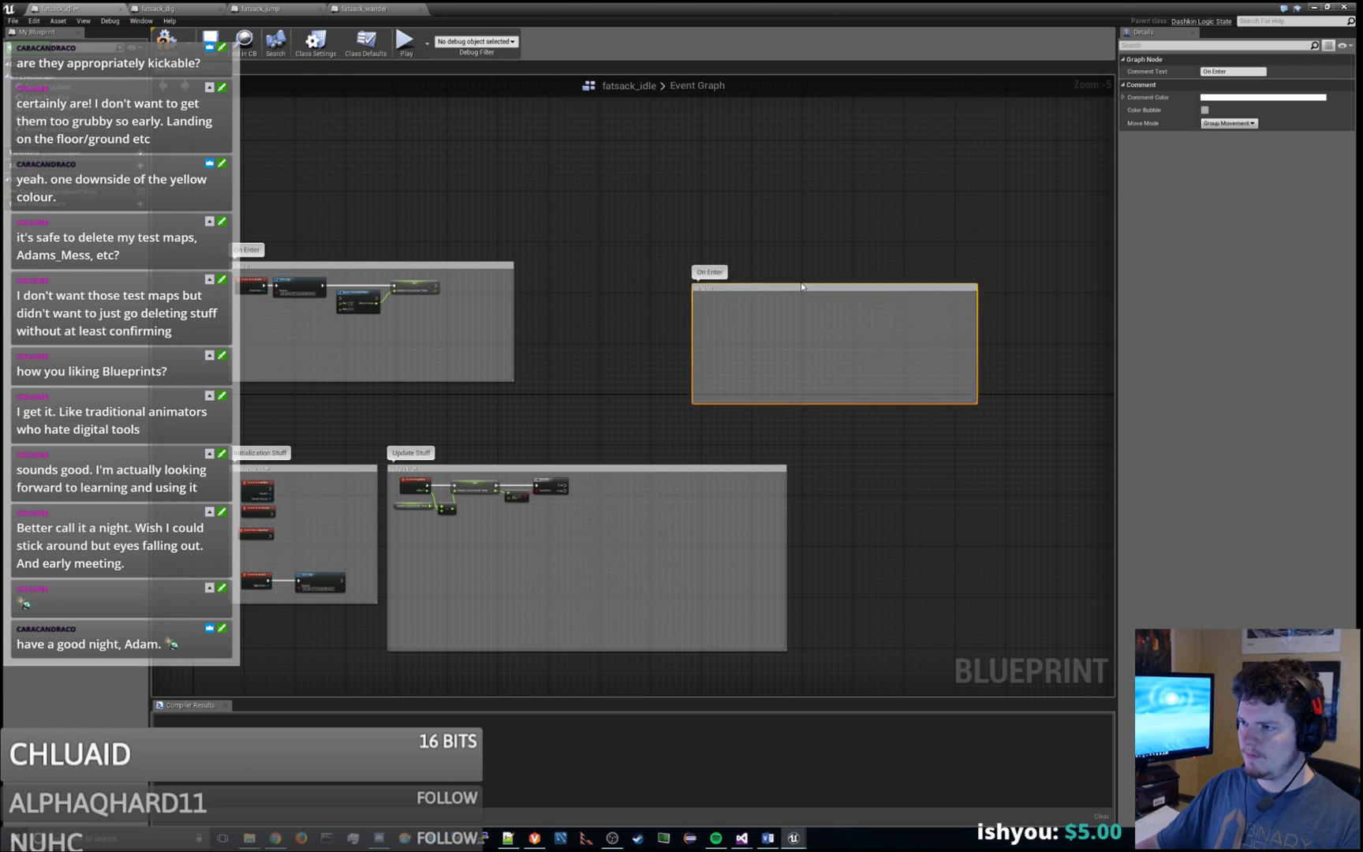
Step: Rename the duplicated On Enter comment box to "Pick Random Action"
{"action": "double_click", "coordinate": [704, 278]}
{"action": "type", "text": "P"}
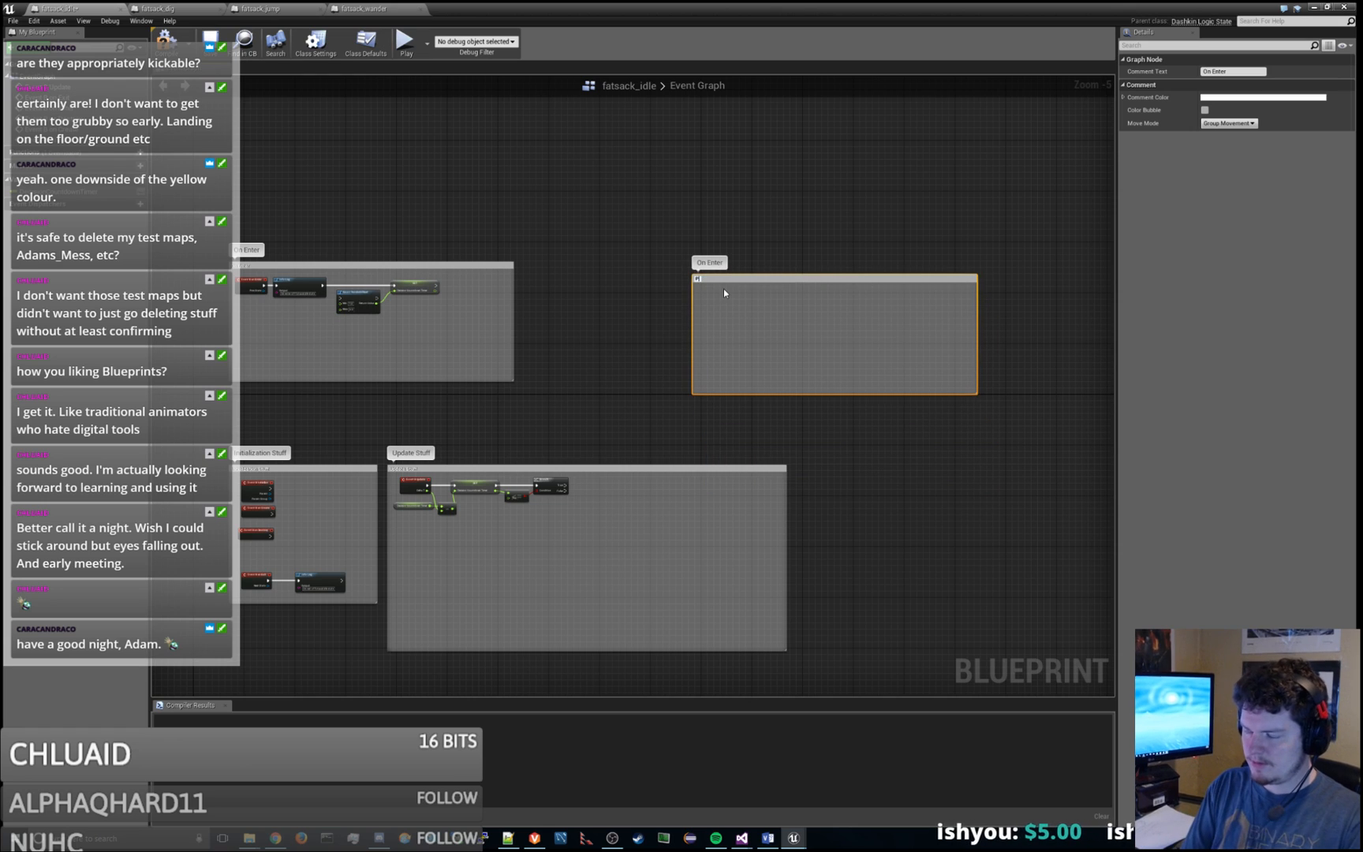
{"action": "type", "text": "ick Random"}
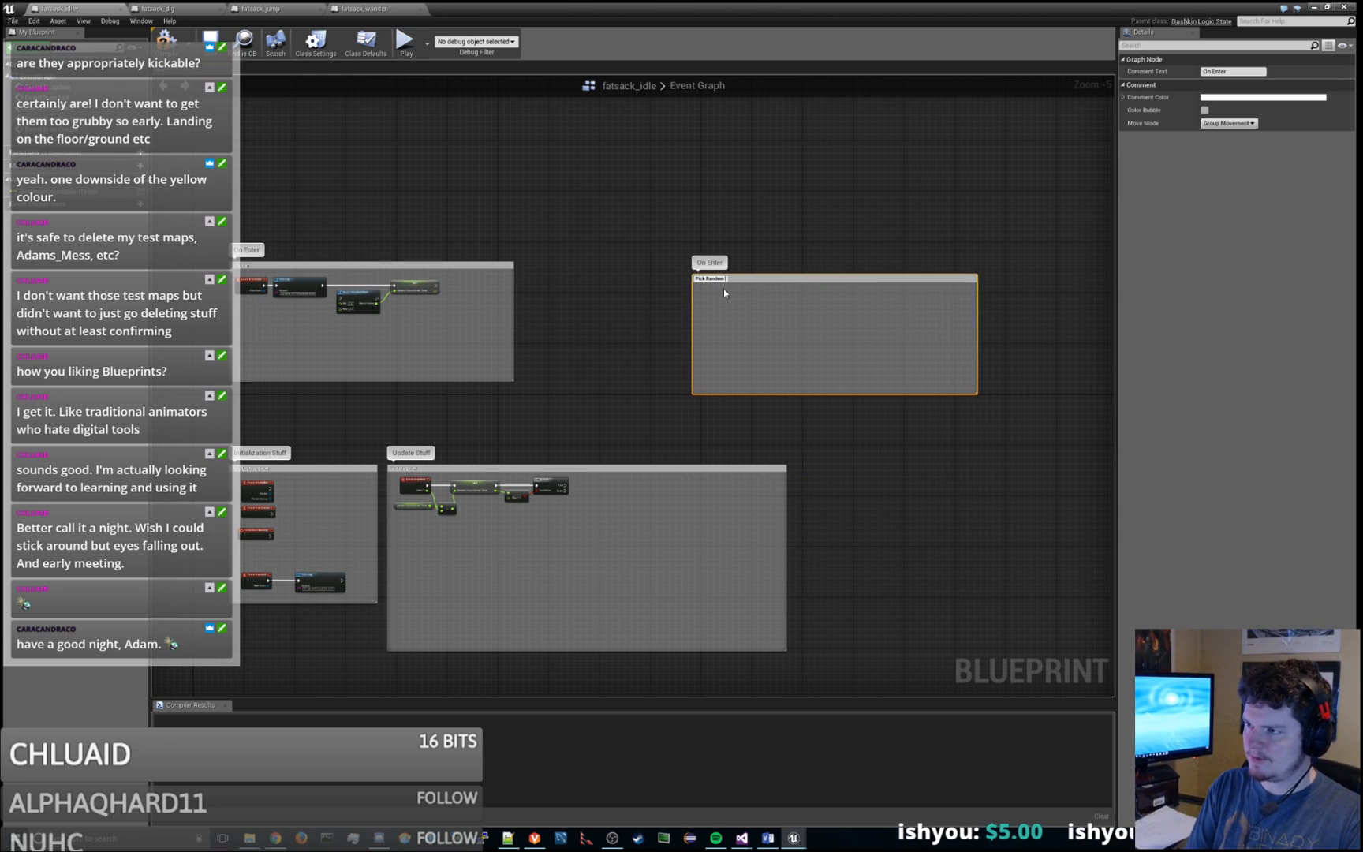
{"action": "type", "text": " Action"}
{"action": "key", "text": "Return"}
Step: Move the Pick Random Action comment box closer to the On Enter group and make it narrower and taller
{"action": "left_click_drag", "start_coordinate": [748, 278], "coordinate": [697, 262]}
{"action": "left_click_drag", "start_coordinate": [927, 379], "coordinate": [796, 399]}
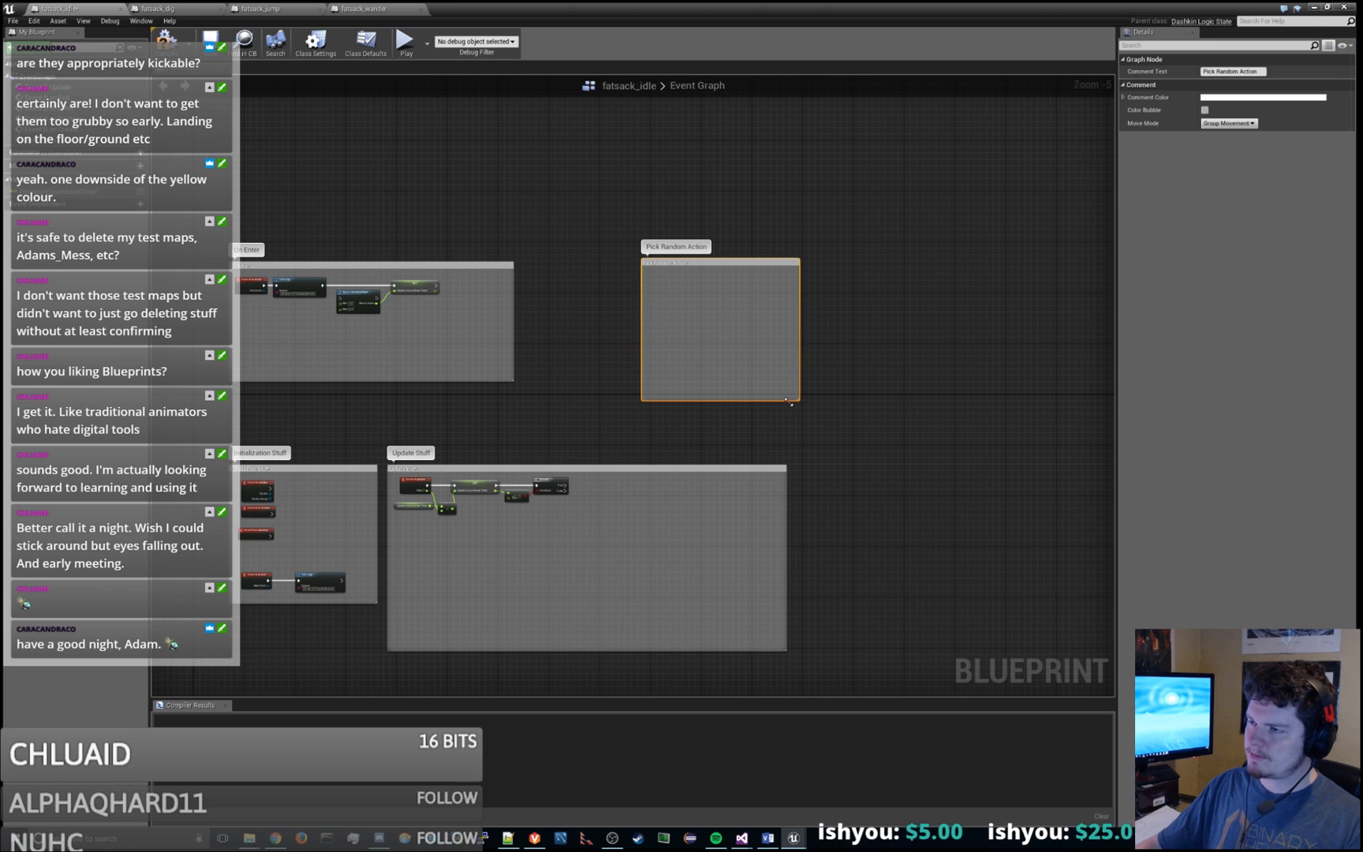
{"action": "left_click", "coordinate": [822, 365]}
Step: Copy the Random Float, Branch and Set Next State by Name network from fatsack_dig into fatsack_idle's Pick Random Action box
{"action": "scroll", "coordinate": [789, 362], "scroll_direction": "up", "scroll_amount": 1}
{"action": "left_click", "coordinate": [172, 8]}
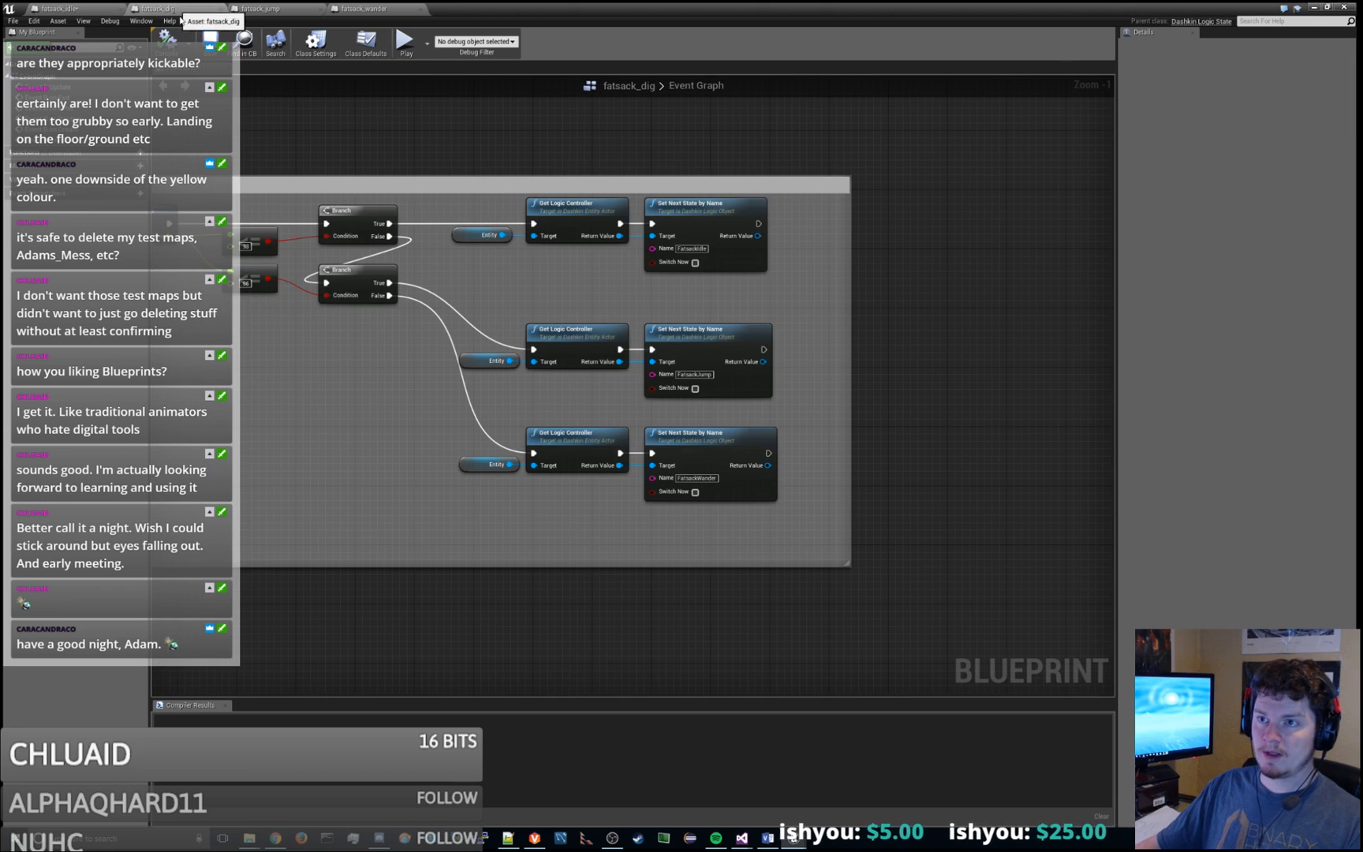
{"action": "left_click_drag", "start_coordinate": [952, 143], "coordinate": [310, 598]}
{"action": "scroll", "coordinate": [377, 519], "scroll_direction": "down", "scroll_amount": 5}
{"action": "left_click_drag", "start_coordinate": [528, 596], "coordinate": [305, 435]}
{"action": "left_click", "coordinate": [63, 8]}
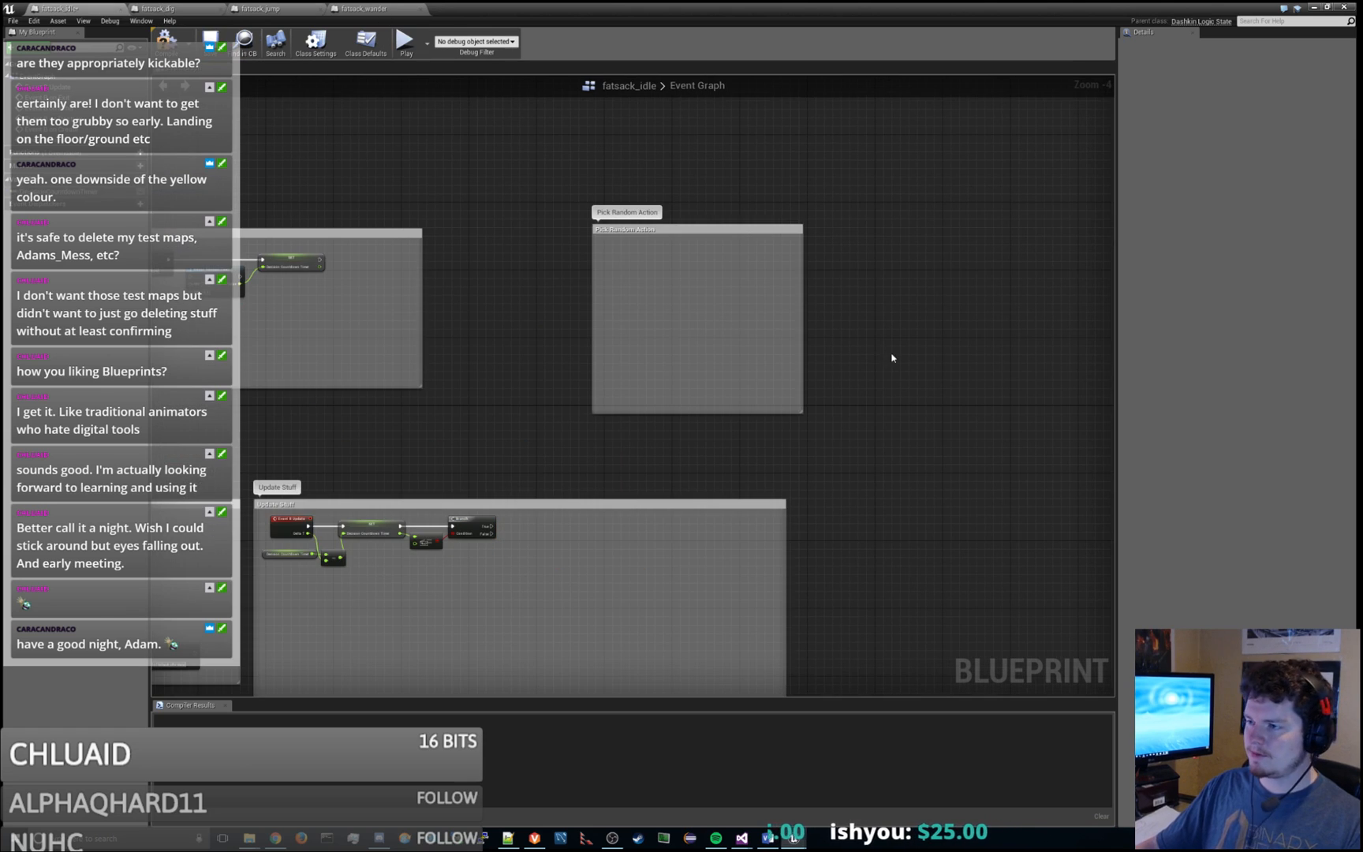
{"action": "left_click_drag", "start_coordinate": [744, 330], "coordinate": [646, 250]}
{"action": "left_click", "coordinate": [820, 215]}
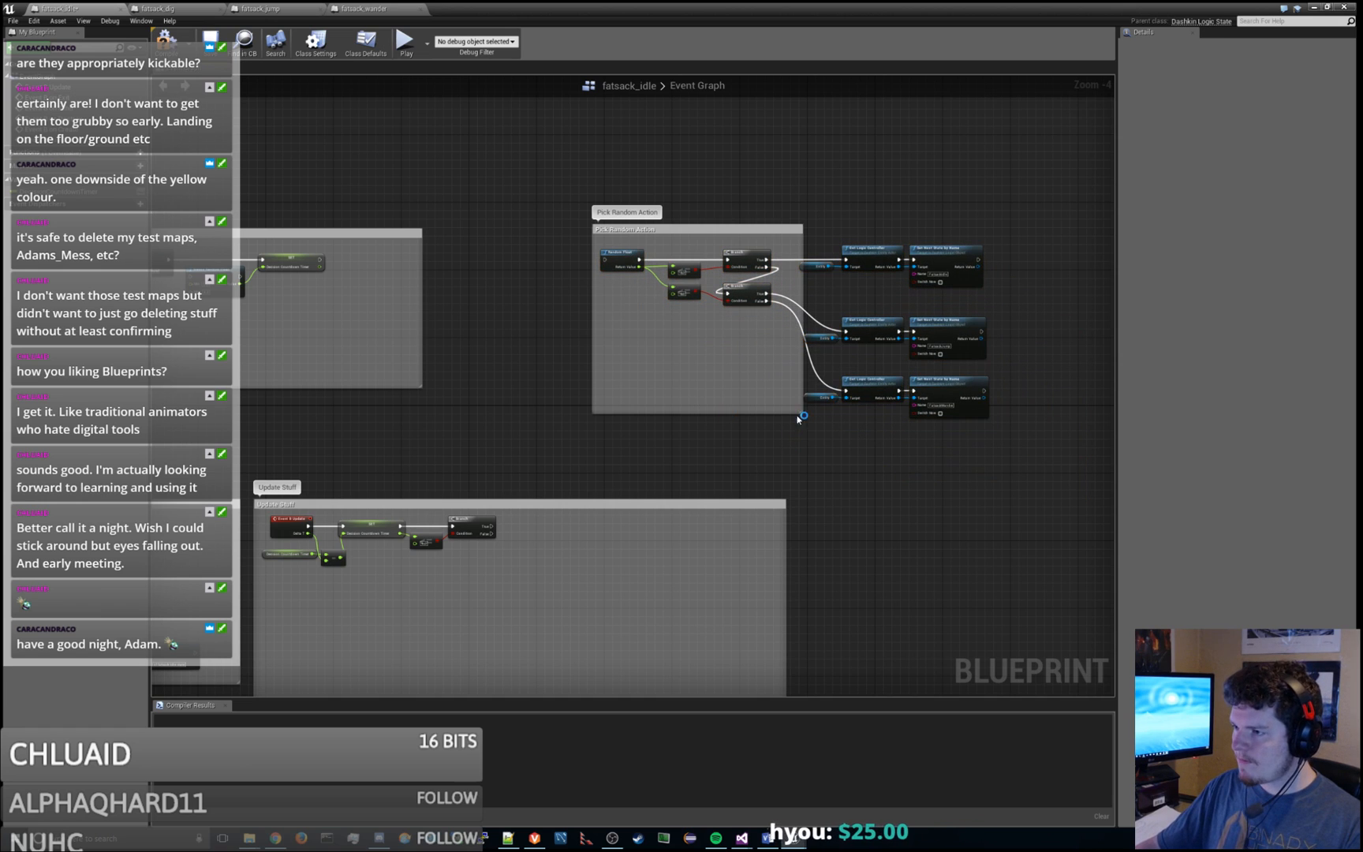
Step: Enlarge the Pick Random Action box to enclose all the copied nodes and shift them slightly away from its edge
{"action": "left_click_drag", "start_coordinate": [804, 414], "coordinate": [1057, 461]}
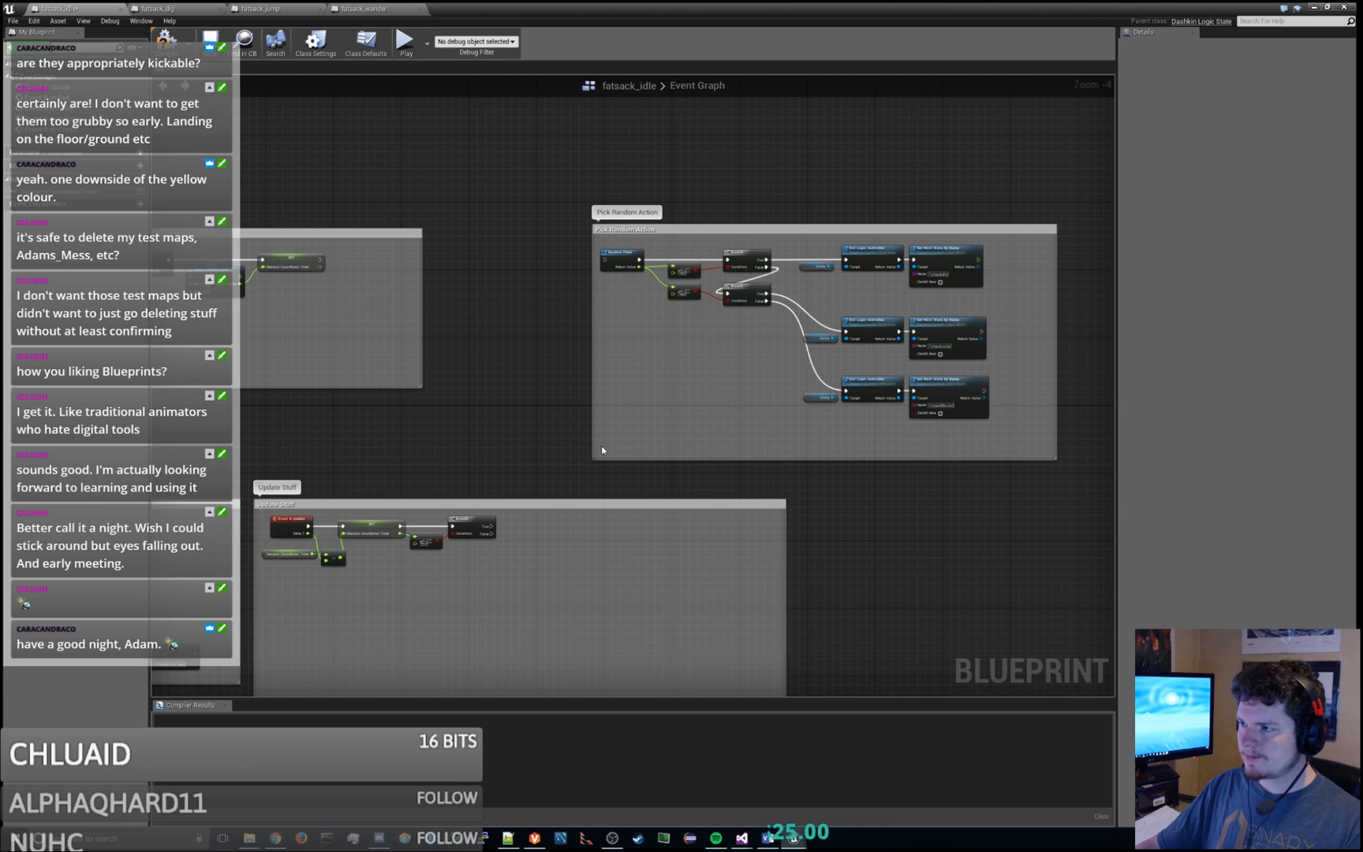
{"action": "right_click_drag", "start_coordinate": [1004, 457], "coordinate": [764, 475]}
{"action": "left_click", "coordinate": [708, 264]}
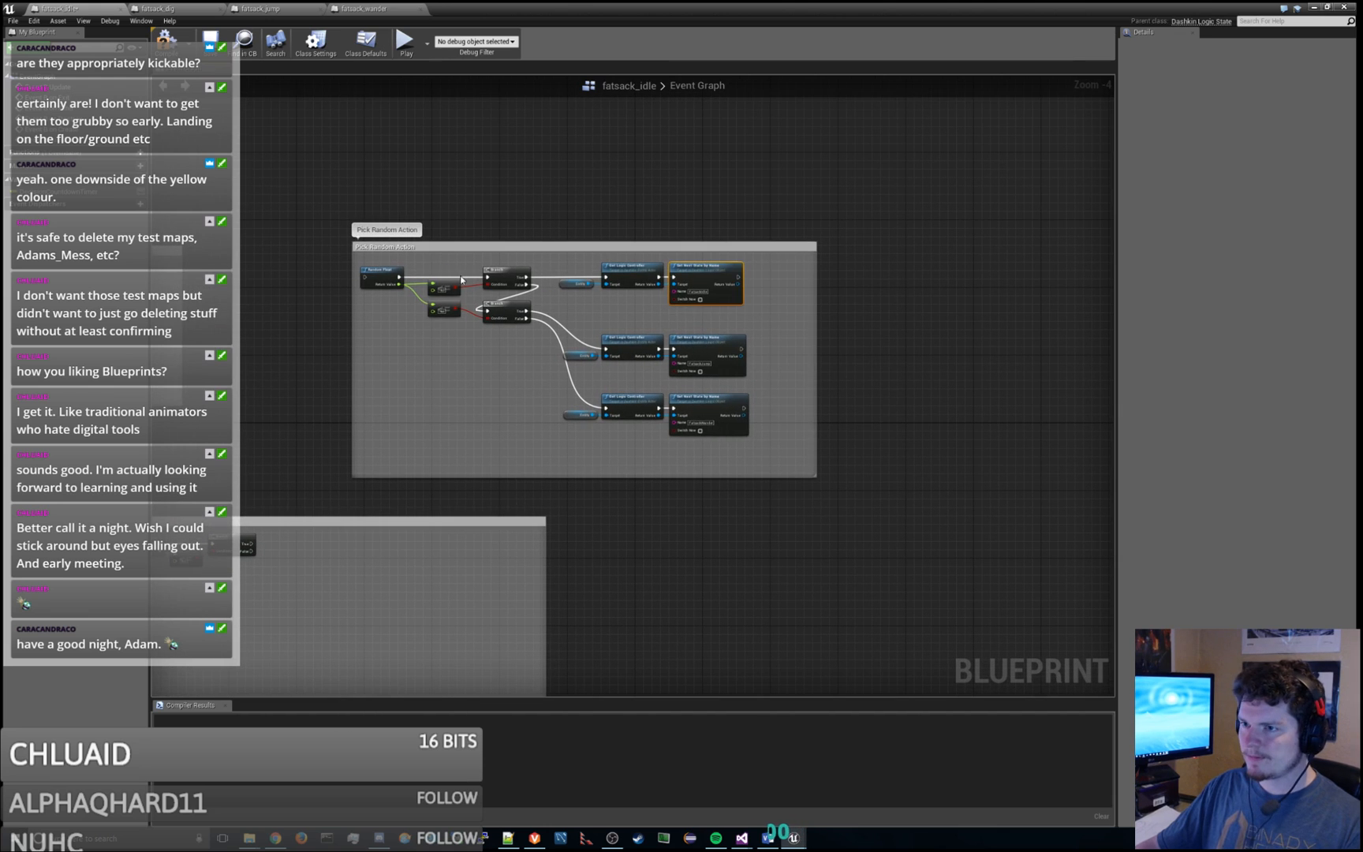
{"action": "left_click_drag", "start_coordinate": [291, 268], "coordinate": [748, 440]}
{"action": "left_click_drag", "start_coordinate": [713, 273], "coordinate": [734, 272]}
{"action": "left_click", "coordinate": [613, 467]}
Step: Add a reroute node and place it inside the Pick Random Action box, ahead of the Random Float node
{"action": "right_click_drag", "start_coordinate": [312, 465], "coordinate": [530, 400]}
{"action": "scroll", "coordinate": [562, 457], "scroll_direction": "up", "scroll_amount": 2}
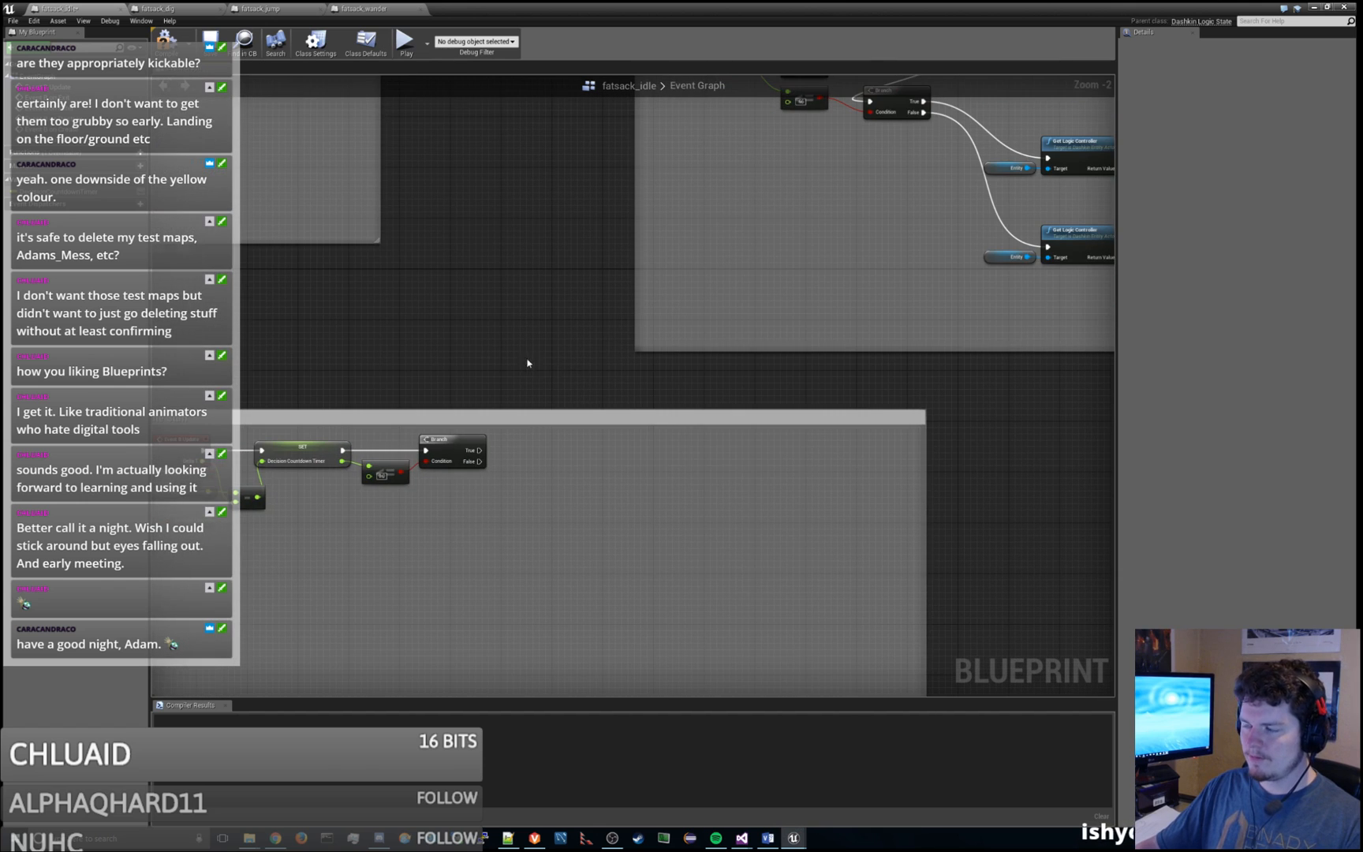
{"action": "right_click", "coordinate": [584, 389]}
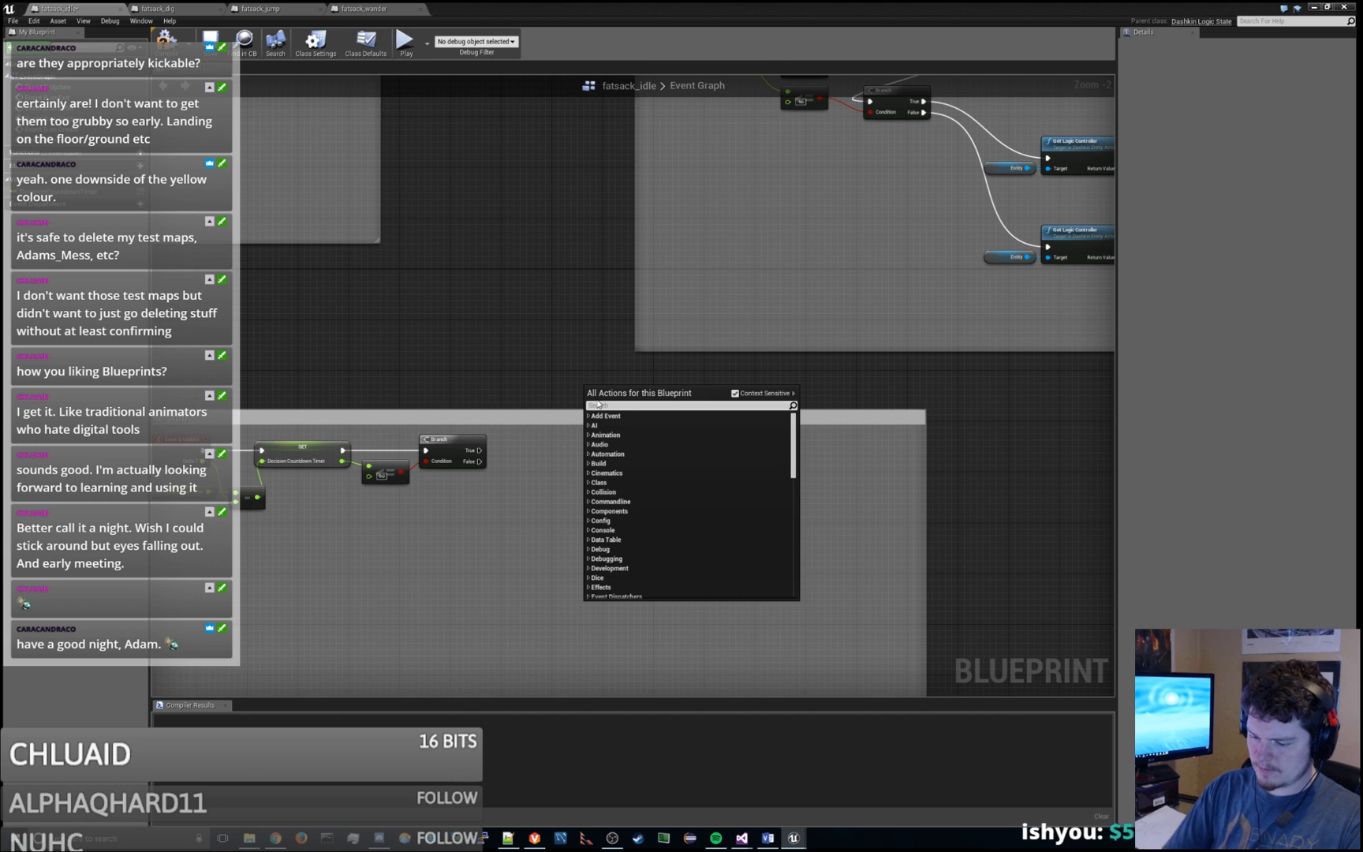
{"action": "type", "text": "reroute"}
{"action": "key", "text": "Return"}
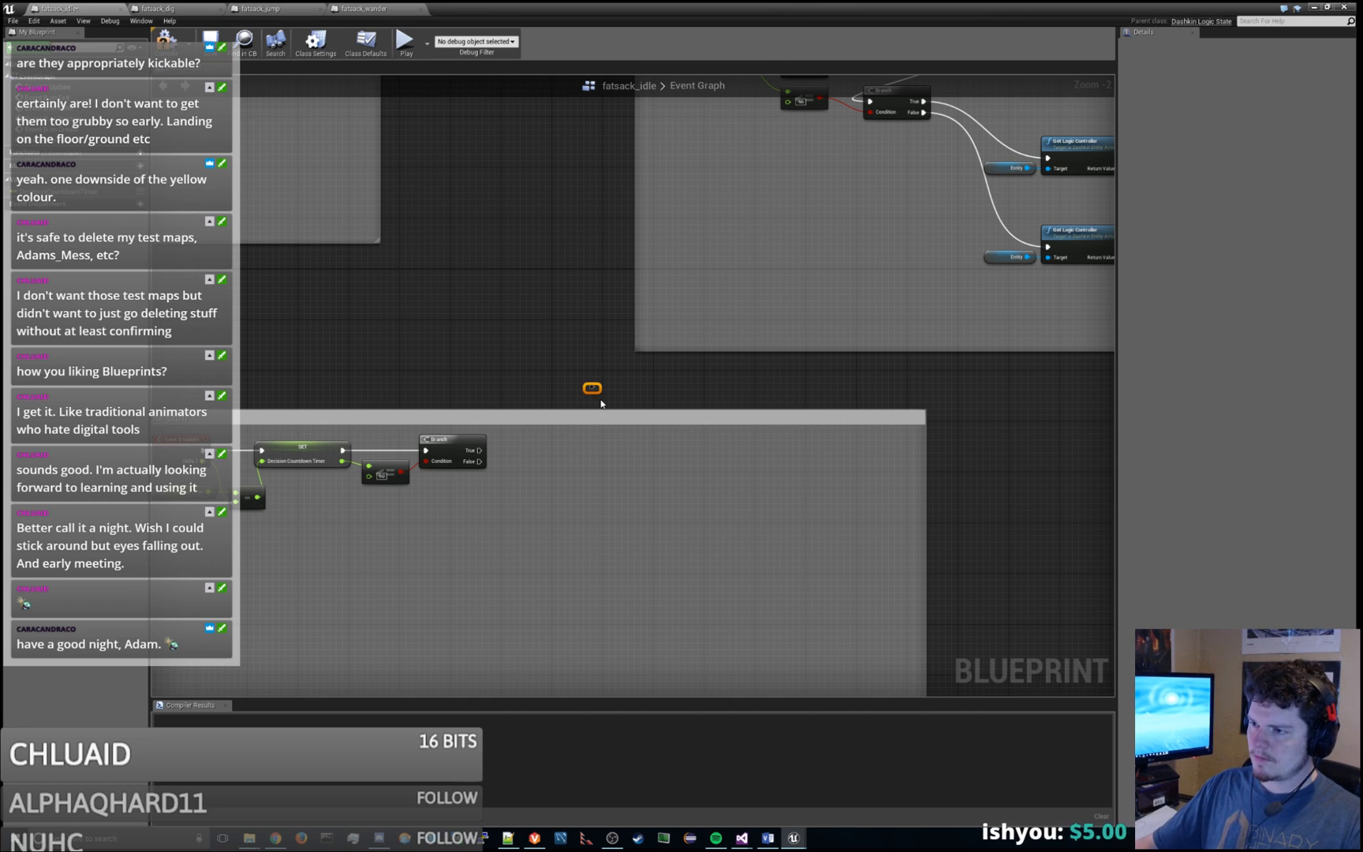
{"action": "right_click_drag", "start_coordinate": [569, 293], "coordinate": [497, 522]}
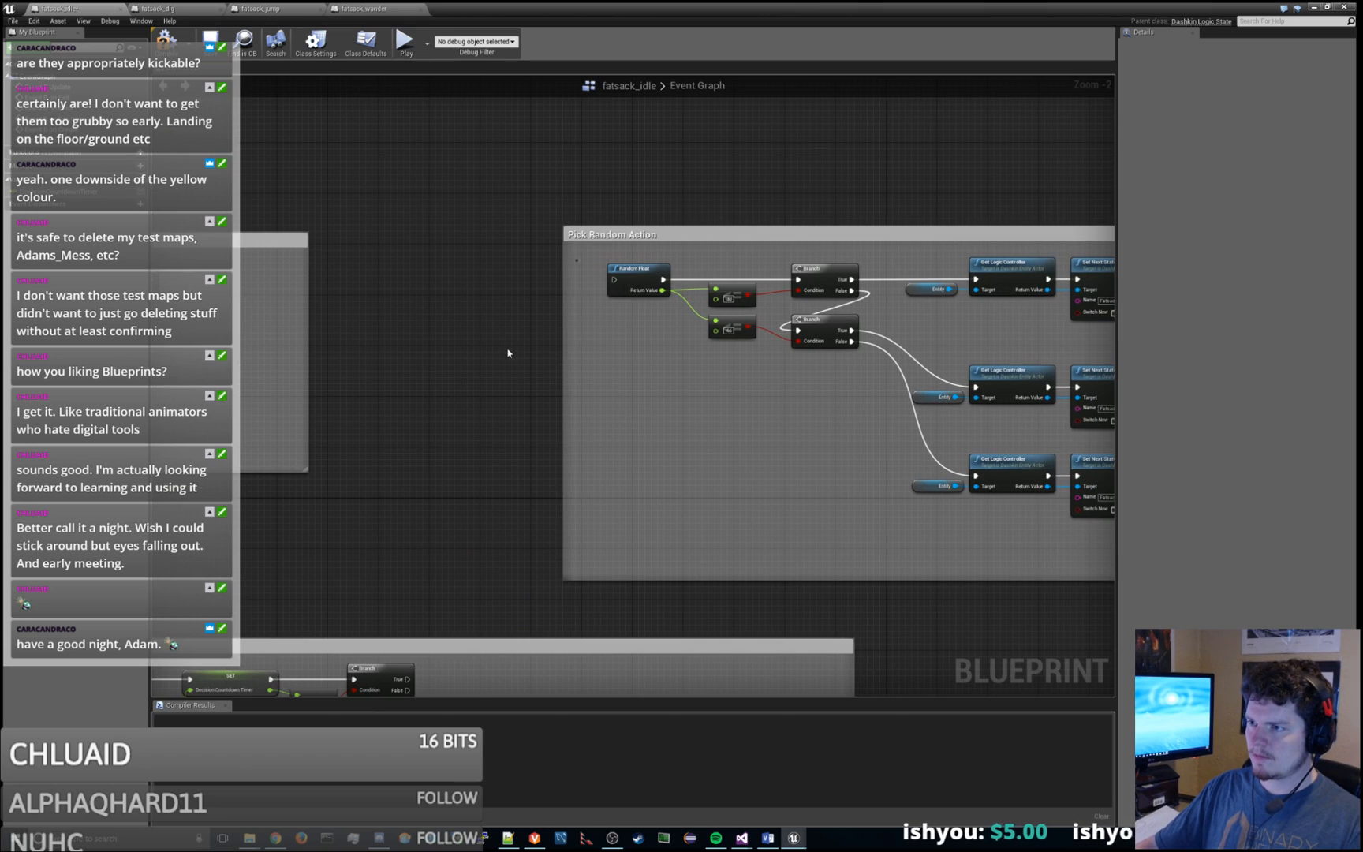
Step: Connect the Update Stuff Branch node's True output to the reroute node, and make the Pick Random Action comment box slightly narrower
{"action": "left_click_drag", "start_coordinate": [407, 678], "coordinate": [613, 279]}
{"action": "right_click_drag", "start_coordinate": [680, 485], "coordinate": [544, 422]}
{"action": "scroll", "coordinate": [544, 422], "scroll_direction": "down", "scroll_amount": 3}
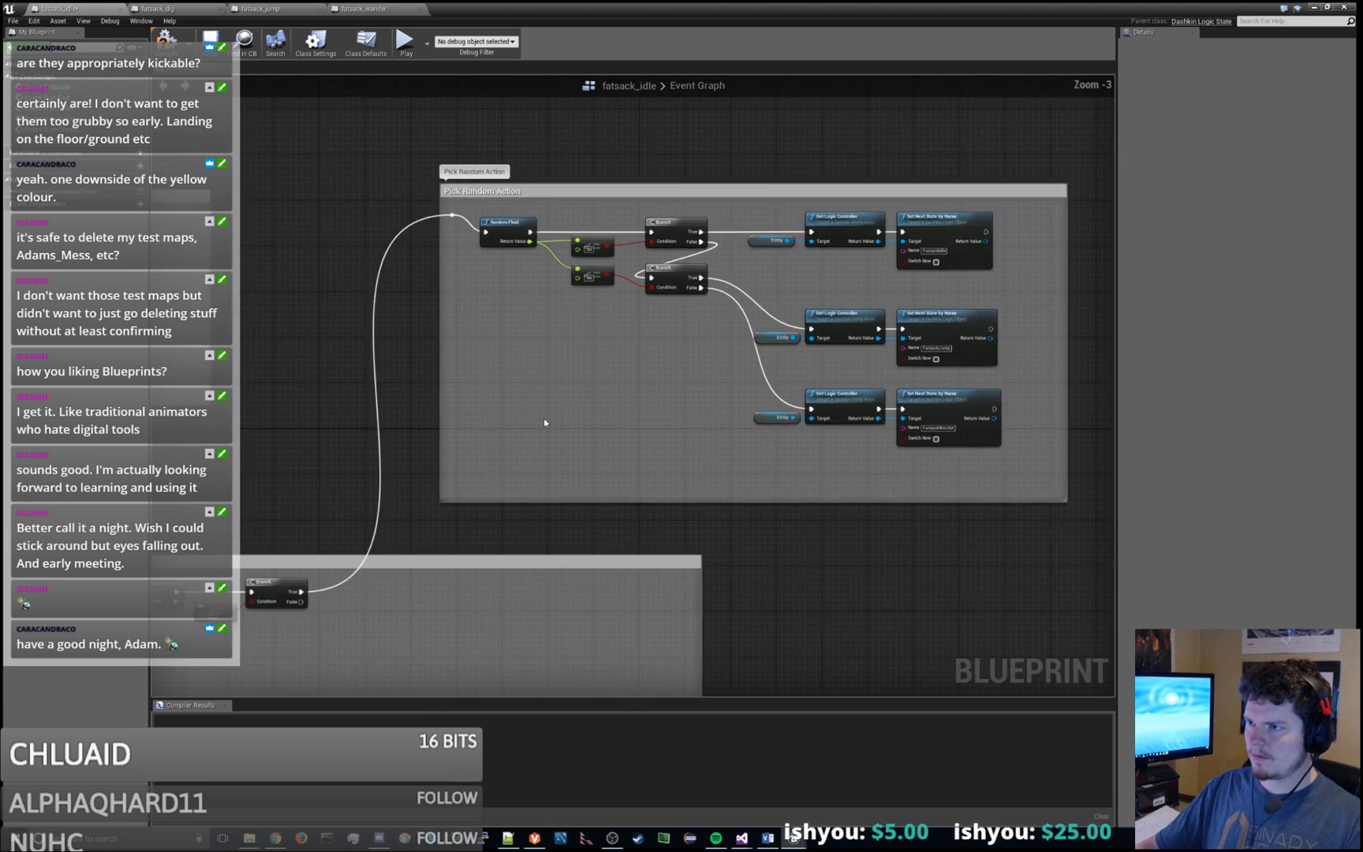
{"action": "scroll", "coordinate": [765, 541], "scroll_direction": "up", "scroll_amount": 2}
{"action": "scroll", "coordinate": [777, 543], "scroll_direction": "down", "scroll_amount": 1}
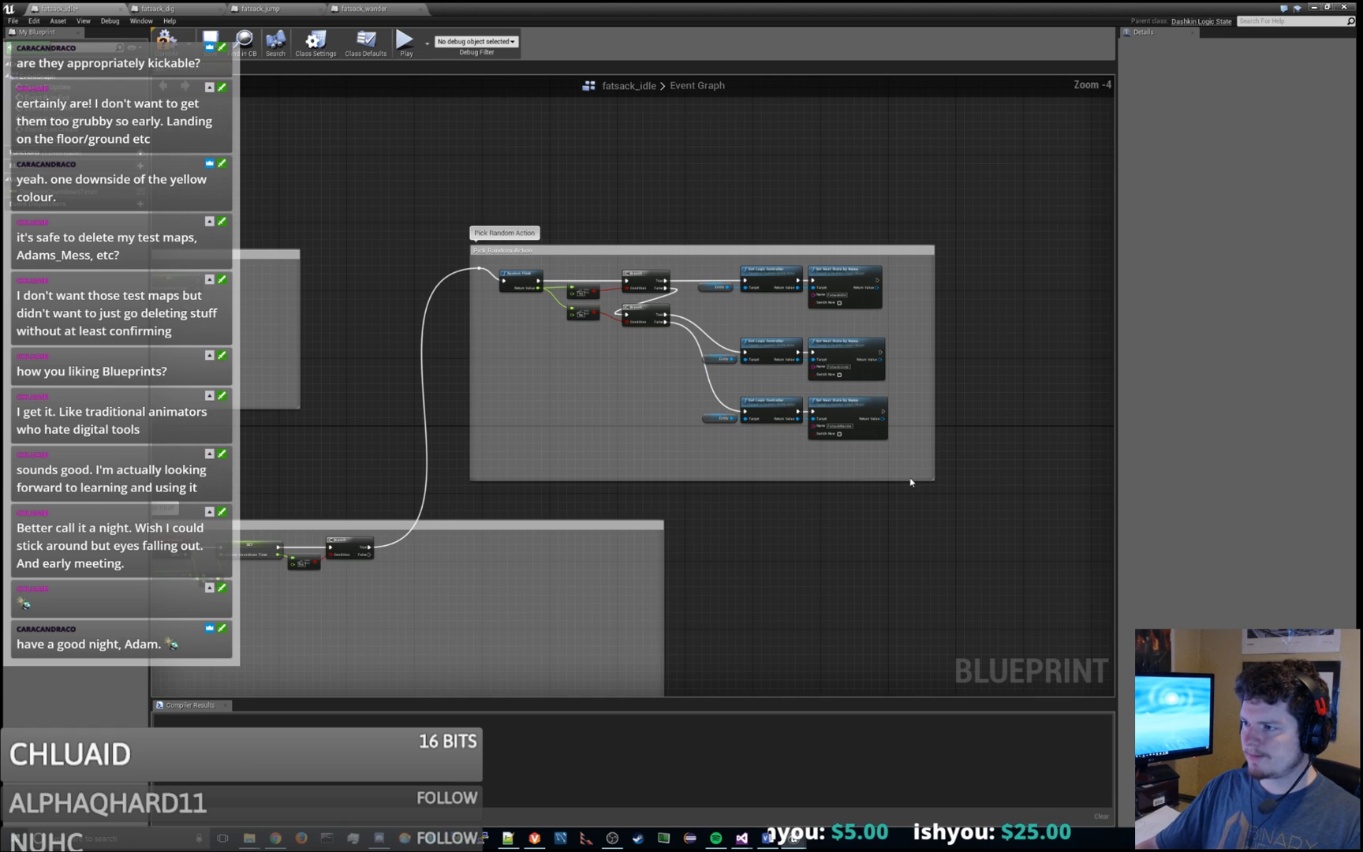
{"action": "left_click_drag", "start_coordinate": [932, 481], "coordinate": [915, 481]}
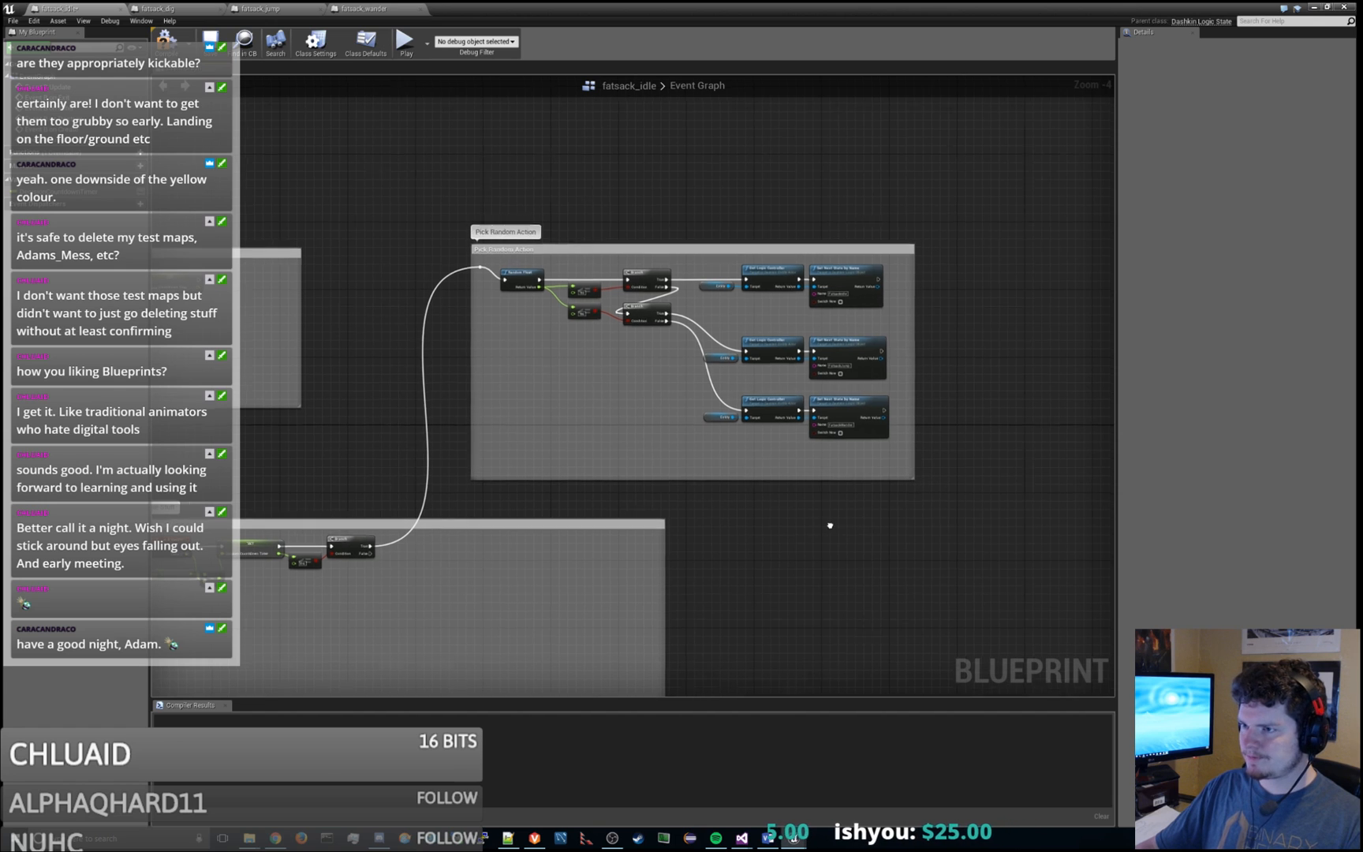
{"action": "right_click_drag", "start_coordinate": [827, 523], "coordinate": [951, 477]}
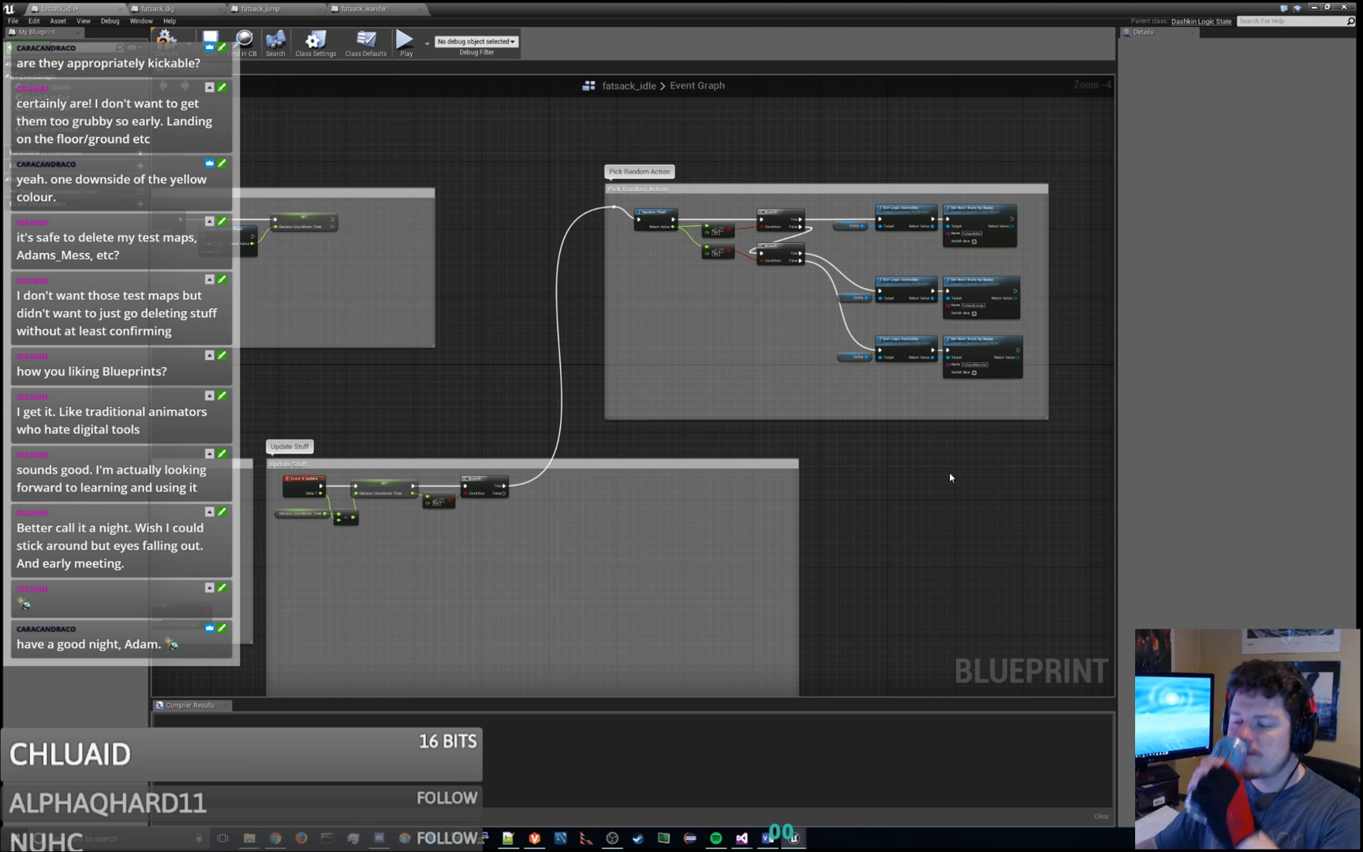
Step: Shift the Pick Random Action group up slightly and align the reroute node with the Random Float node's execution input
{"action": "left_click_drag", "start_coordinate": [756, 188], "coordinate": [755, 180]}
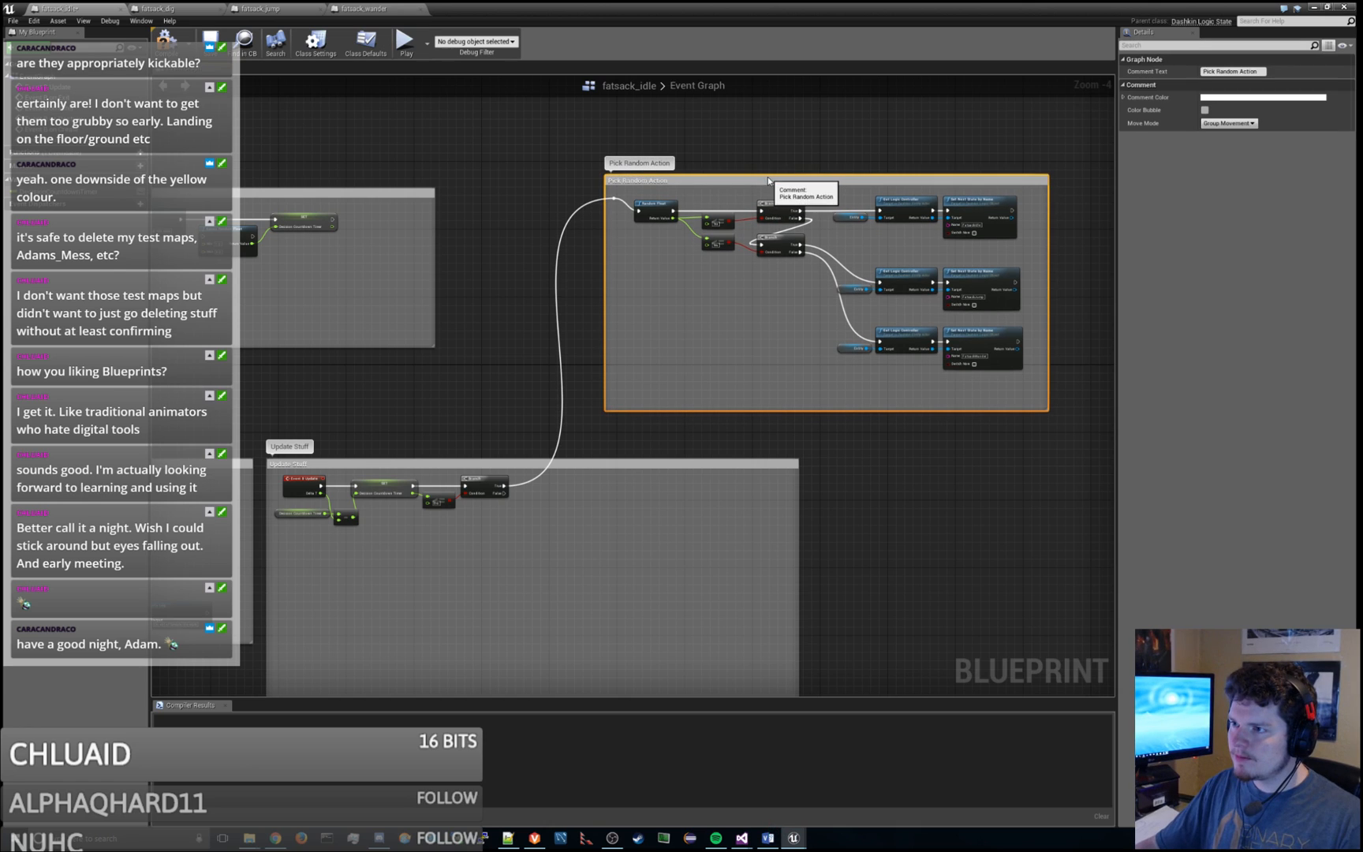
{"action": "left_click", "coordinate": [667, 209]}
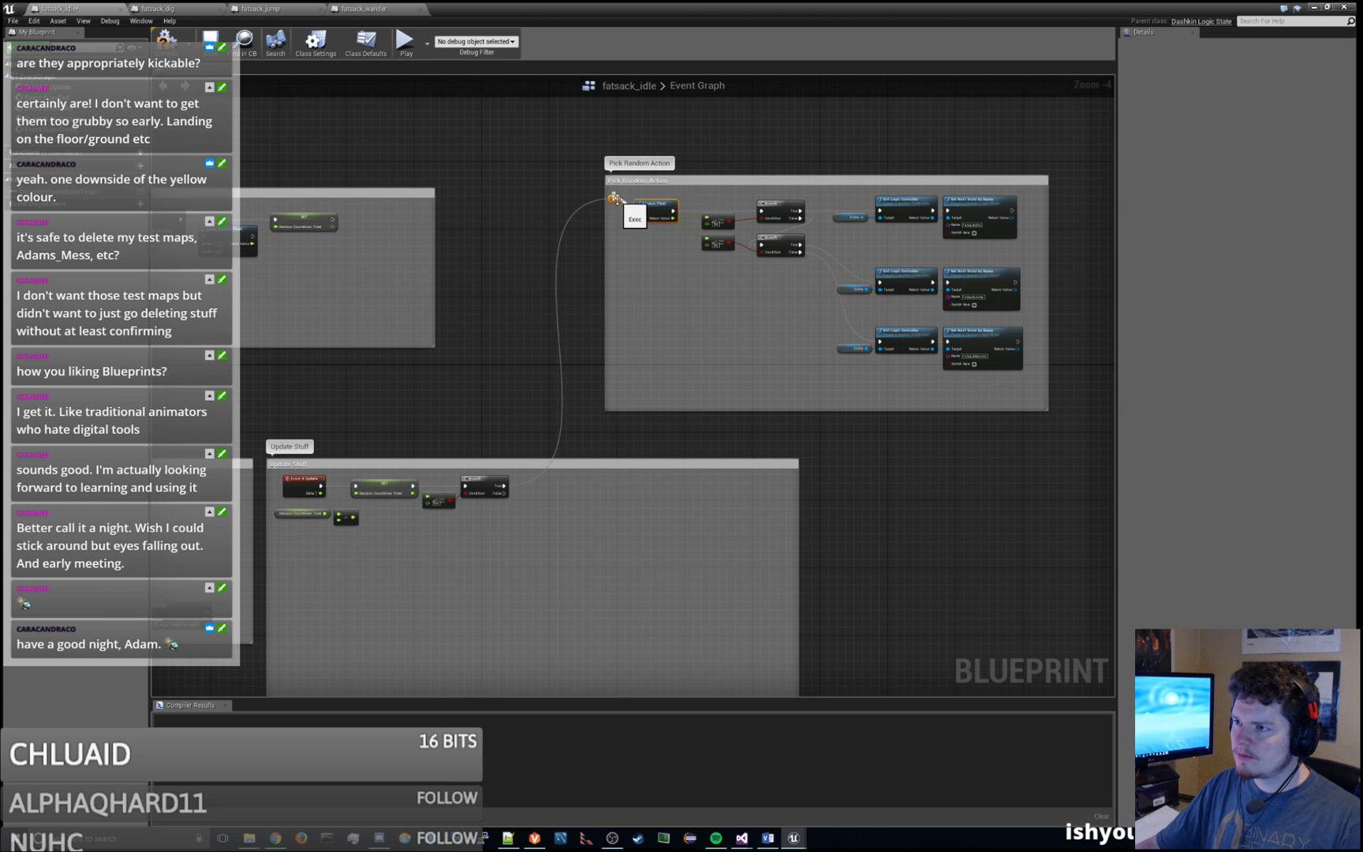
{"action": "left_click_drag", "start_coordinate": [616, 198], "coordinate": [619, 201]}
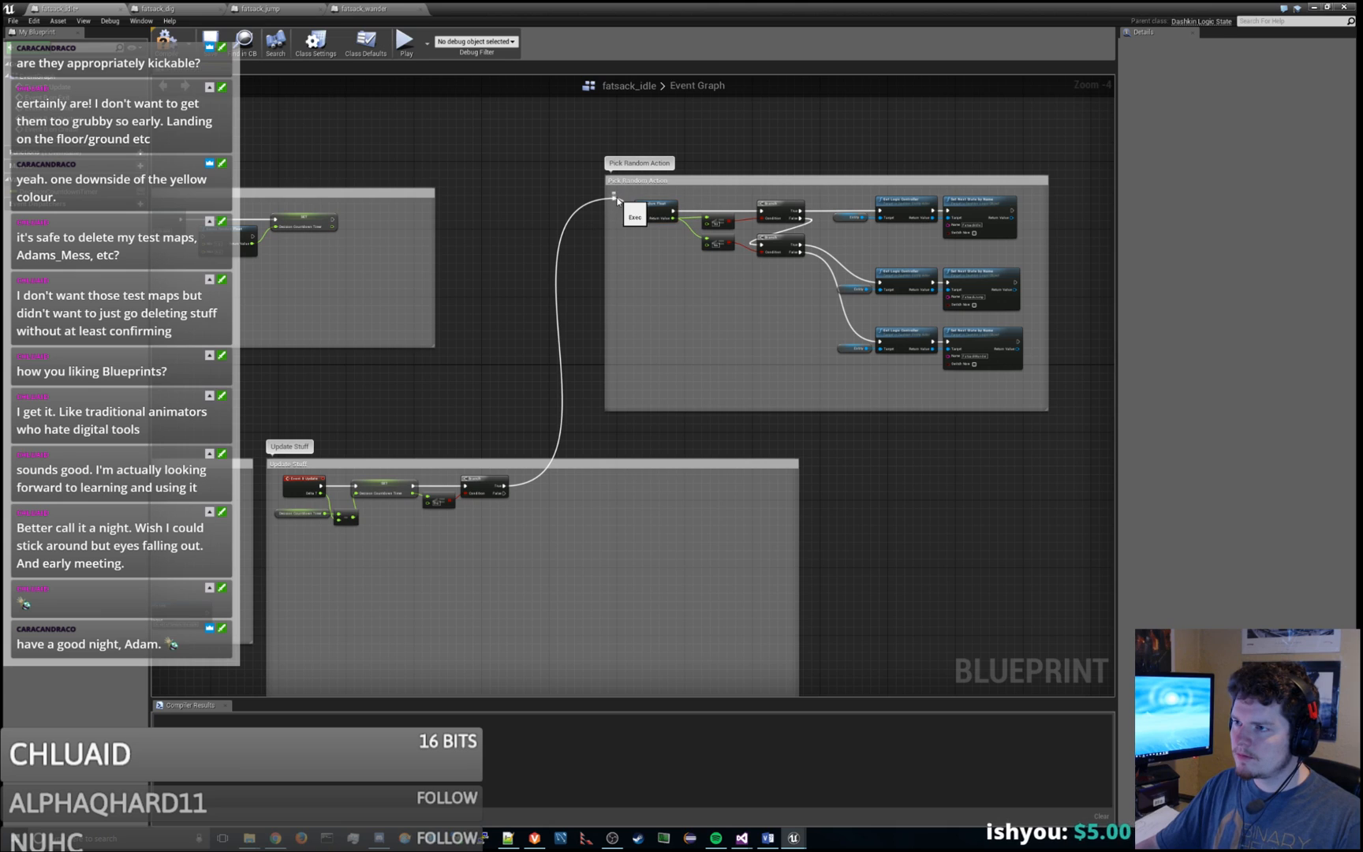
{"action": "left_click_drag", "start_coordinate": [616, 197], "coordinate": [619, 214]}
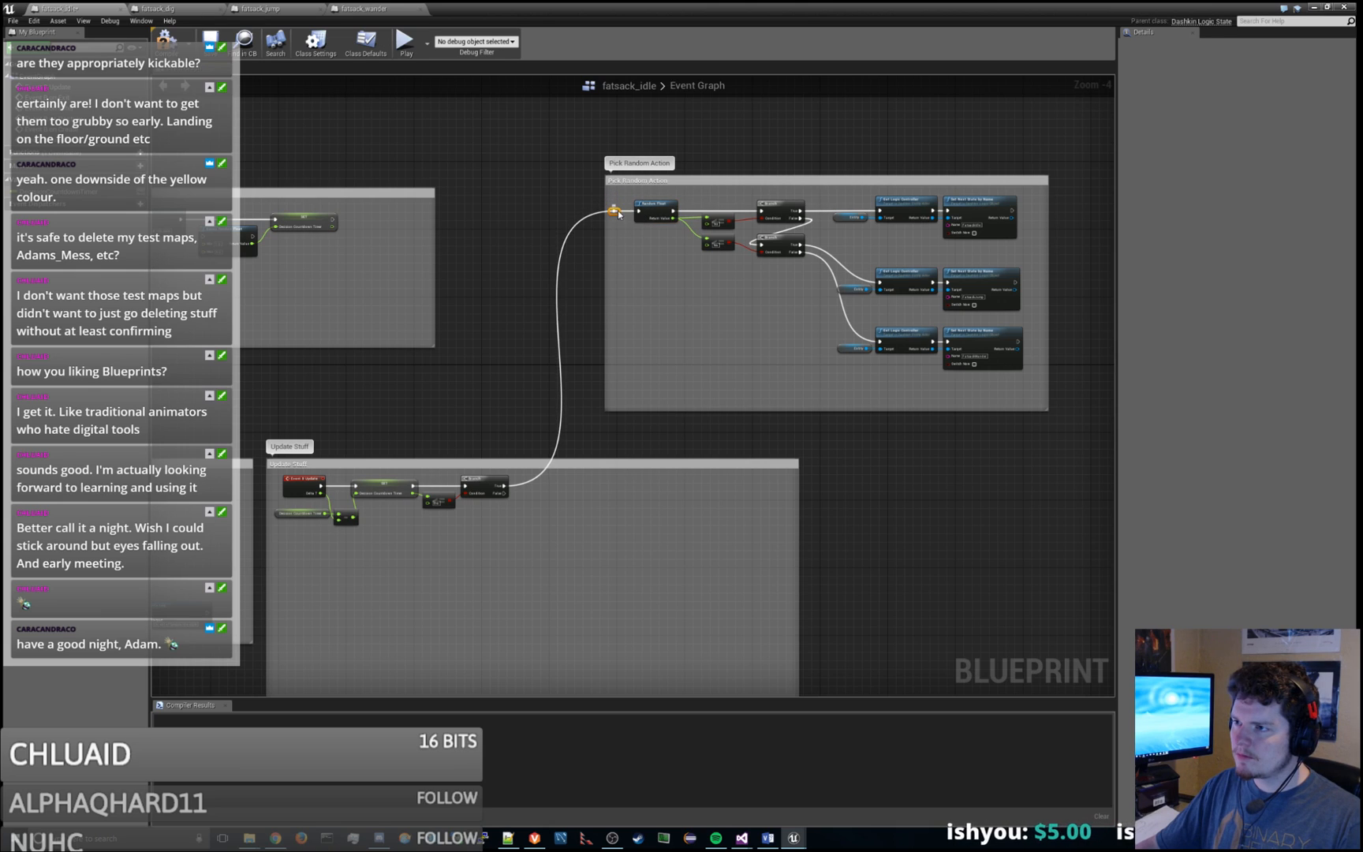
Step: Examine the On Enter, Update Stuff and Pick Random Action groups to check how the fatsack_idle nodes are wired
{"action": "right_click_drag", "start_coordinate": [593, 443], "coordinate": [391, 434]}
{"action": "scroll", "coordinate": [585, 340], "scroll_direction": "up", "scroll_amount": 3}
{"action": "scroll", "coordinate": [585, 339], "scroll_direction": "down", "scroll_amount": 2}
{"action": "right_click_drag", "start_coordinate": [472, 340], "coordinate": [824, 212]}
{"action": "scroll", "coordinate": [565, 284], "scroll_direction": "down", "scroll_amount": 1}
{"action": "right_click_drag", "start_coordinate": [578, 307], "coordinate": [629, 341]}
{"action": "scroll", "coordinate": [658, 232], "scroll_direction": "up", "scroll_amount": 3}
{"action": "scroll", "coordinate": [659, 233], "scroll_direction": "down", "scroll_amount": 2}
{"action": "scroll", "coordinate": [557, 309], "scroll_direction": "down", "scroll_amount": 3}
{"action": "scroll", "coordinate": [523, 291], "scroll_direction": "up", "scroll_amount": 2}
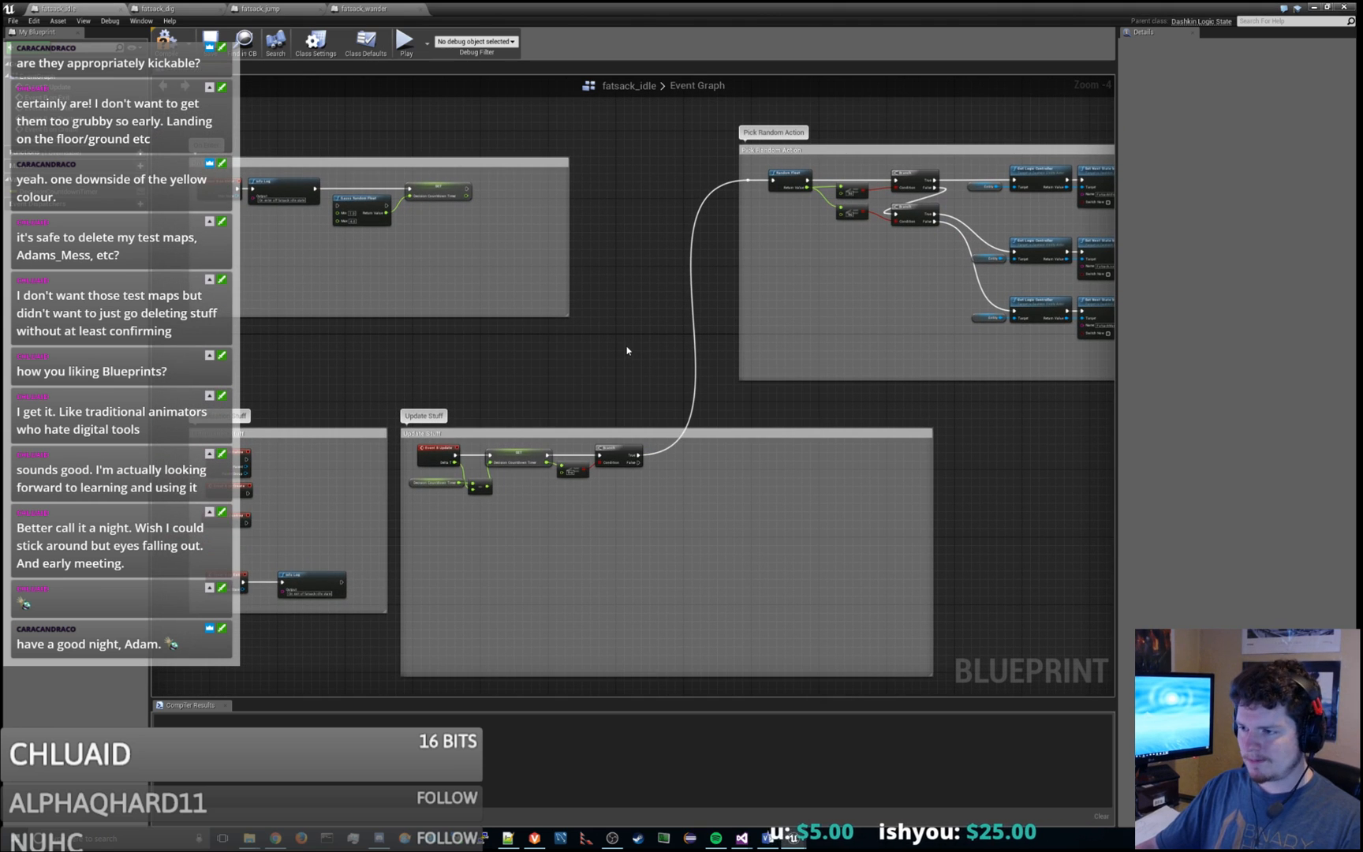
{"action": "scroll", "coordinate": [625, 355], "scroll_direction": "down", "scroll_amount": 2}
{"action": "scroll", "coordinate": [914, 389], "scroll_direction": "up", "scroll_amount": 3}
{"action": "right_click_drag", "start_coordinate": [718, 303], "coordinate": [973, 407]}
{"action": "scroll", "coordinate": [503, 384], "scroll_direction": "down", "scroll_amount": 2}
{"action": "right_click_drag", "start_coordinate": [415, 385], "coordinate": [527, 380]}
Step: Switch to the level editor, clear the log, playtest Camera_Test and read the logged fatsack state changes
{"action": "left_click_drag", "start_coordinate": [875, 8], "coordinate": [1361, 193]}
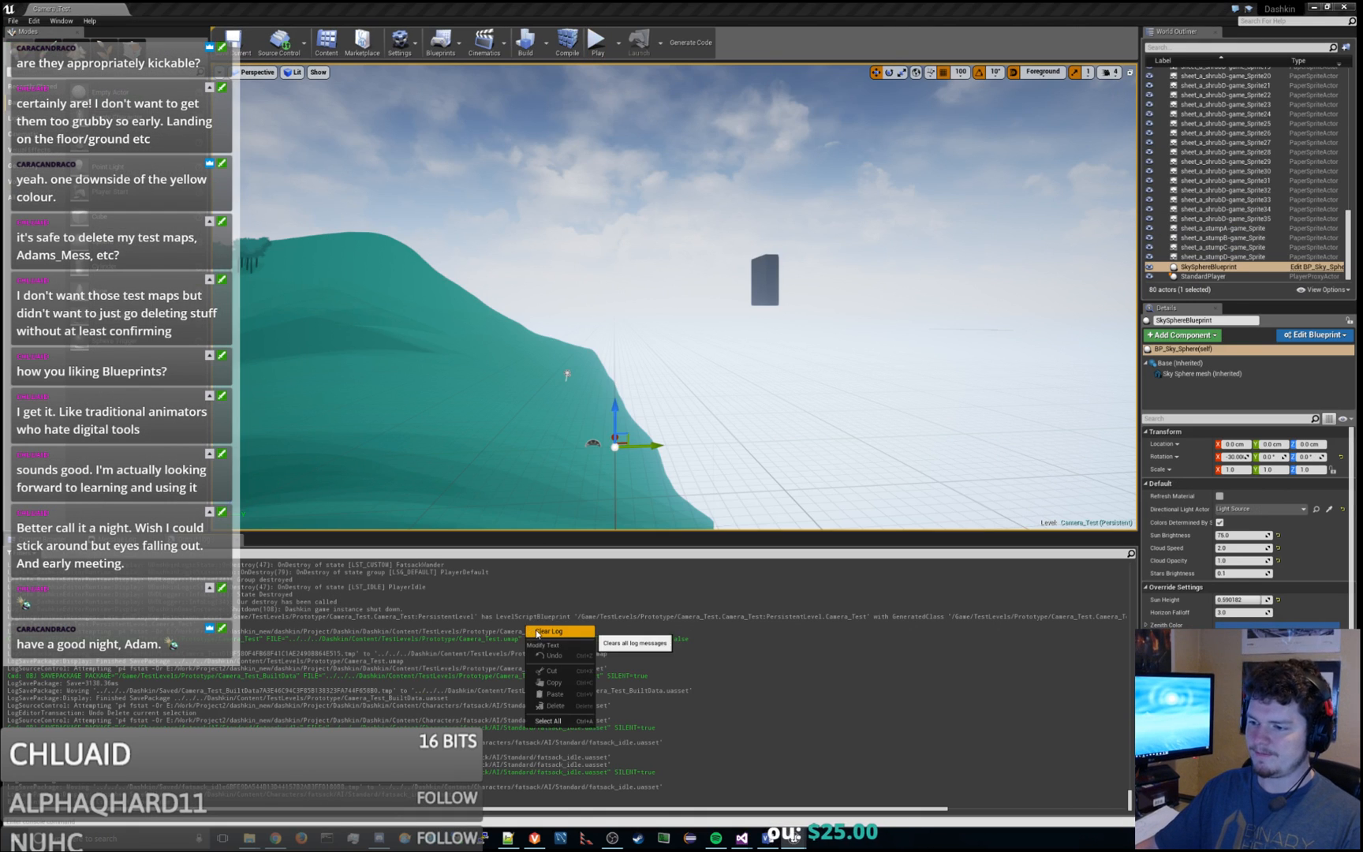
{"action": "left_click", "coordinate": [597, 44]}
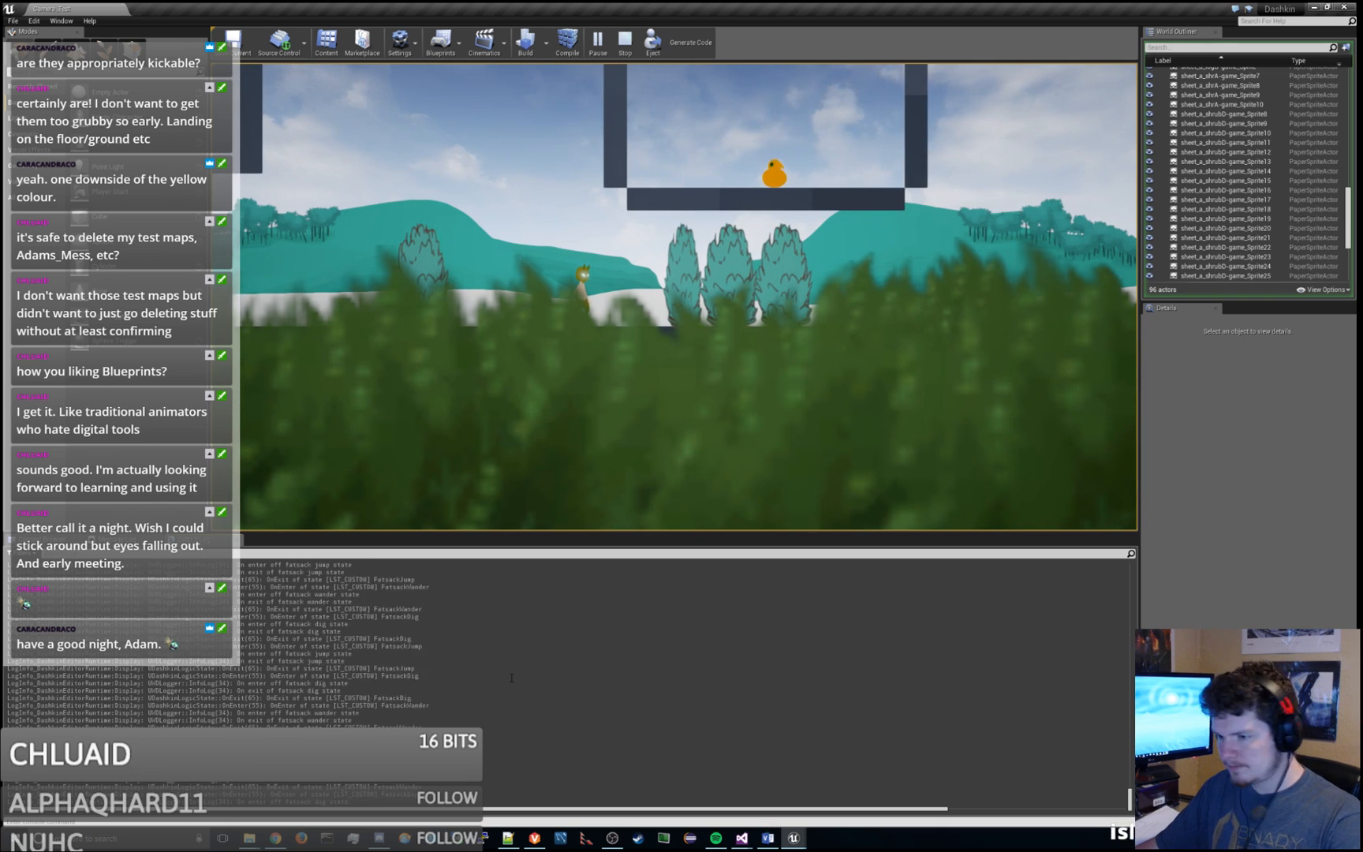
{"action": "key", "text": "Escape"}
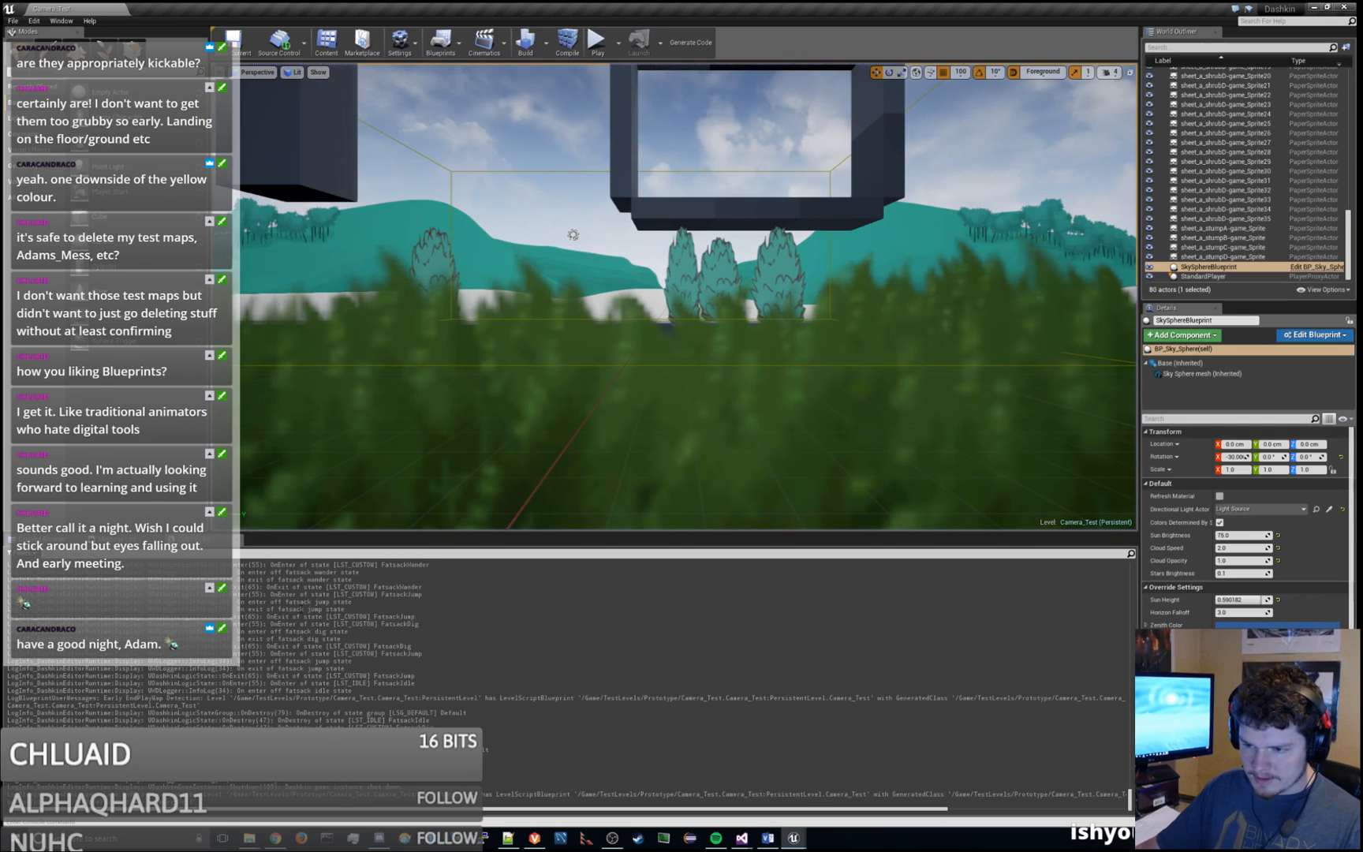
{"action": "scroll", "coordinate": [388, 654], "scroll_direction": "up", "scroll_amount": 5}
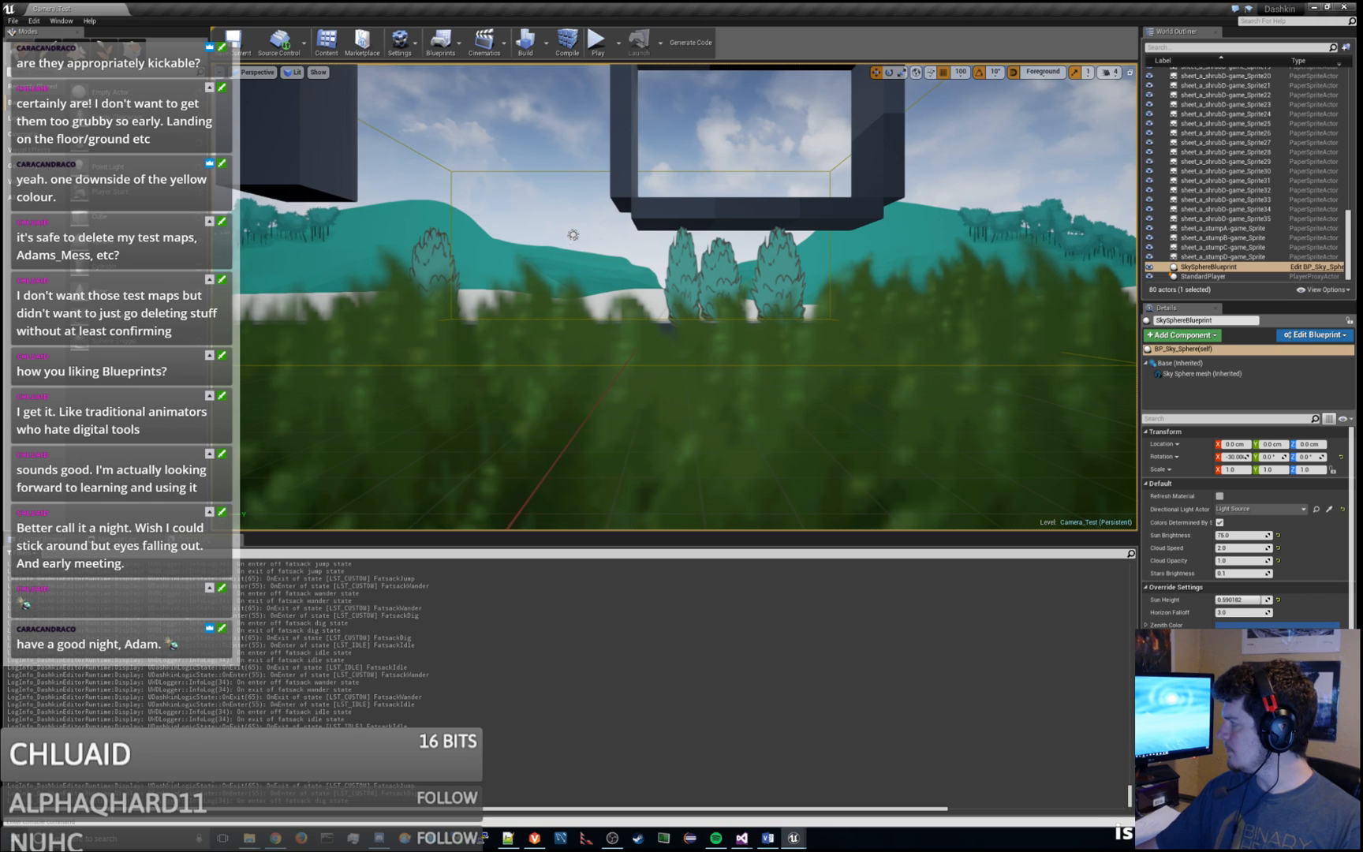
Step: Run fatsack_idle with a temporary breakpoint on On Enter's Decision Countdown Timer SET node, inspect its input value, and remove the breakpoint
{"action": "key", "text": "alt+Tab"}
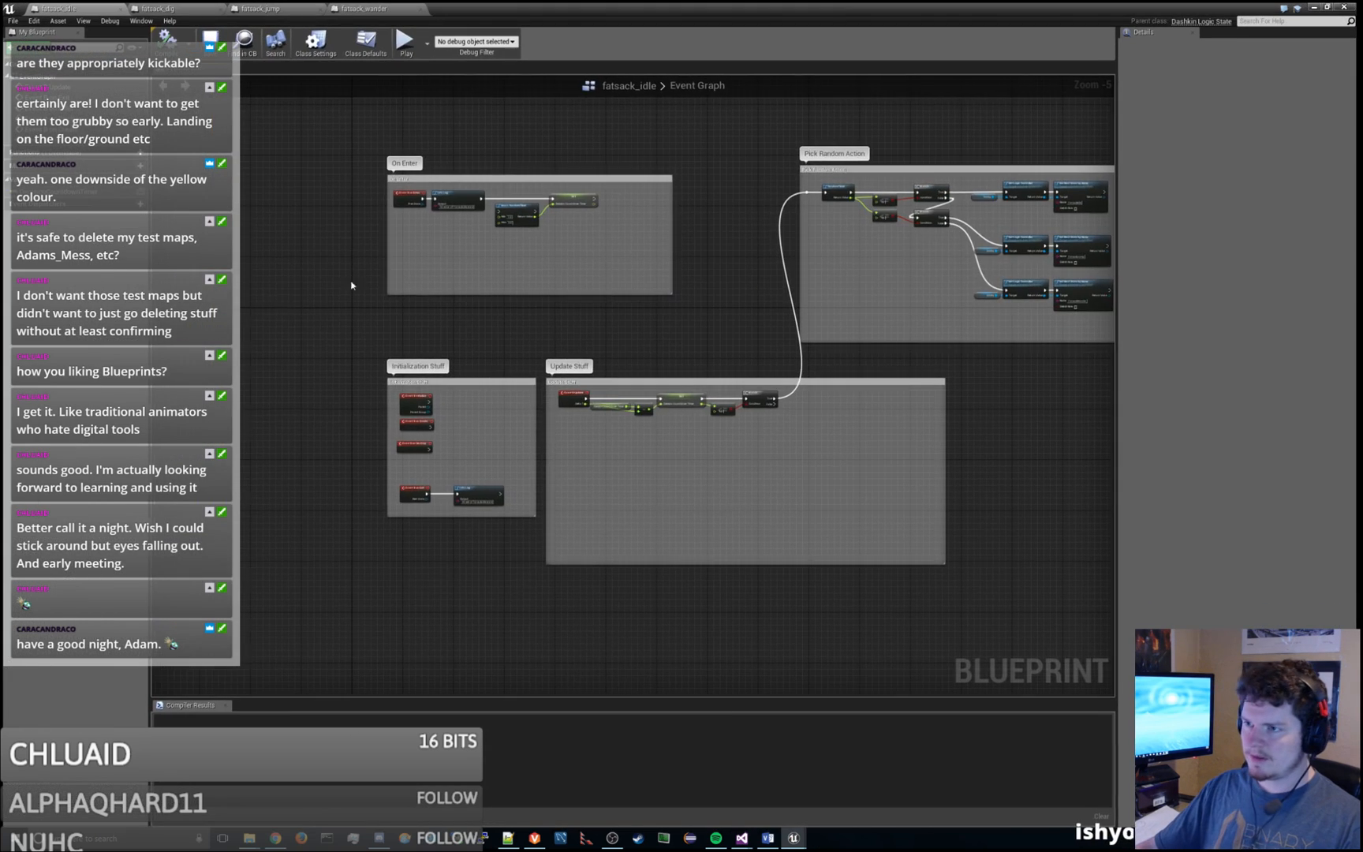
{"action": "scroll", "coordinate": [571, 234], "scroll_direction": "up", "scroll_amount": 5}
{"action": "scroll", "coordinate": [557, 242], "scroll_direction": "down", "scroll_amount": 2}
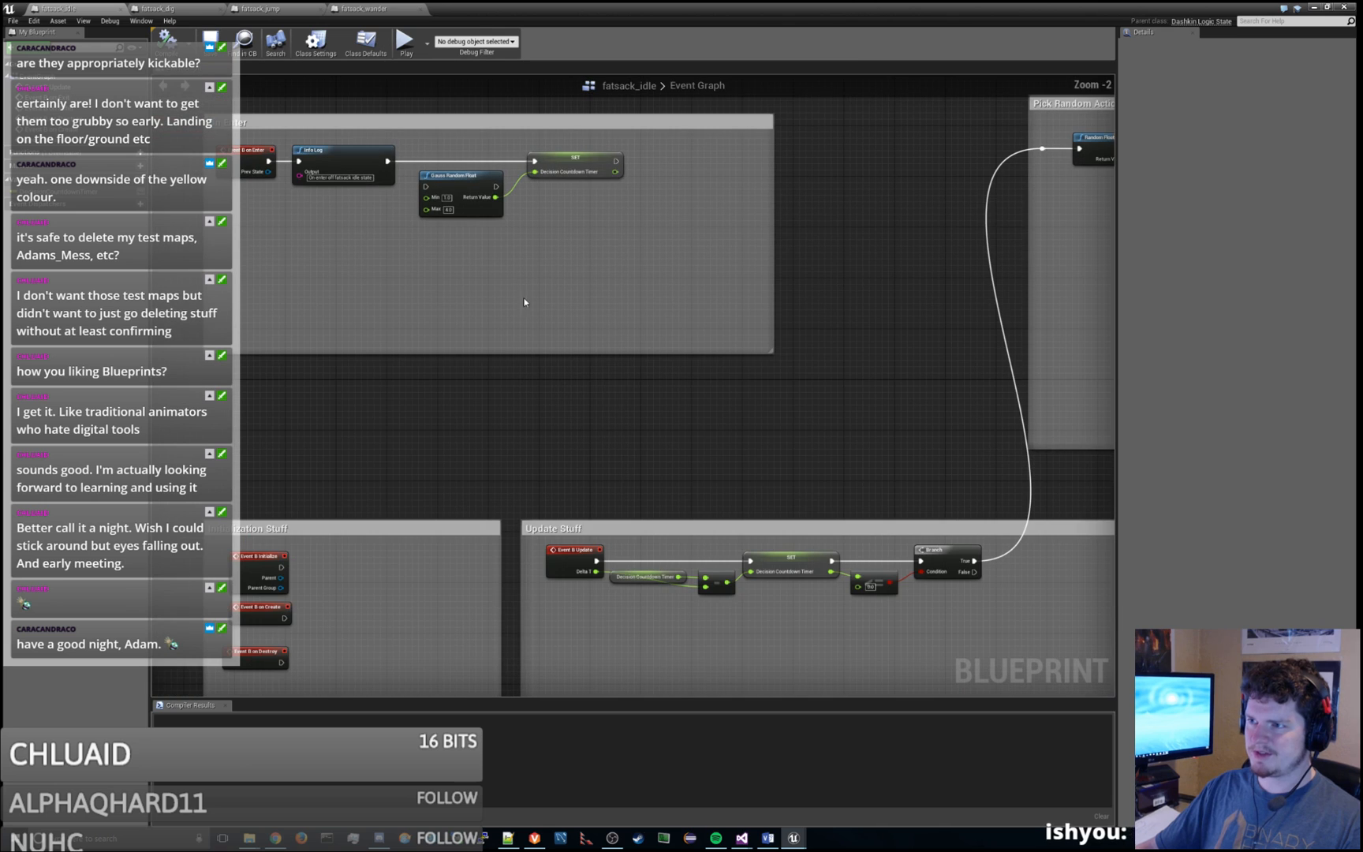
{"action": "left_click", "coordinate": [574, 164]}
{"action": "key", "text": "F9"}
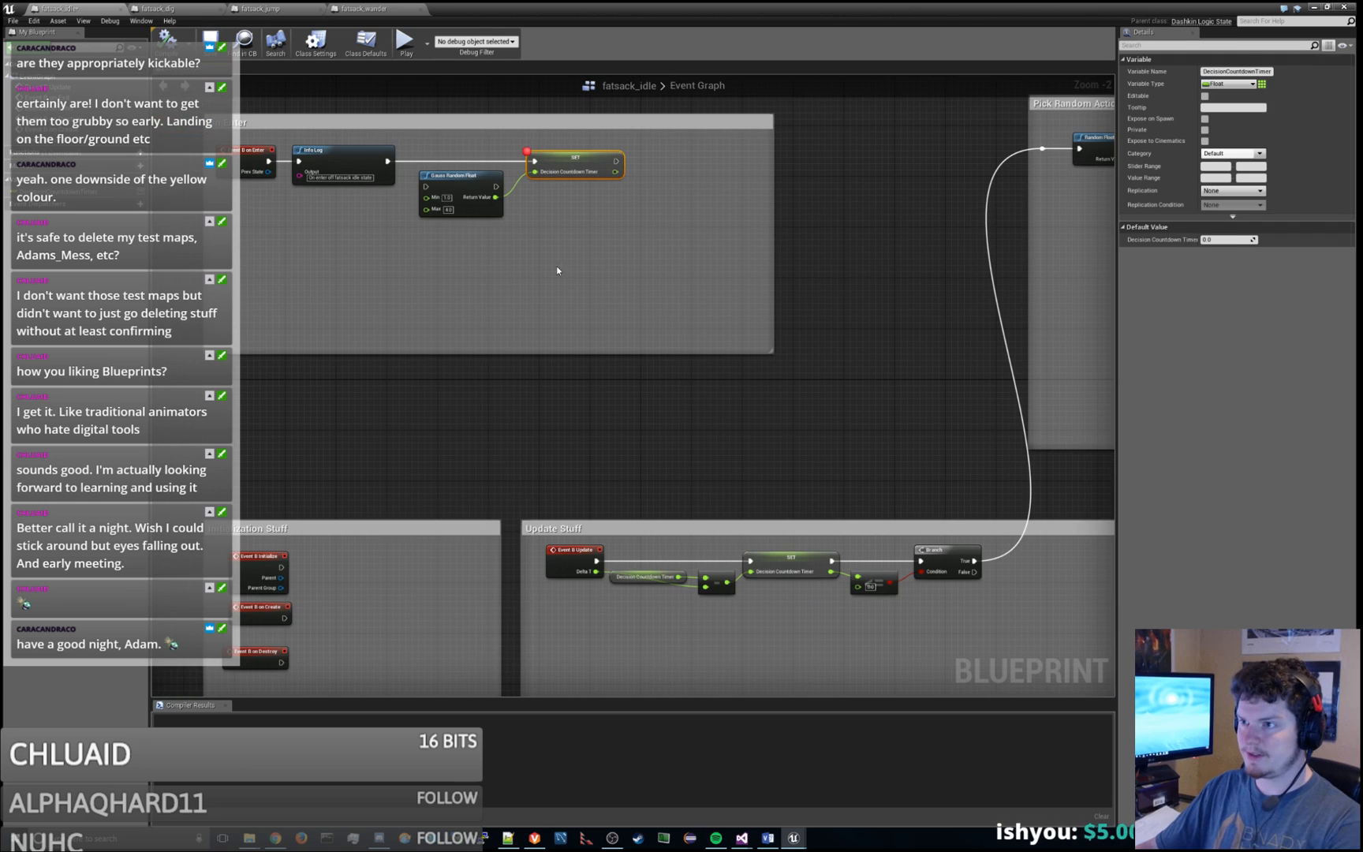
{"action": "left_click", "coordinate": [405, 39]}
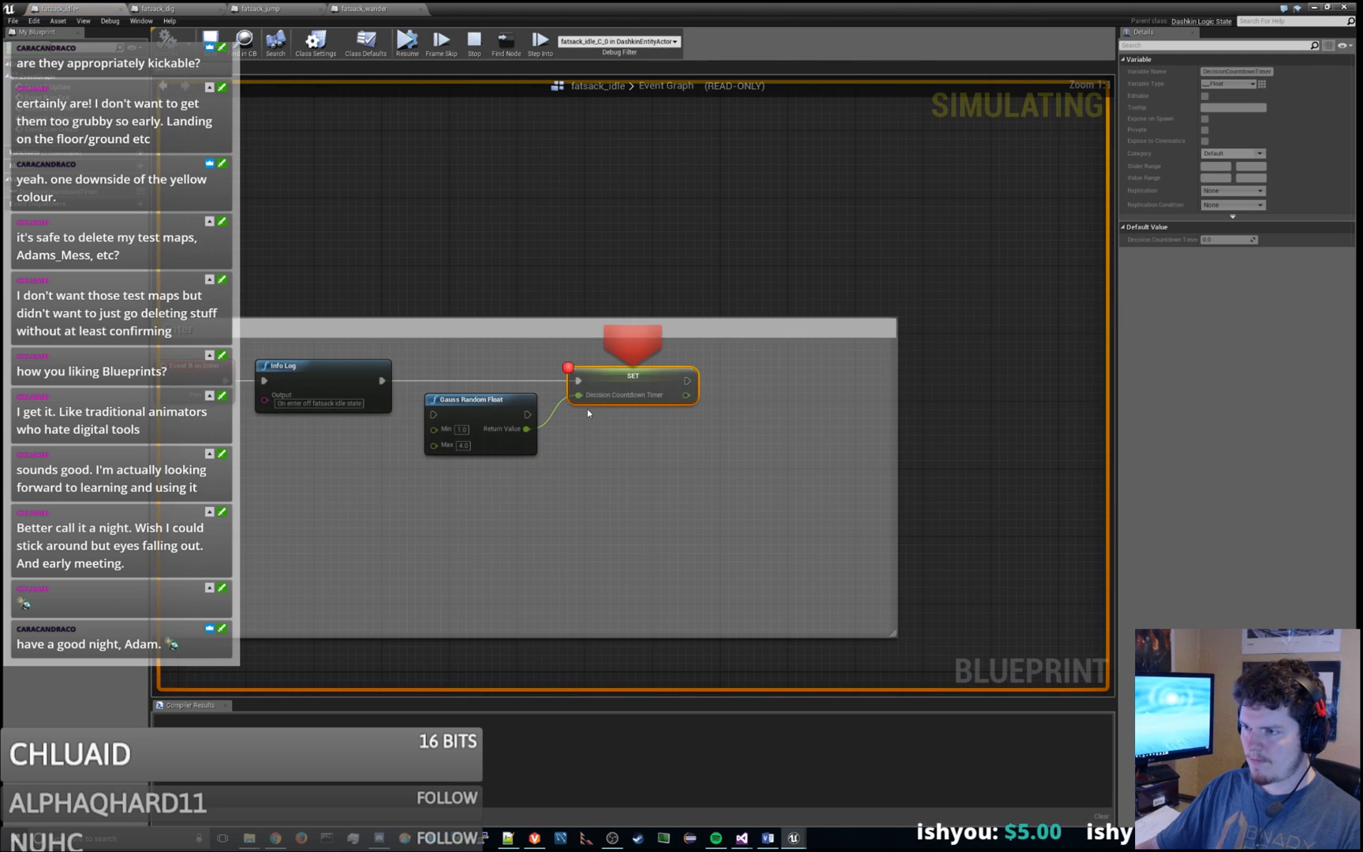
{"action": "mouse_move", "coordinate": [588, 396]}
{"action": "mouse_move", "coordinate": [521, 433]}
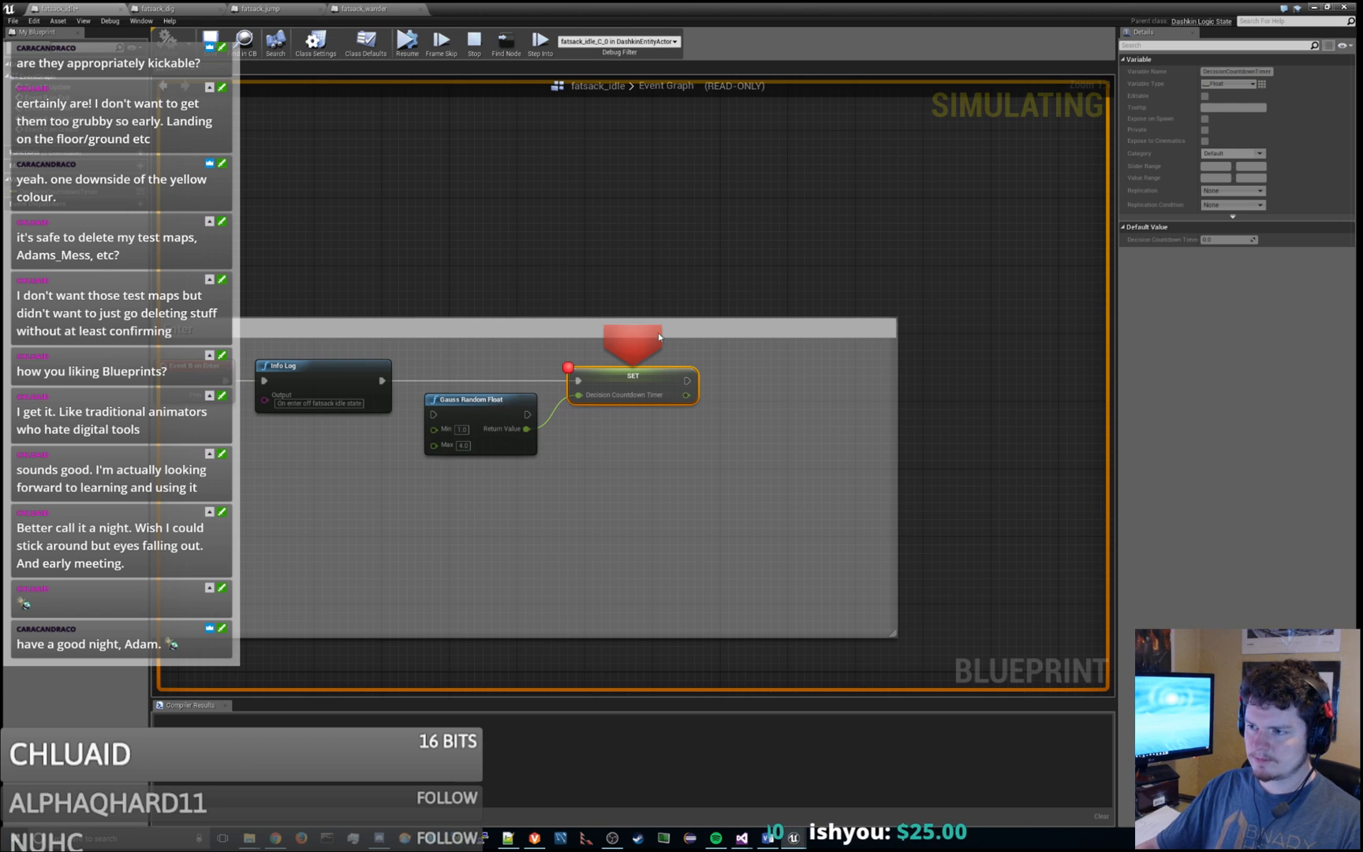
{"action": "left_click", "coordinate": [472, 43]}
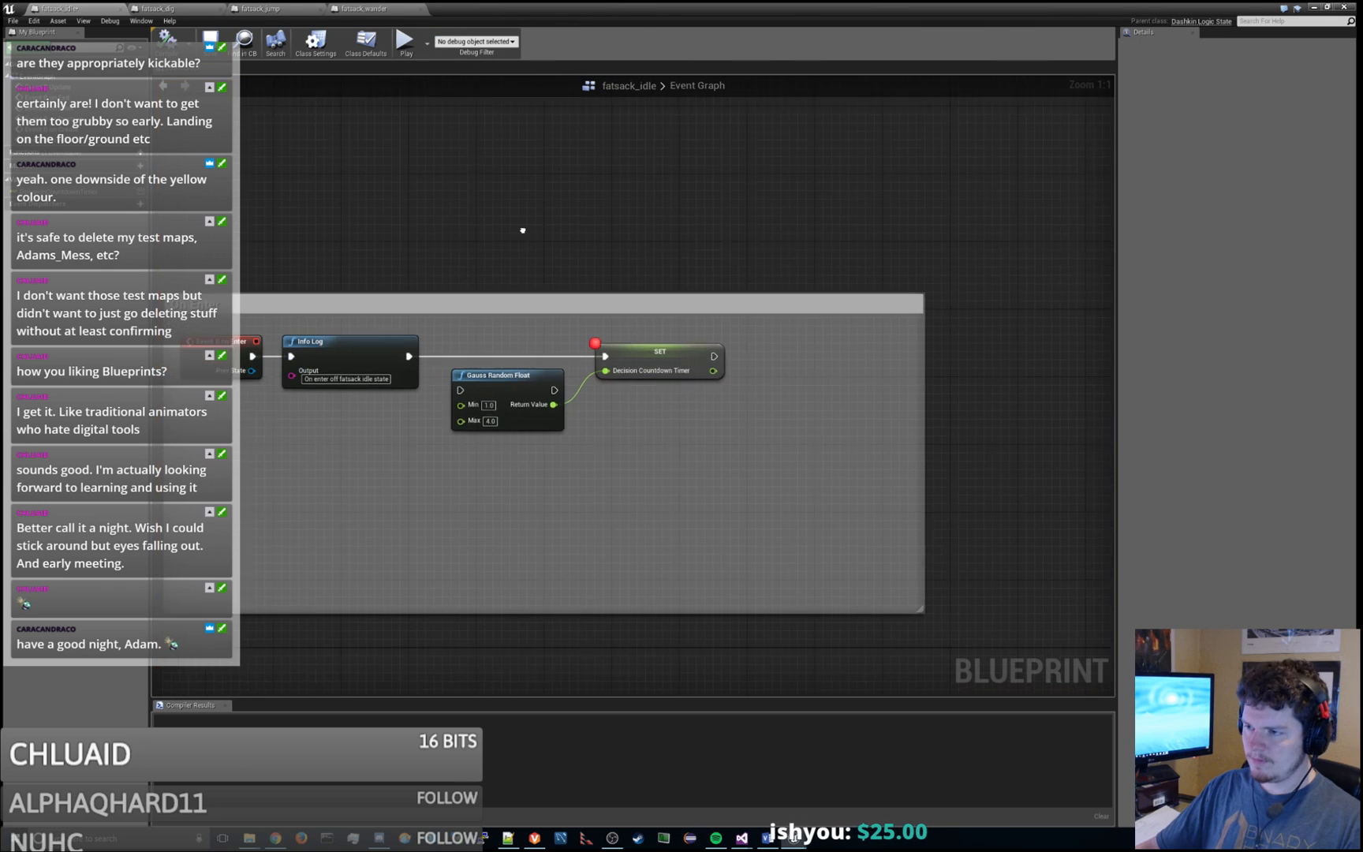
{"action": "left_click", "coordinate": [667, 308]}
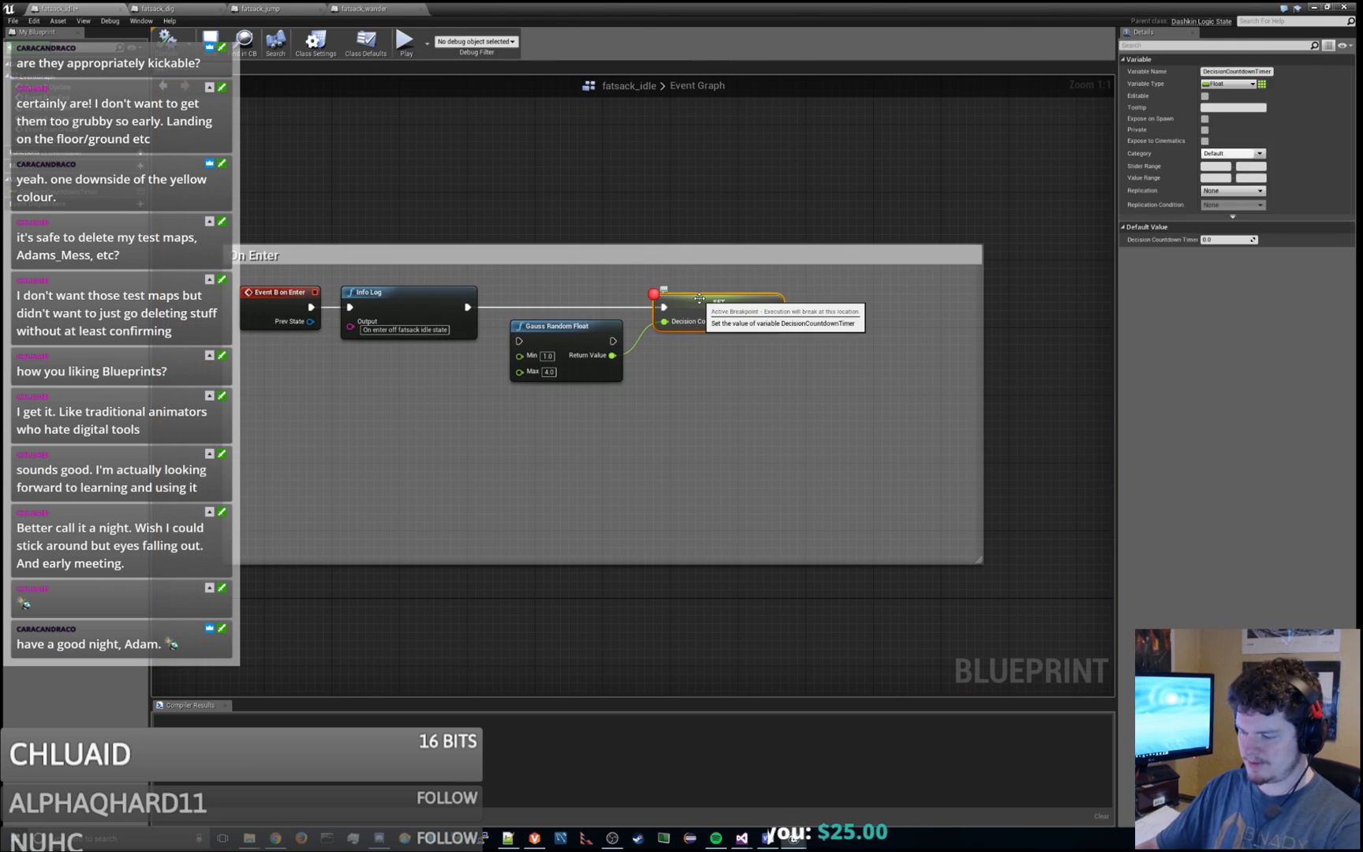
Step: Rewire On Enter's execution from Info Log through Gauss Random Float into the SET node, align the nodes in a row, and save fatsack_idle
{"action": "left_click", "coordinate": [610, 308]}
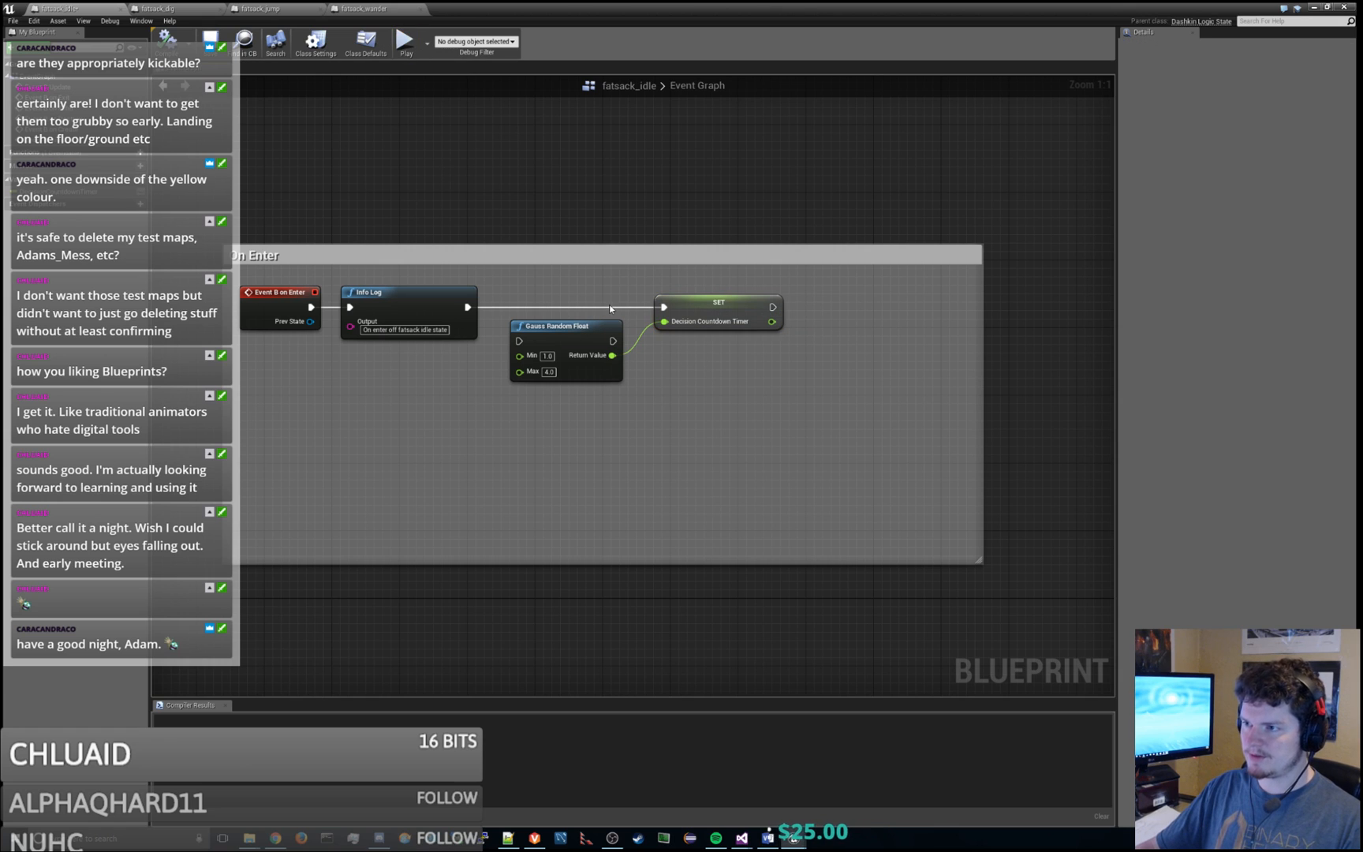
{"action": "left_click_drag", "start_coordinate": [694, 302], "coordinate": [694, 336]}
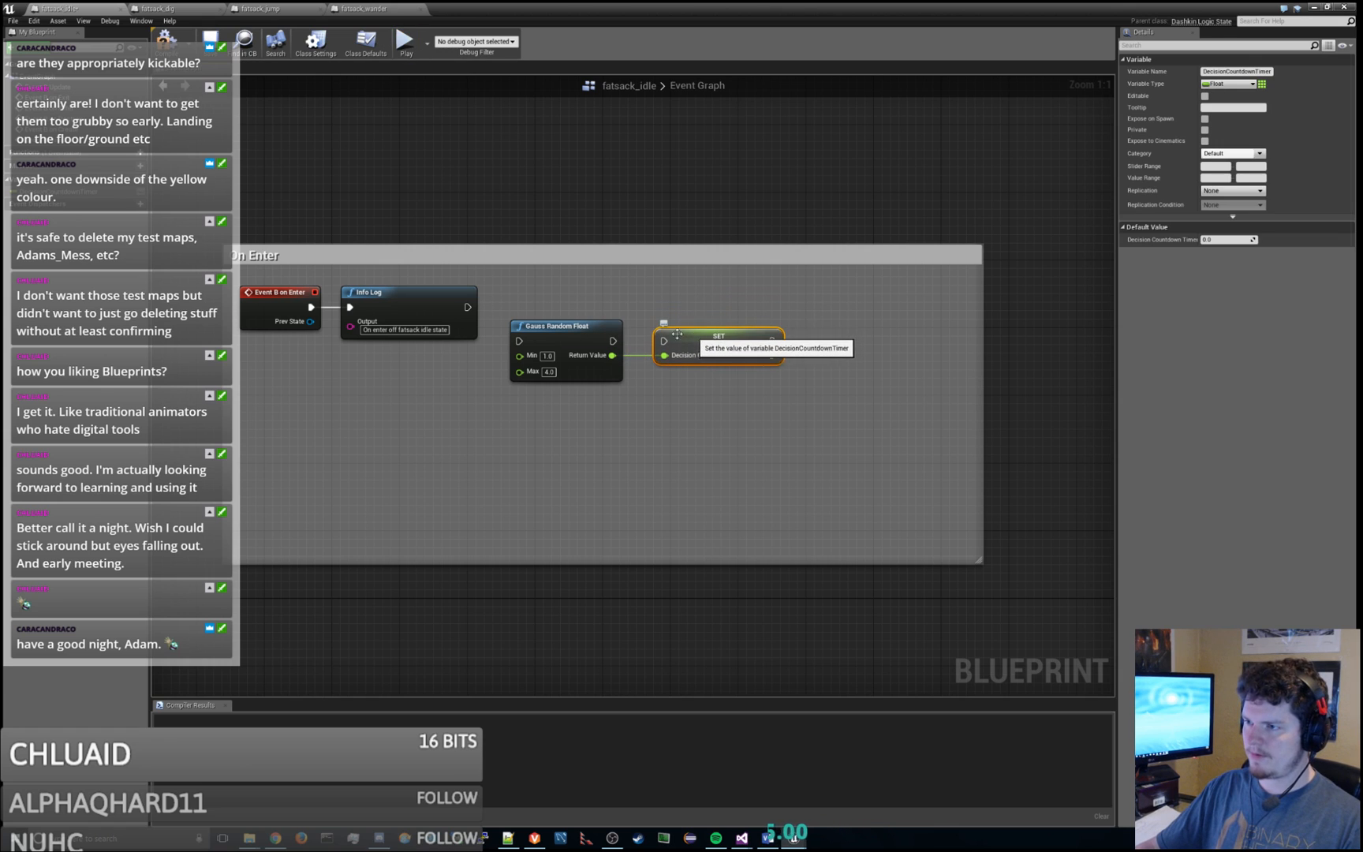
{"action": "left_click_drag", "start_coordinate": [611, 342], "coordinate": [662, 344]}
{"action": "left_click_drag", "start_coordinate": [473, 310], "coordinate": [580, 298]}
{"action": "left_click", "coordinate": [568, 327], "text": "ctrl"}
{"action": "left_click", "coordinate": [682, 195]}
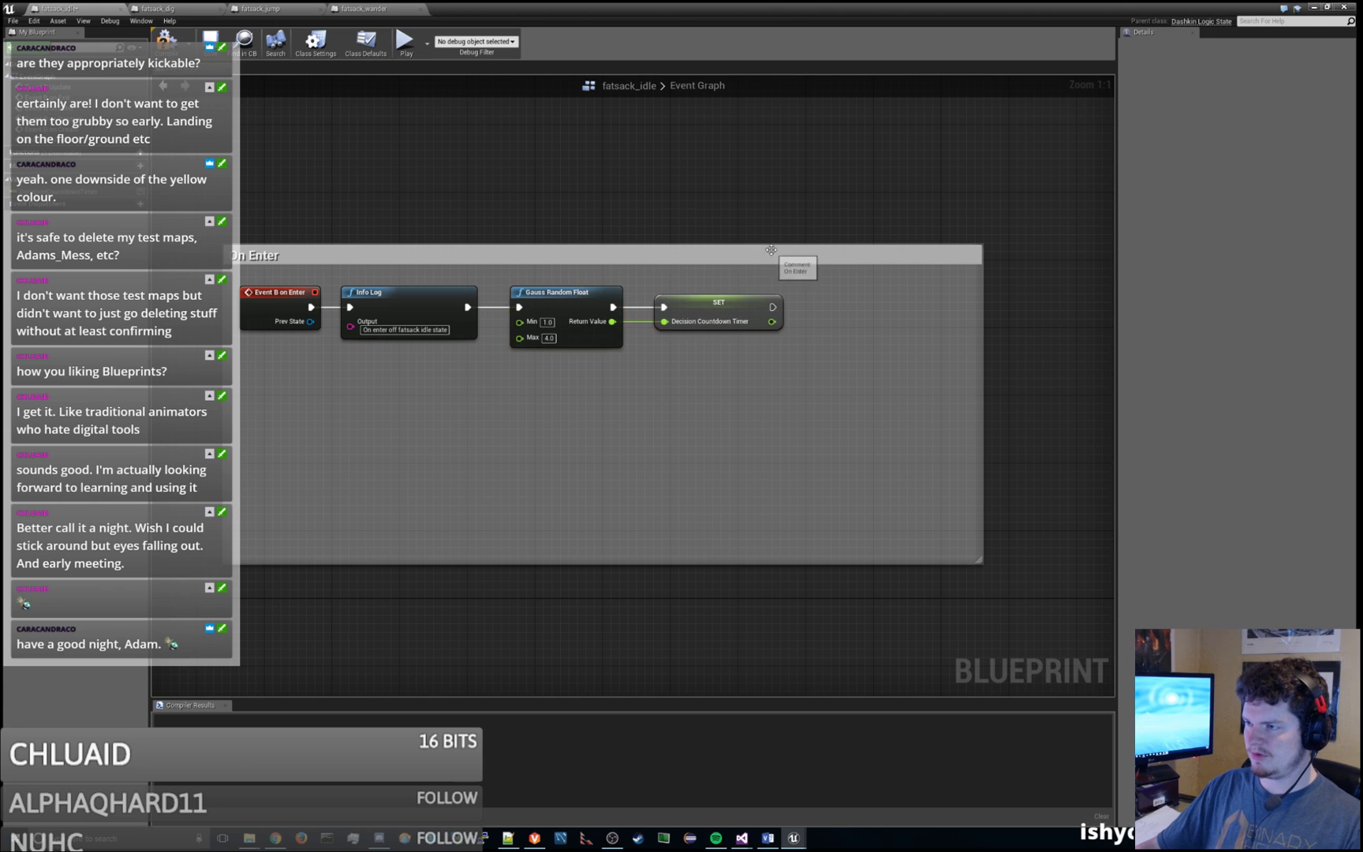
{"action": "scroll", "coordinate": [769, 264], "scroll_direction": "down", "scroll_amount": 3}
{"action": "key", "text": "ctrl+s"}
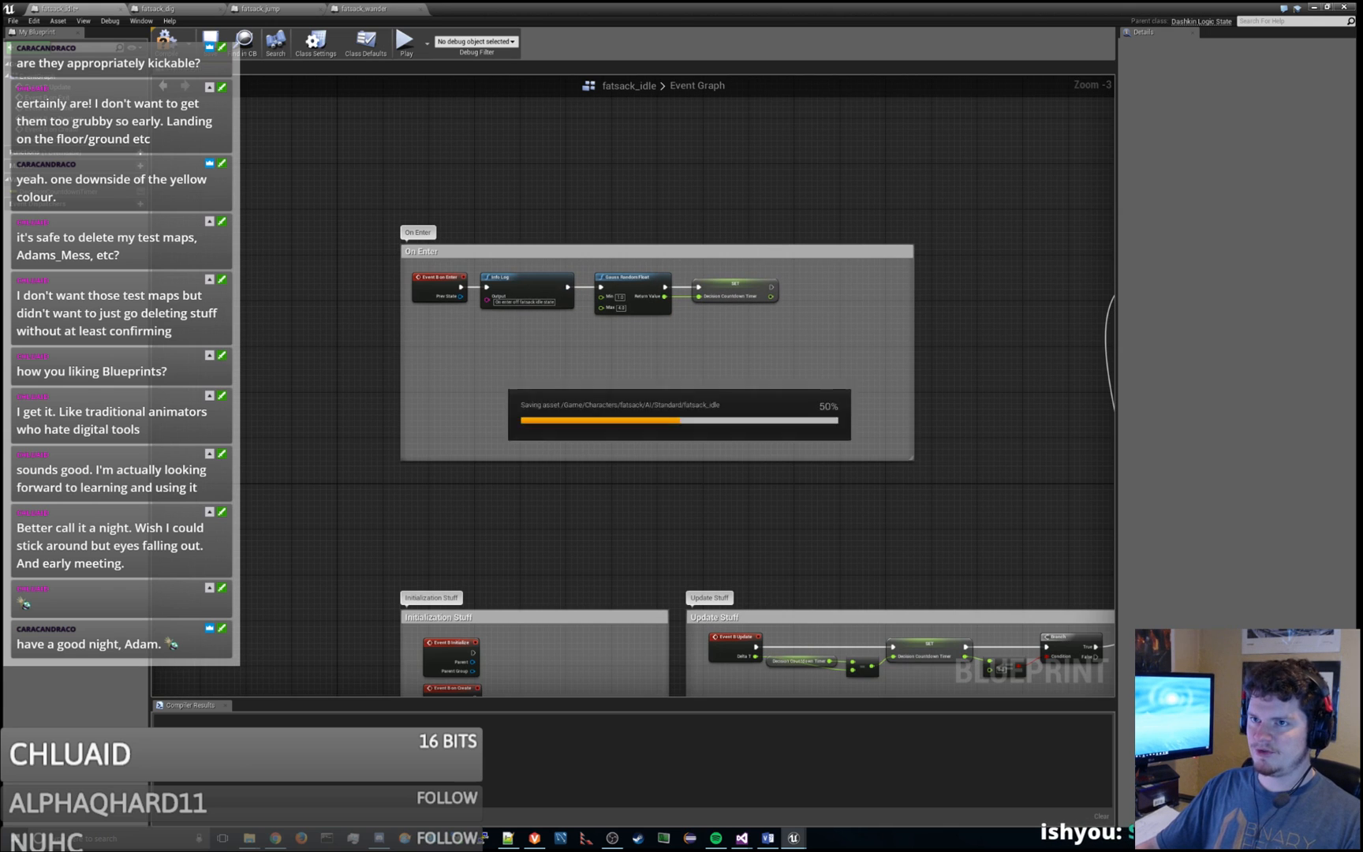
Step: Playtest Camera_Test again with a cleared log and check the fatsack's idle, dig, jump and wander transitions
{"action": "scroll", "coordinate": [717, 201], "scroll_direction": "down", "scroll_amount": 1}
{"action": "right_click_drag", "start_coordinate": [935, 276], "coordinate": [818, 277]}
{"action": "scroll", "coordinate": [688, 271], "scroll_direction": "up", "scroll_amount": 1}
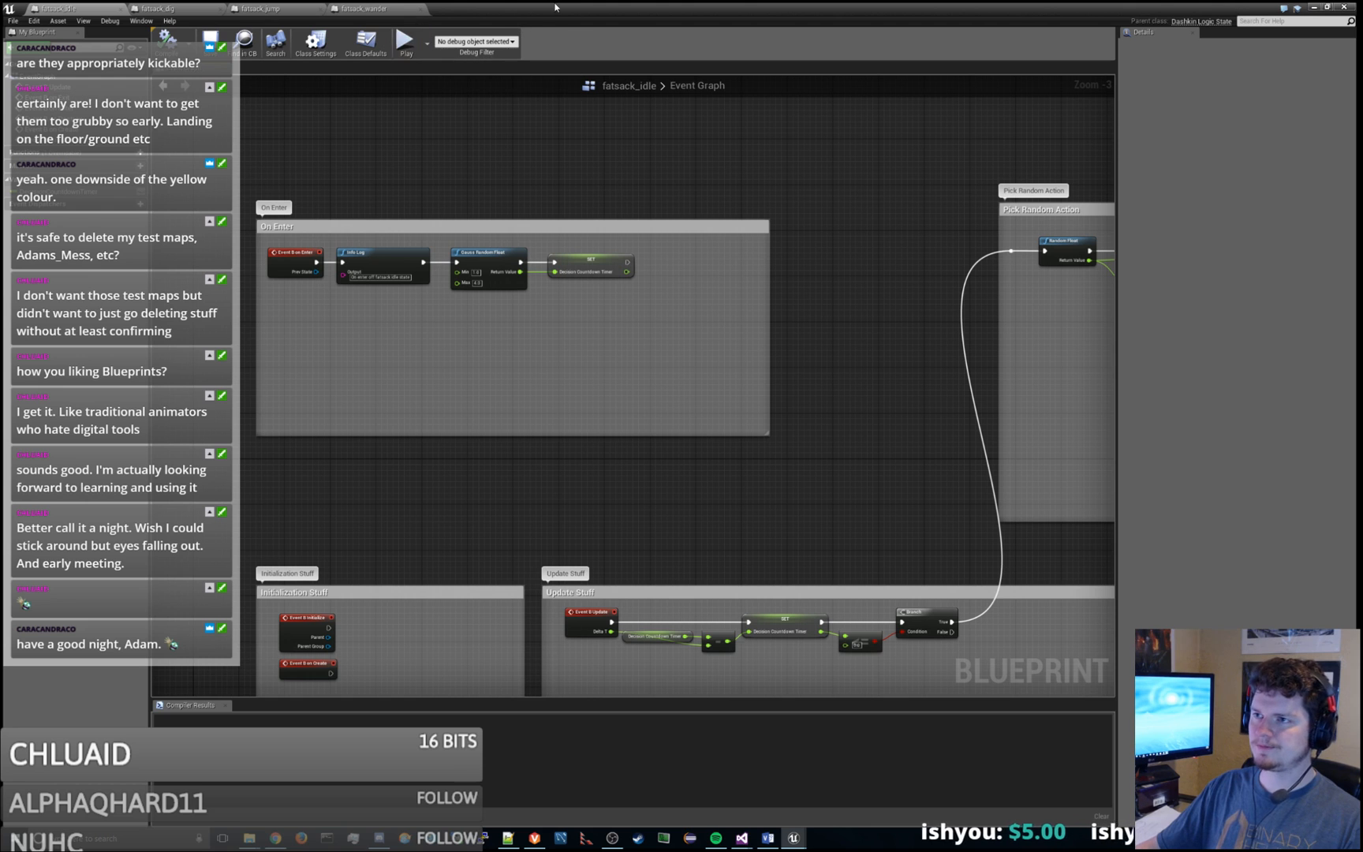
{"action": "left_click_drag", "start_coordinate": [555, 7], "coordinate": [1362, 87]}
{"action": "key", "text": "alt+p"}
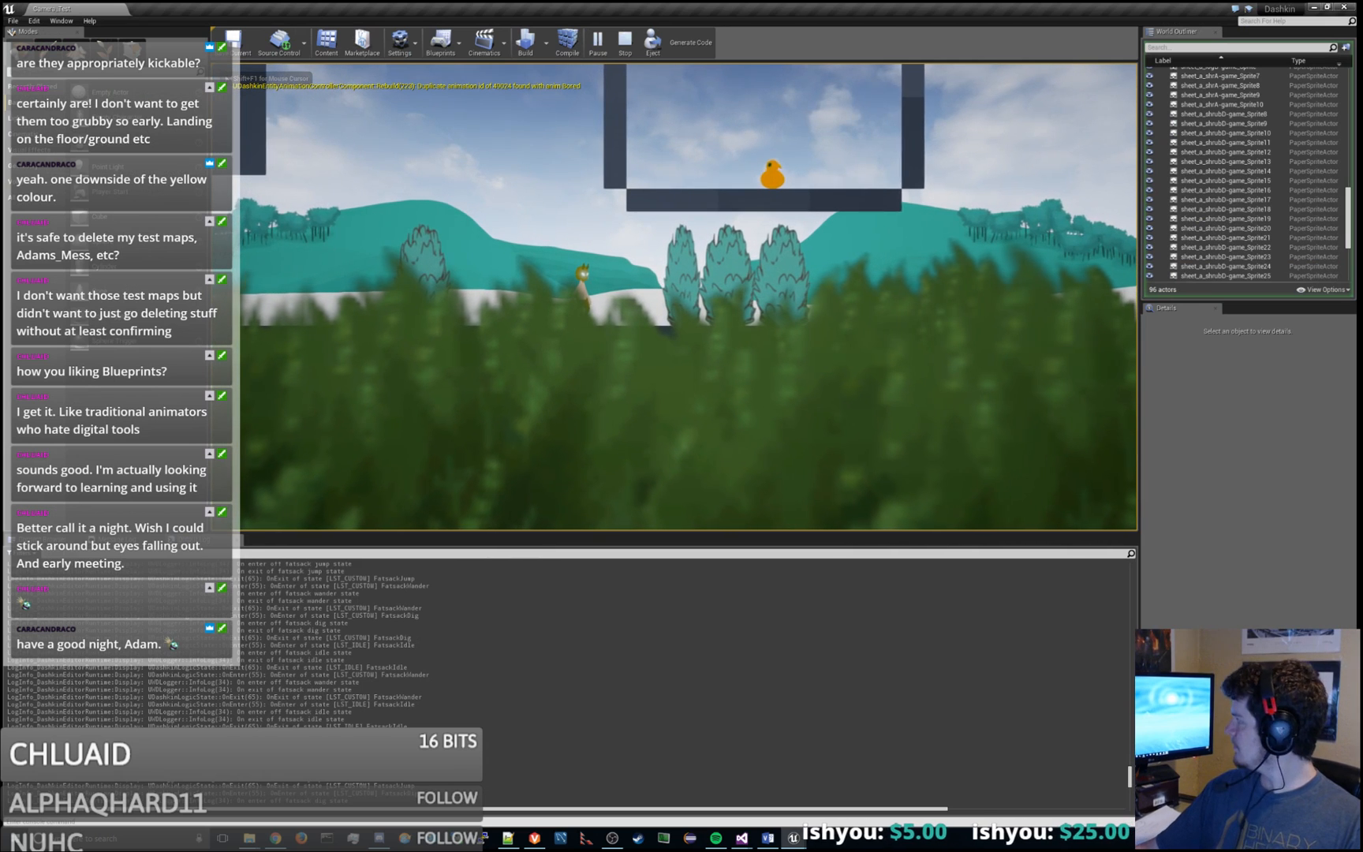
{"action": "key", "text": "shift+F1"}
{"action": "right_click", "coordinate": [664, 660]}
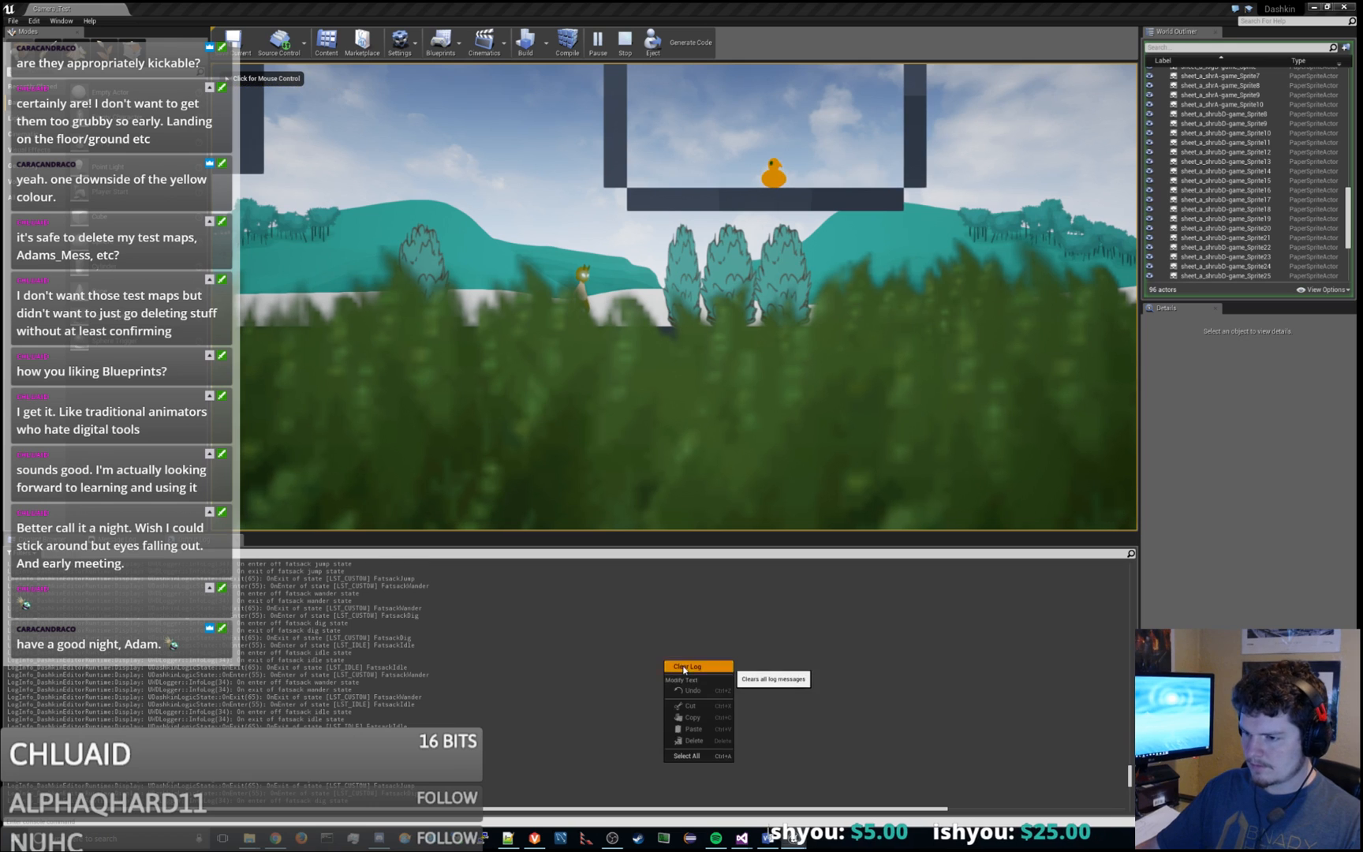
{"action": "left_click", "coordinate": [683, 667]}
{"action": "left_click", "coordinate": [685, 473]}
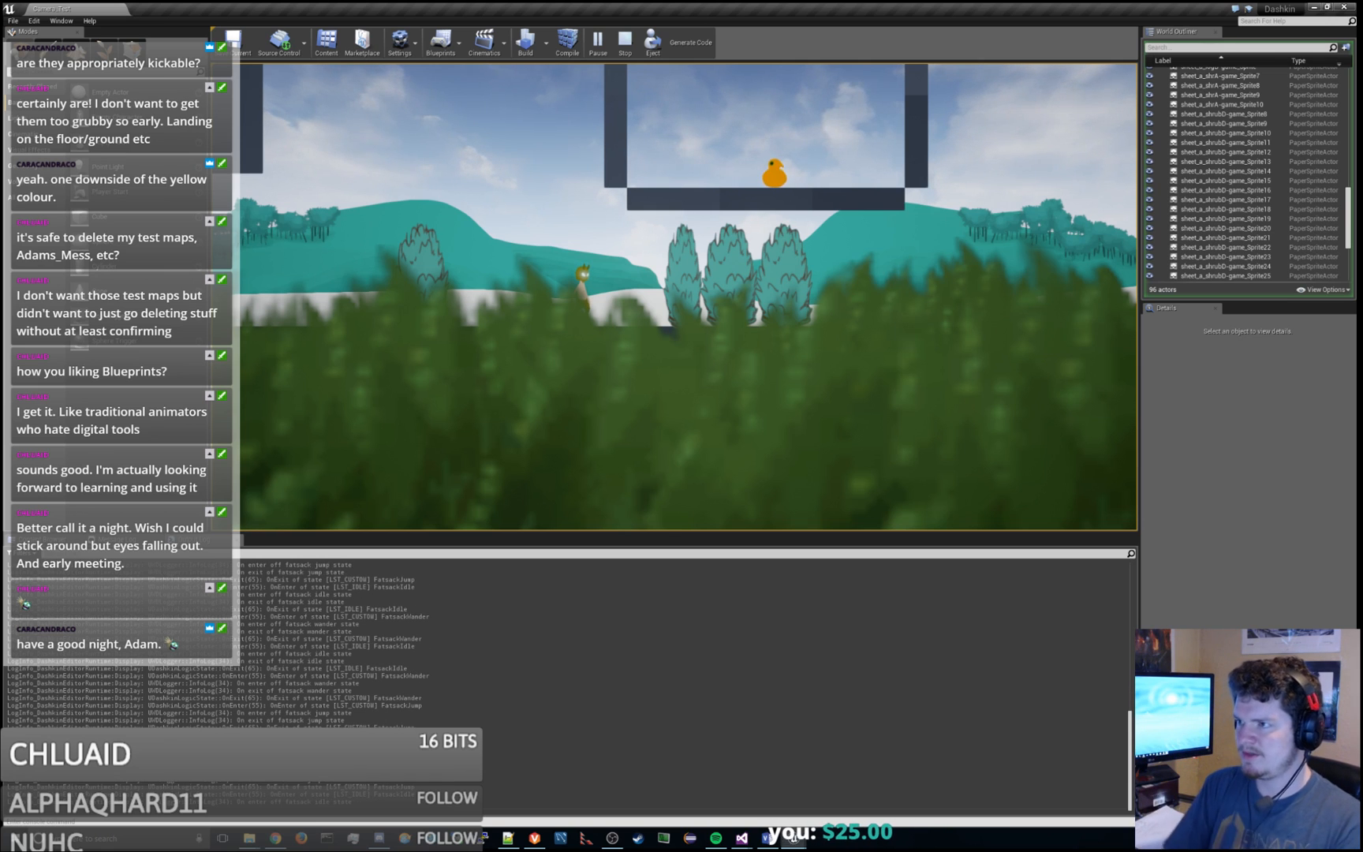
{"action": "key", "text": "Escape"}
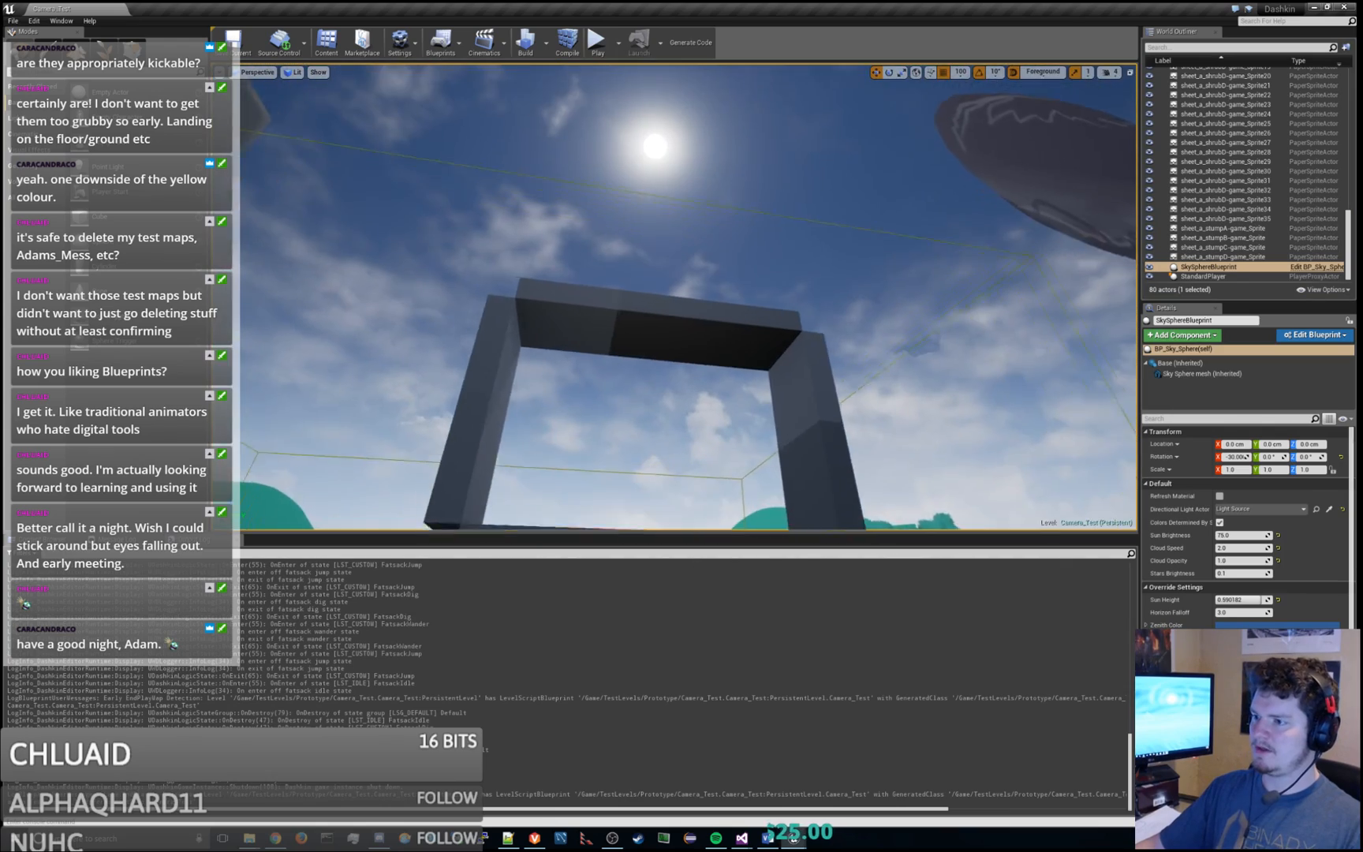
Step: Save the Camera_Test level
{"action": "key", "text": "s"}
{"action": "right_click_drag", "start_coordinate": [806, 150], "coordinate": [795, 304]}
{"action": "key", "text": "ctrl+s"}
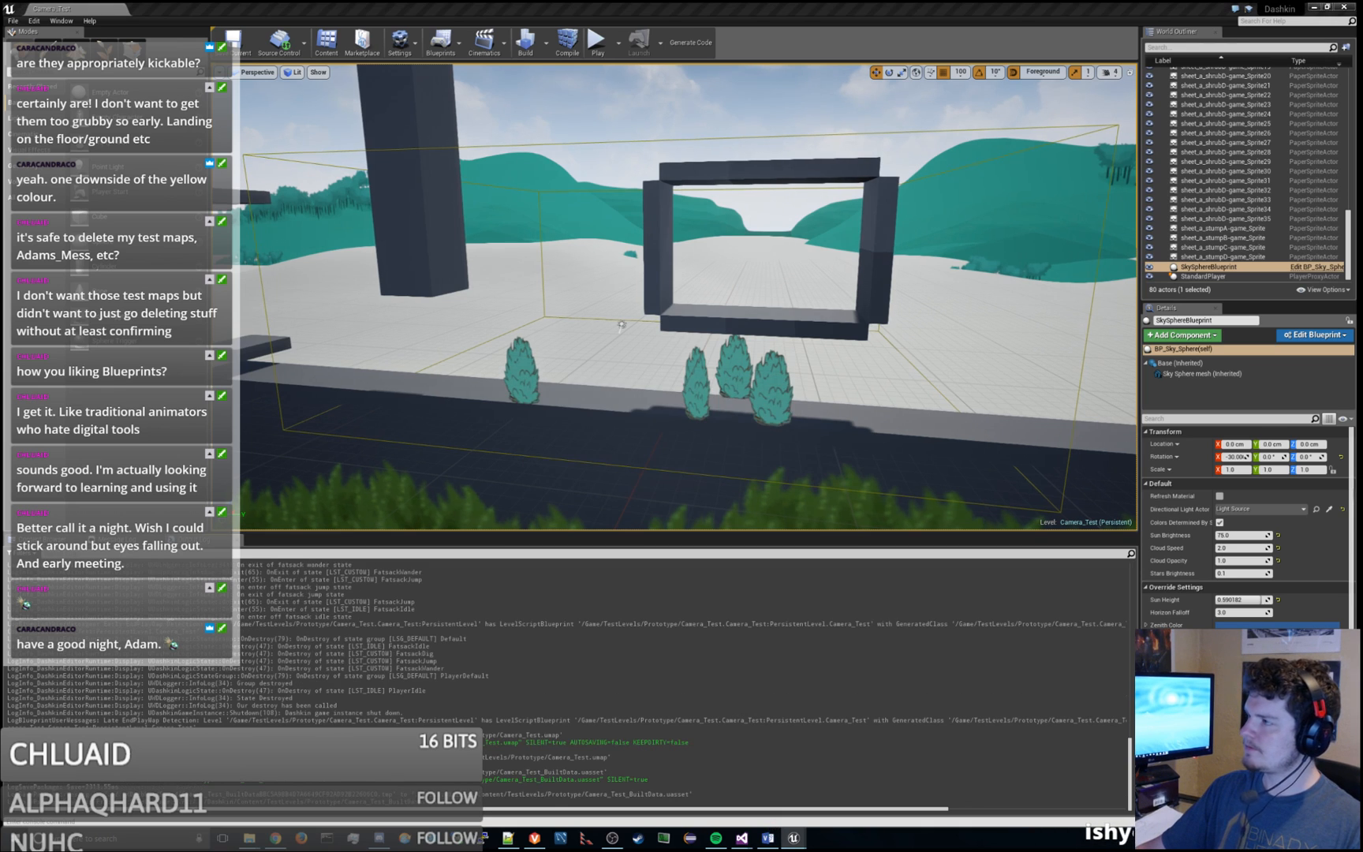
Step: Return to the fatsack_idle event graph and review the finished countdown and random action logic across its comment groups
{"action": "left_click_drag", "start_coordinate": [1362, 8], "coordinate": [907, 1]}
{"action": "right_click_drag", "start_coordinate": [830, 239], "coordinate": [858, 219]}
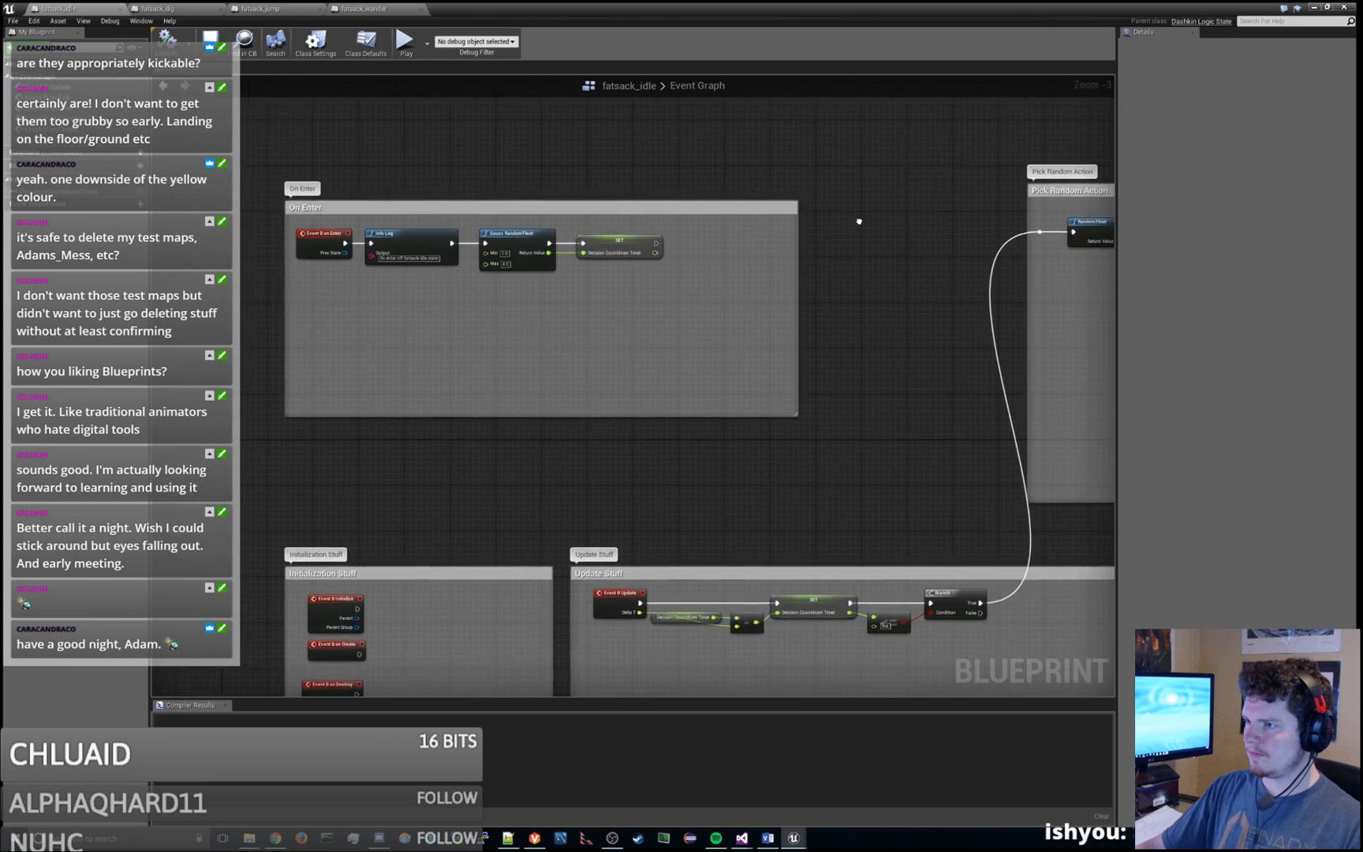
{"action": "right_click_drag", "start_coordinate": [948, 405], "coordinate": [582, 319]}
{"action": "scroll", "coordinate": [582, 319], "scroll_direction": "down", "scroll_amount": 2}
{"action": "right_click_drag", "start_coordinate": [696, 349], "coordinate": [558, 329]}
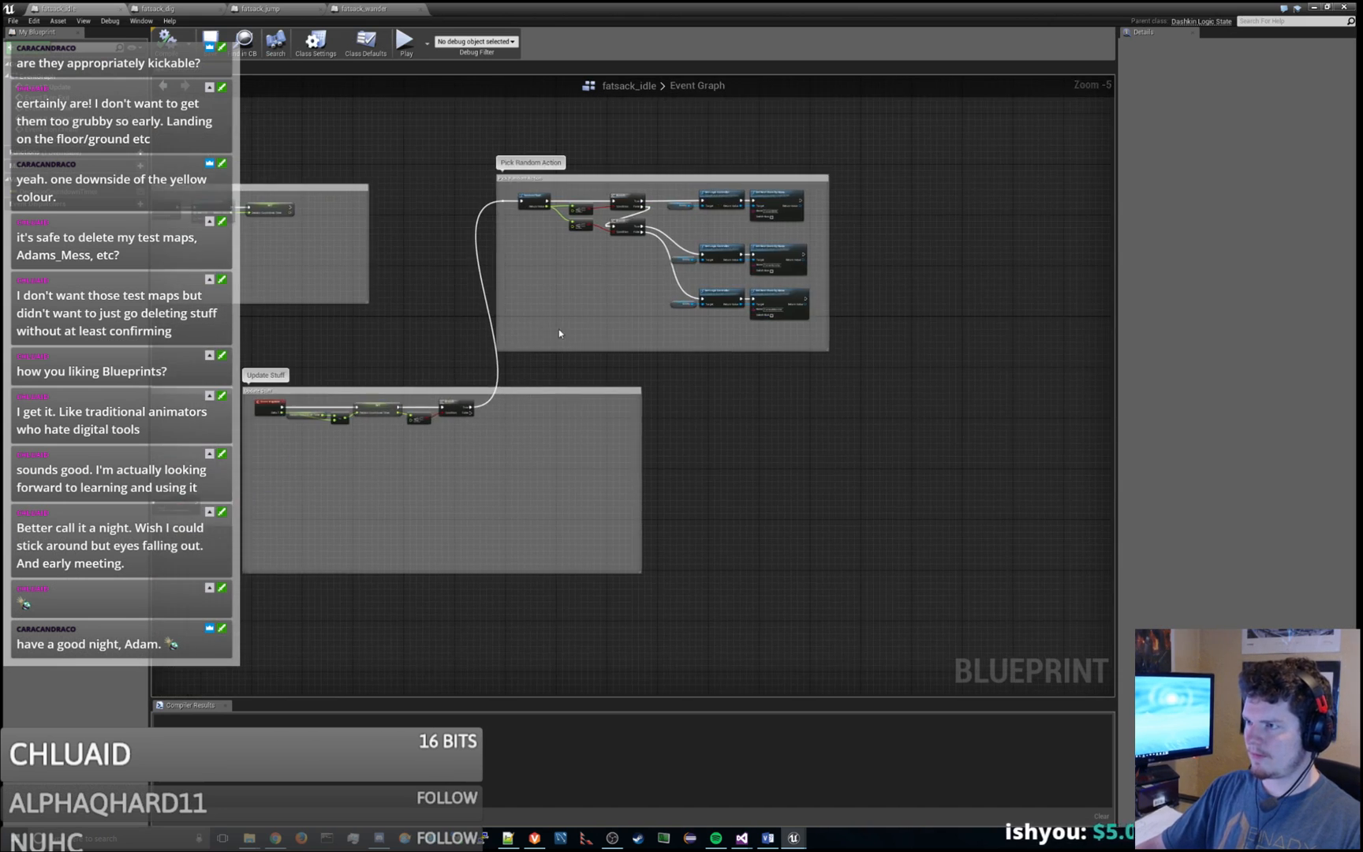
{"action": "scroll", "coordinate": [558, 329], "scroll_direction": "up", "scroll_amount": 2}
{"action": "right_click_drag", "start_coordinate": [478, 297], "coordinate": [884, 247]}
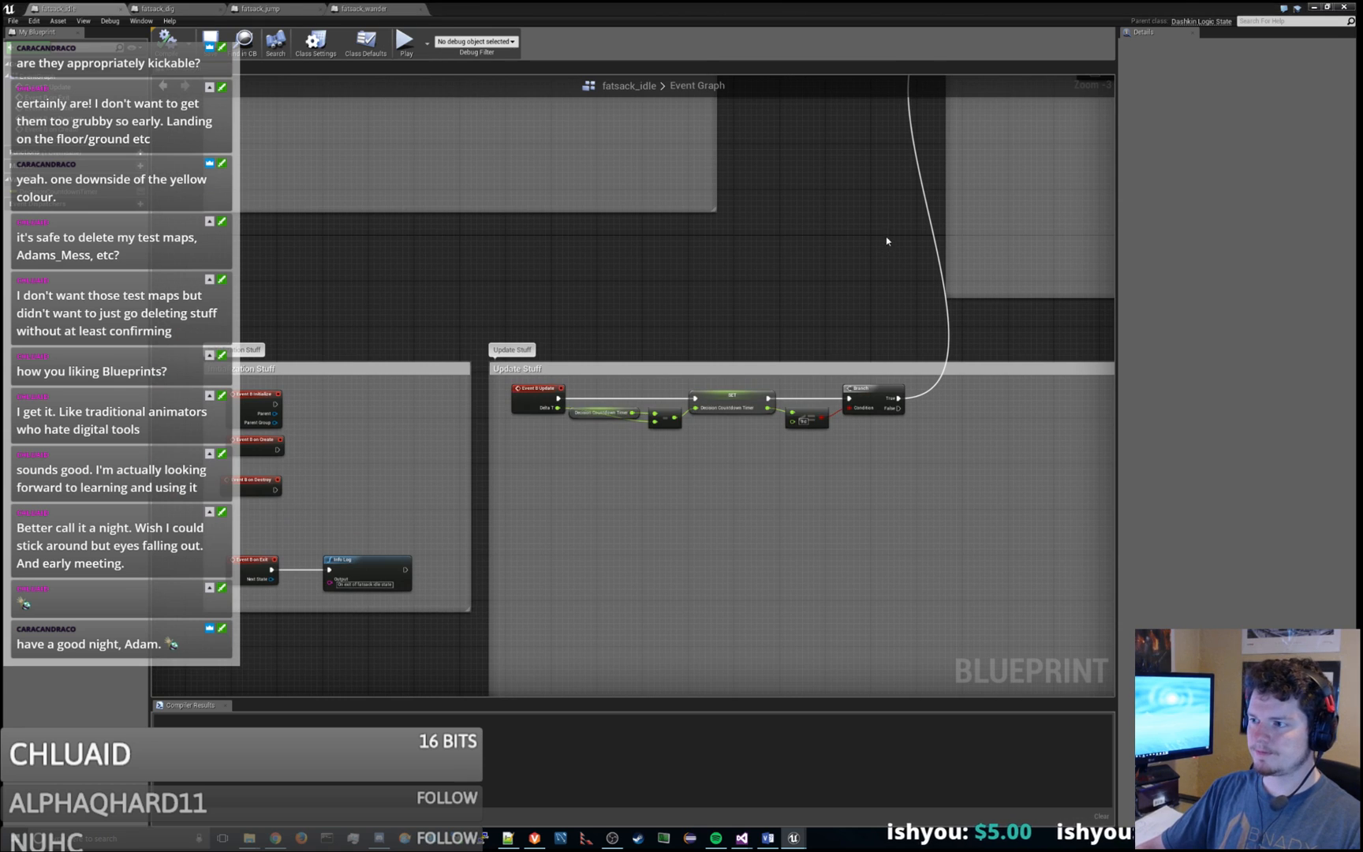
{"action": "scroll", "coordinate": [791, 291], "scroll_direction": "down", "scroll_amount": 1}
{"action": "scroll", "coordinate": [718, 284], "scroll_direction": "down", "scroll_amount": 1}
{"action": "scroll", "coordinate": [702, 284], "scroll_direction": "down", "scroll_amount": 1}
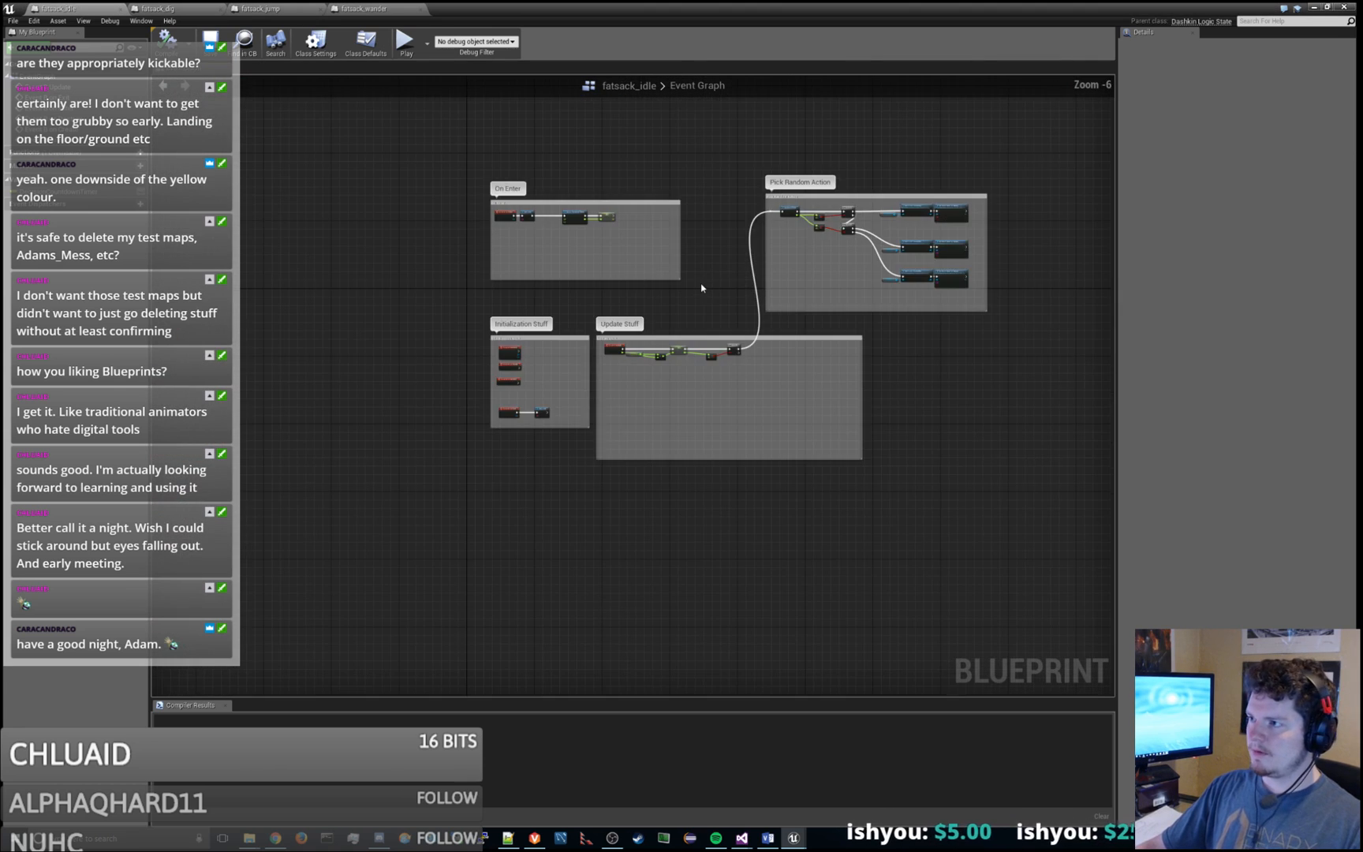
{"action": "mouse_move", "coordinate": [740, 265]}
{"action": "right_mouse_down"}
{"action": "mouse_move", "coordinate": [550, 300]}
{"action": "mouse_move", "coordinate": [718, 251]}
{"action": "right_mouse_up"}
{"action": "scroll", "coordinate": [704, 259], "scroll_direction": "up", "scroll_amount": 5}
{"action": "scroll", "coordinate": [704, 260], "scroll_direction": "down", "scroll_amount": 3}
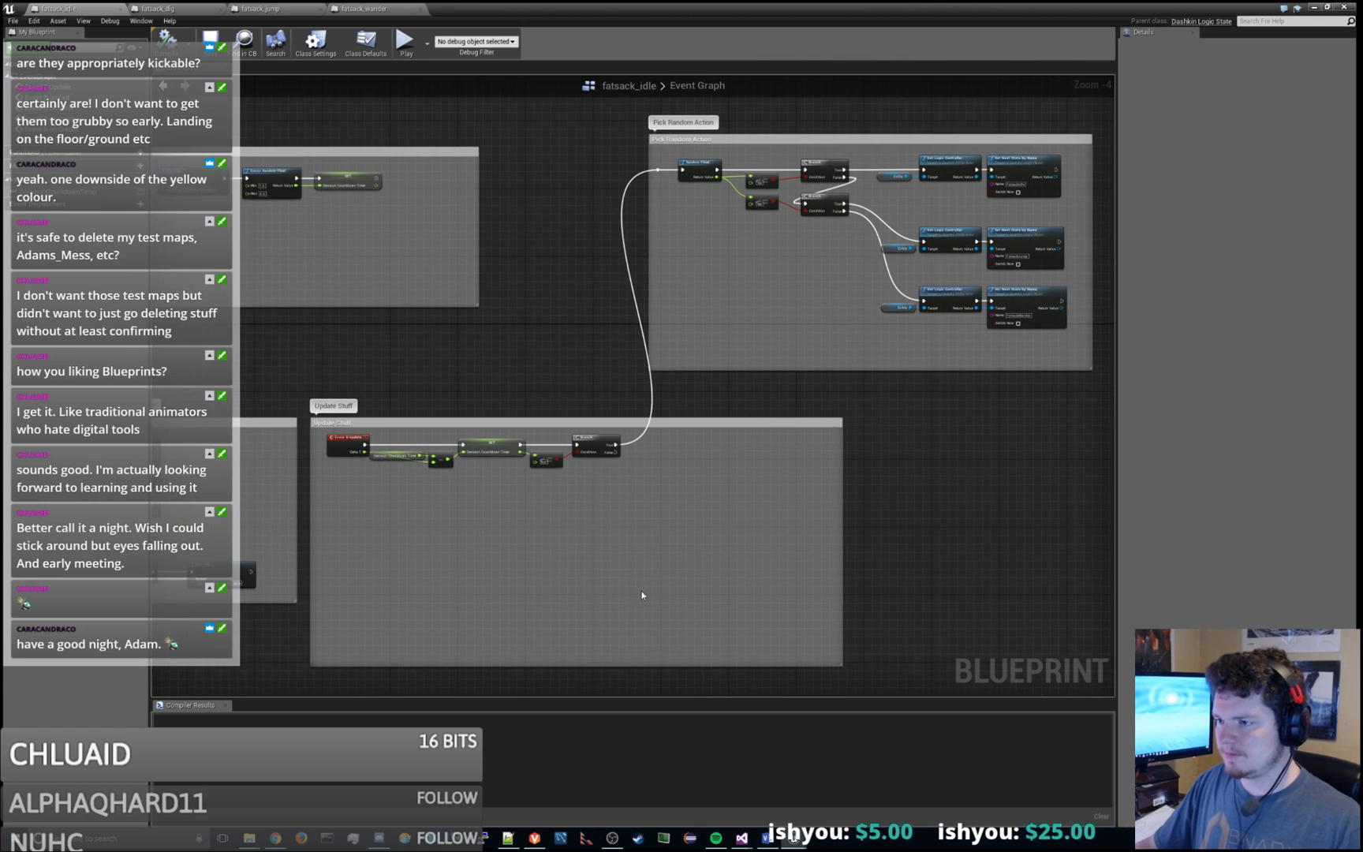